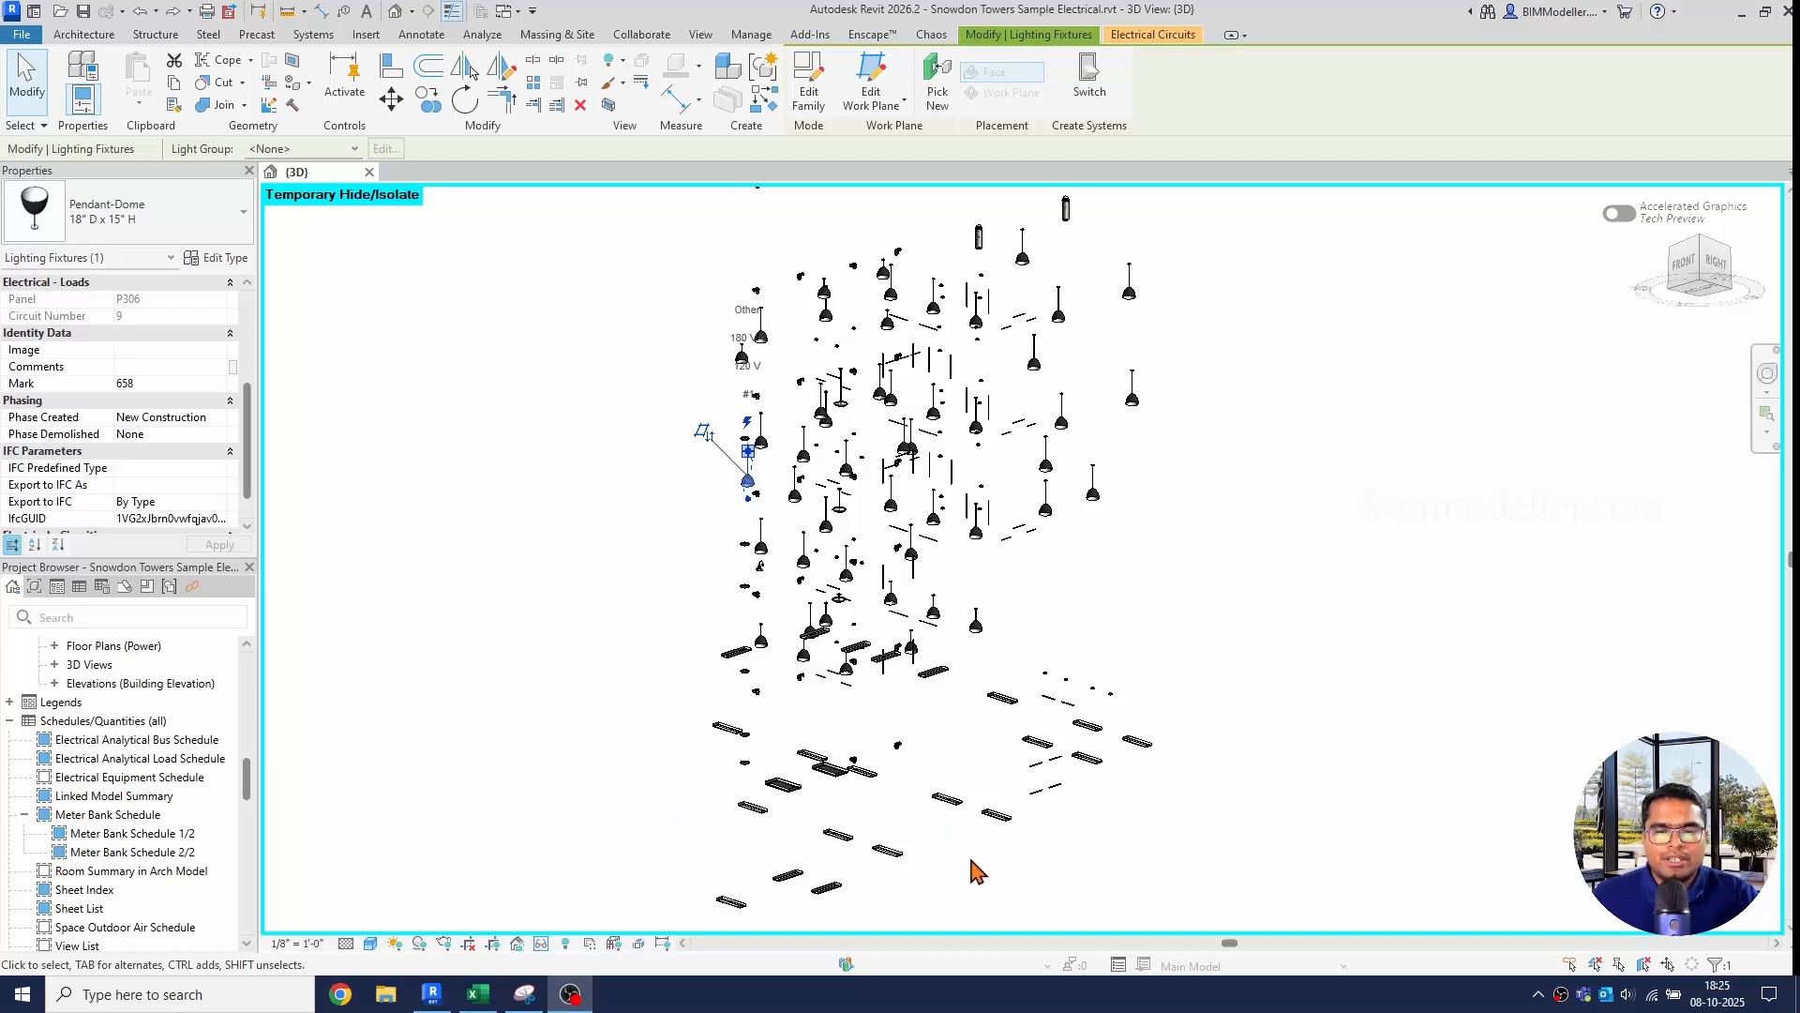
# Import Light 1.PNG from the Images folder as the instance image of one 1'x4'(2 Lamp) - 120V linear box ceiling light.
pyautogui.scroll(8, 976, 870)
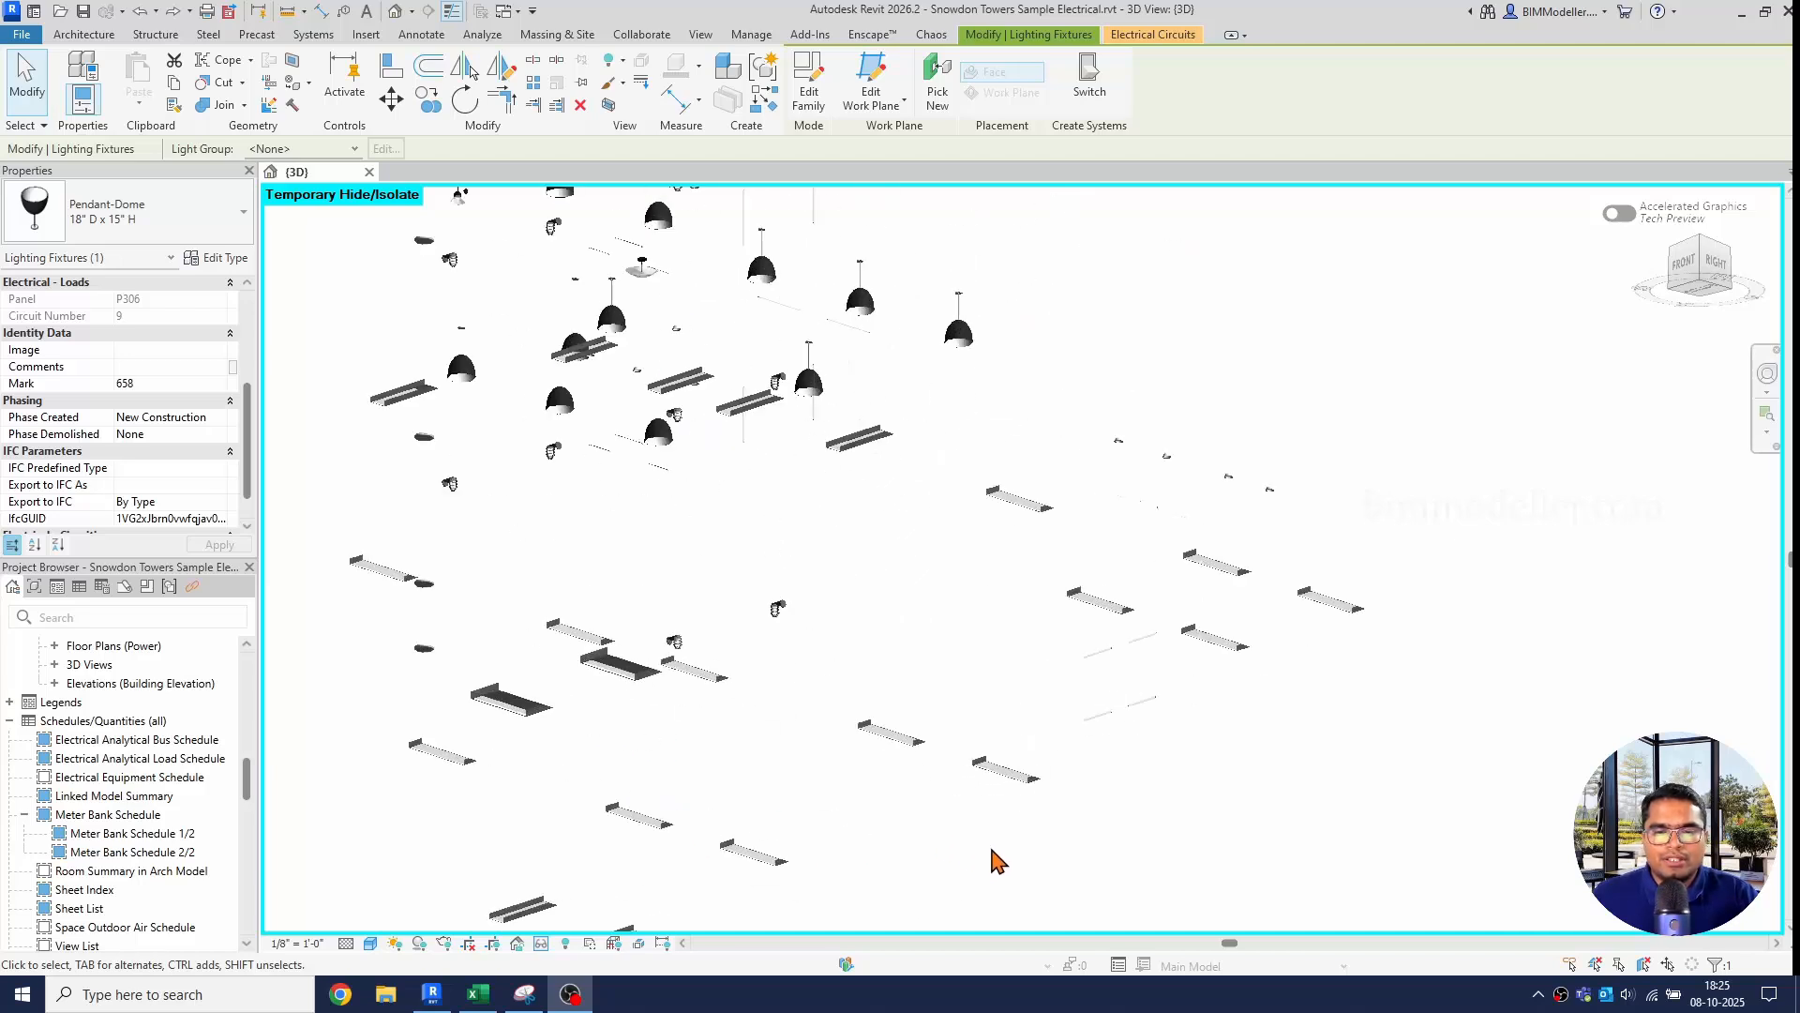
pyautogui.click(957, 786)
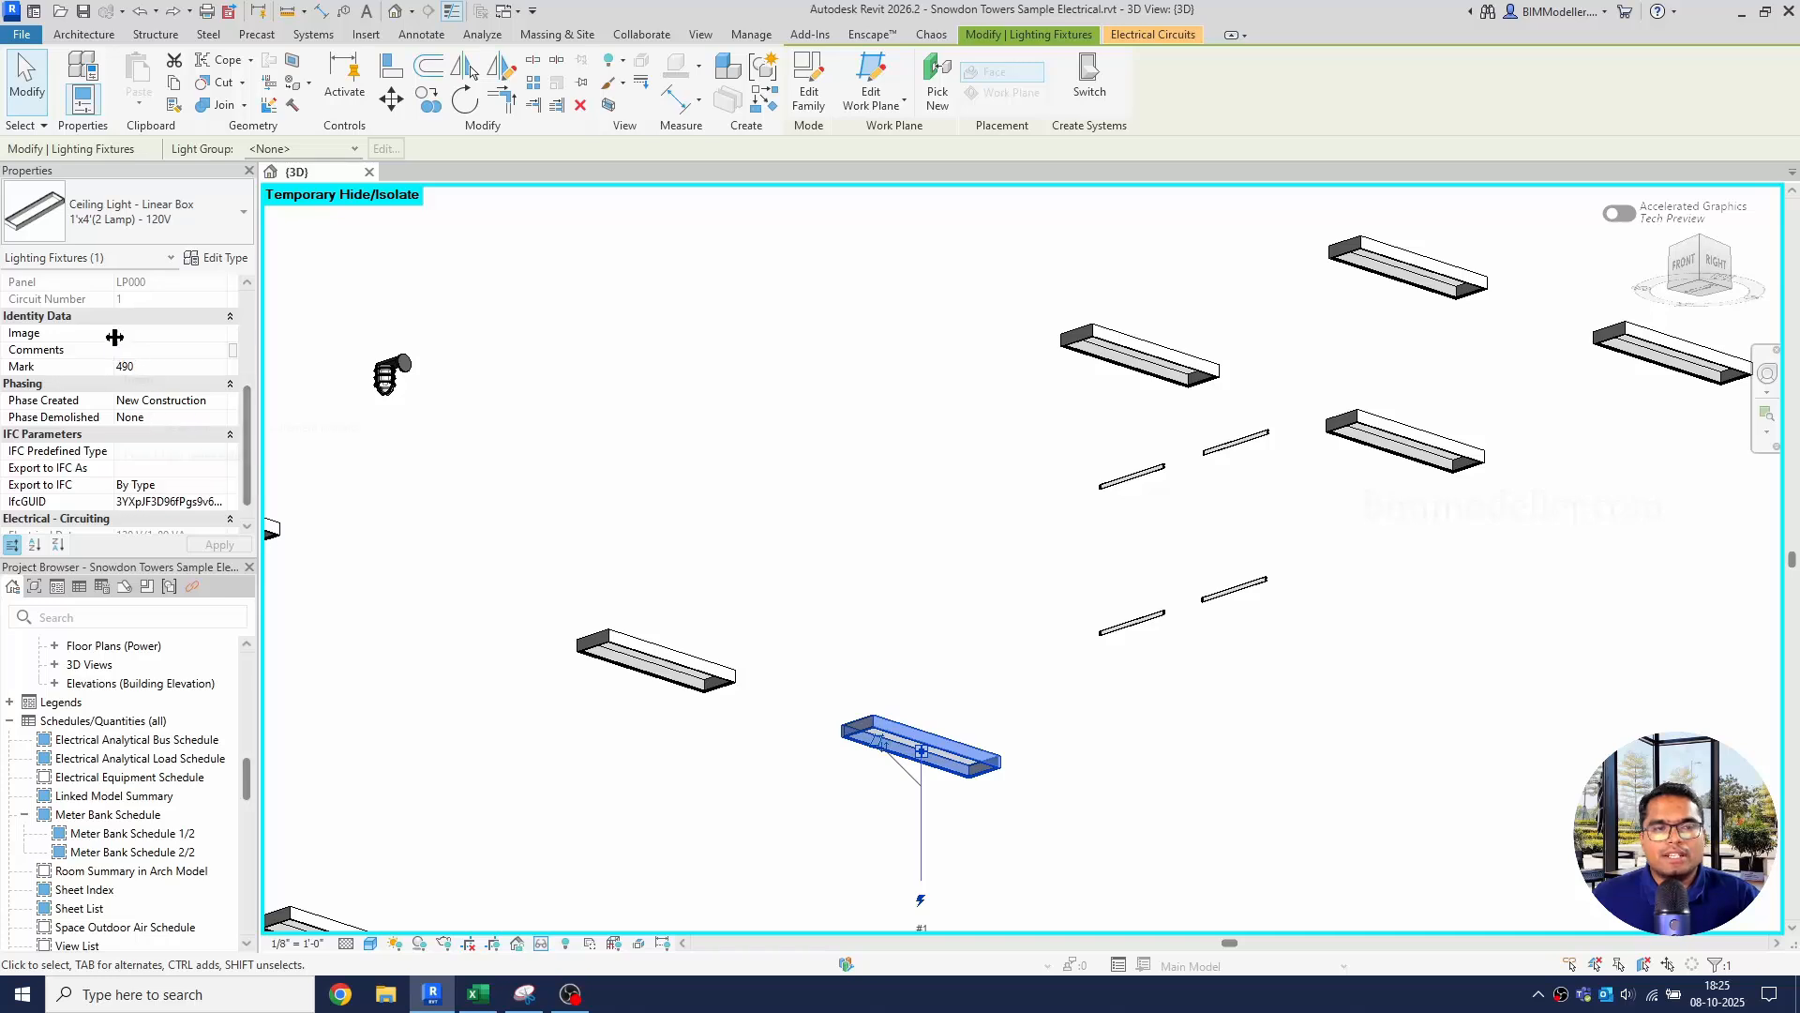
pyautogui.click(205, 333)
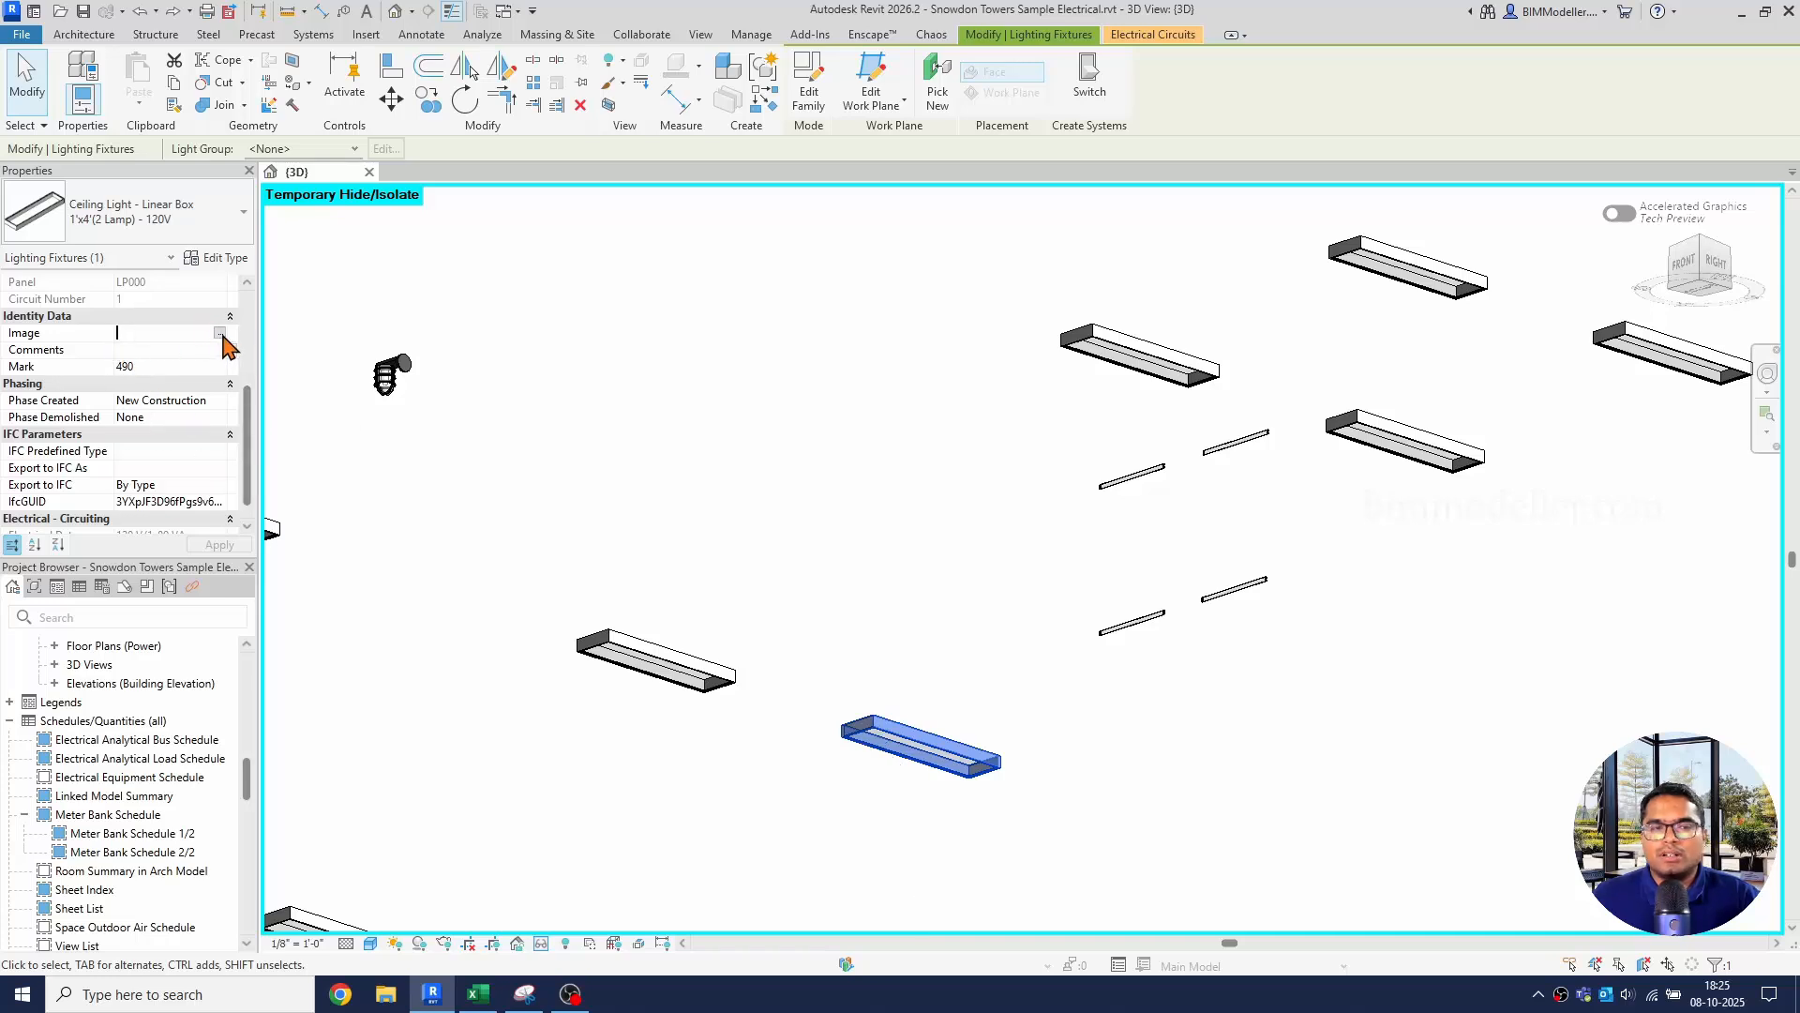
pyautogui.click(221, 334)
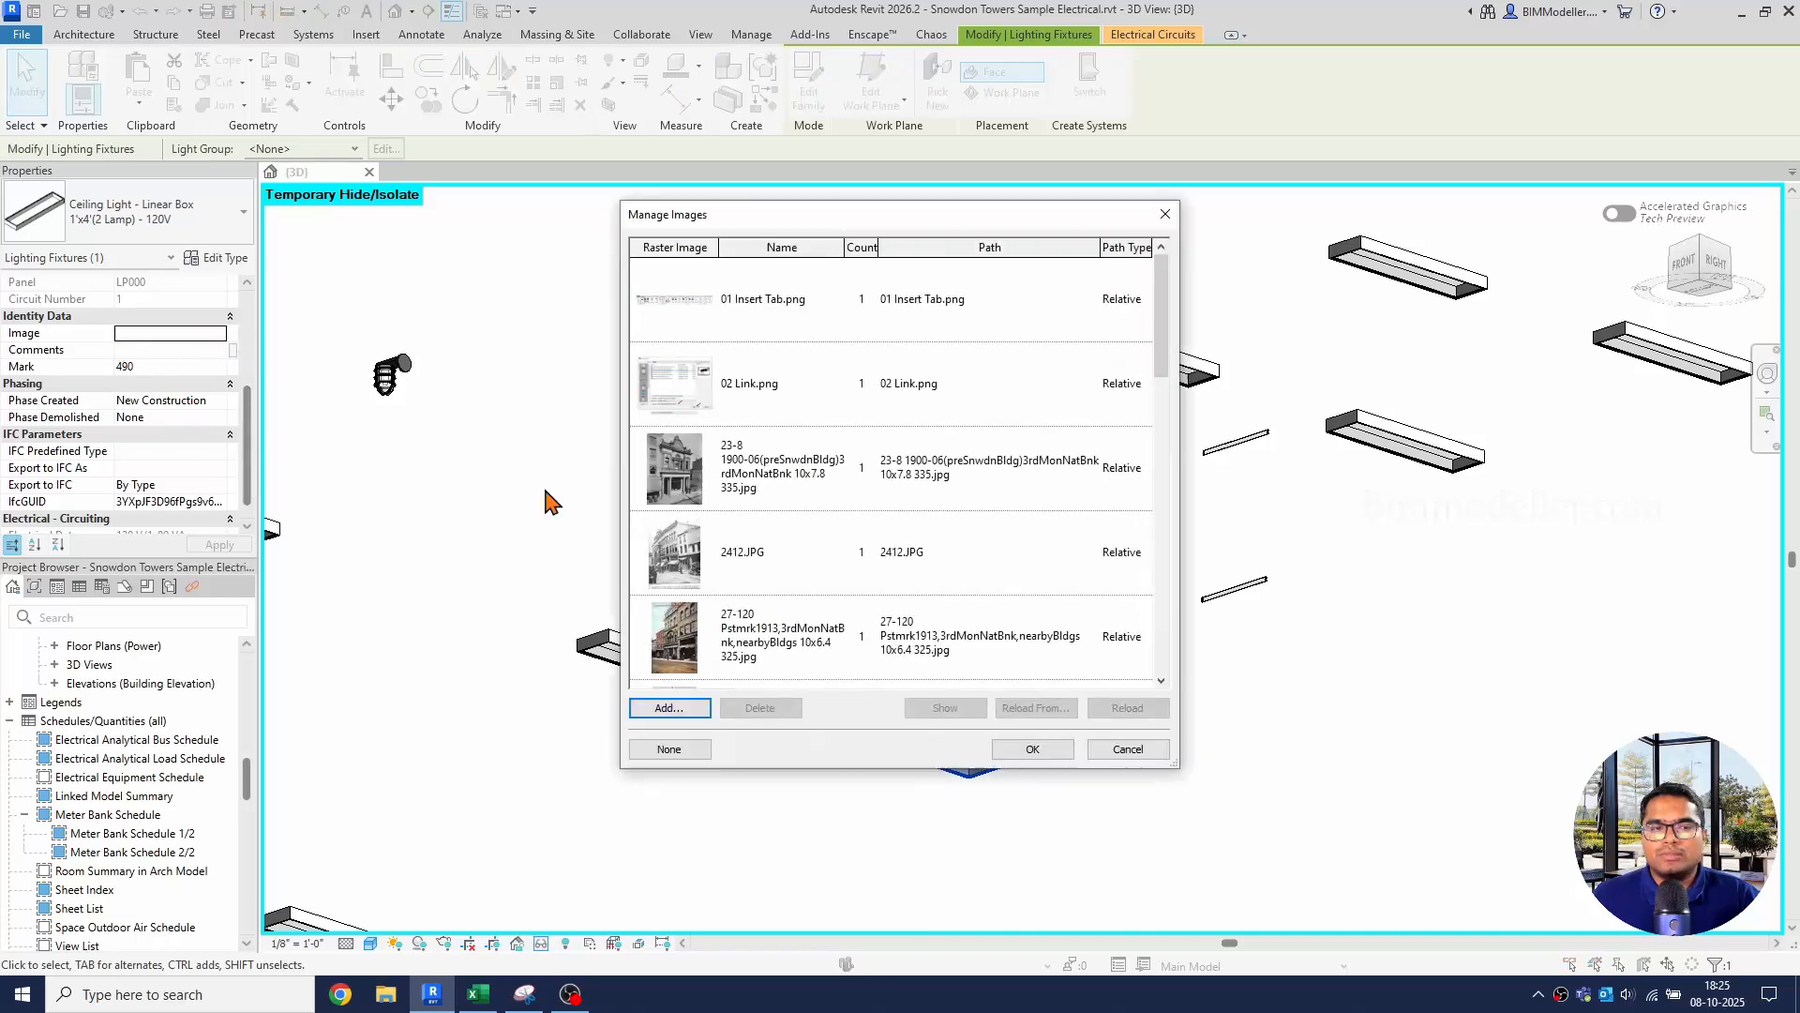
pyautogui.click(691, 712)
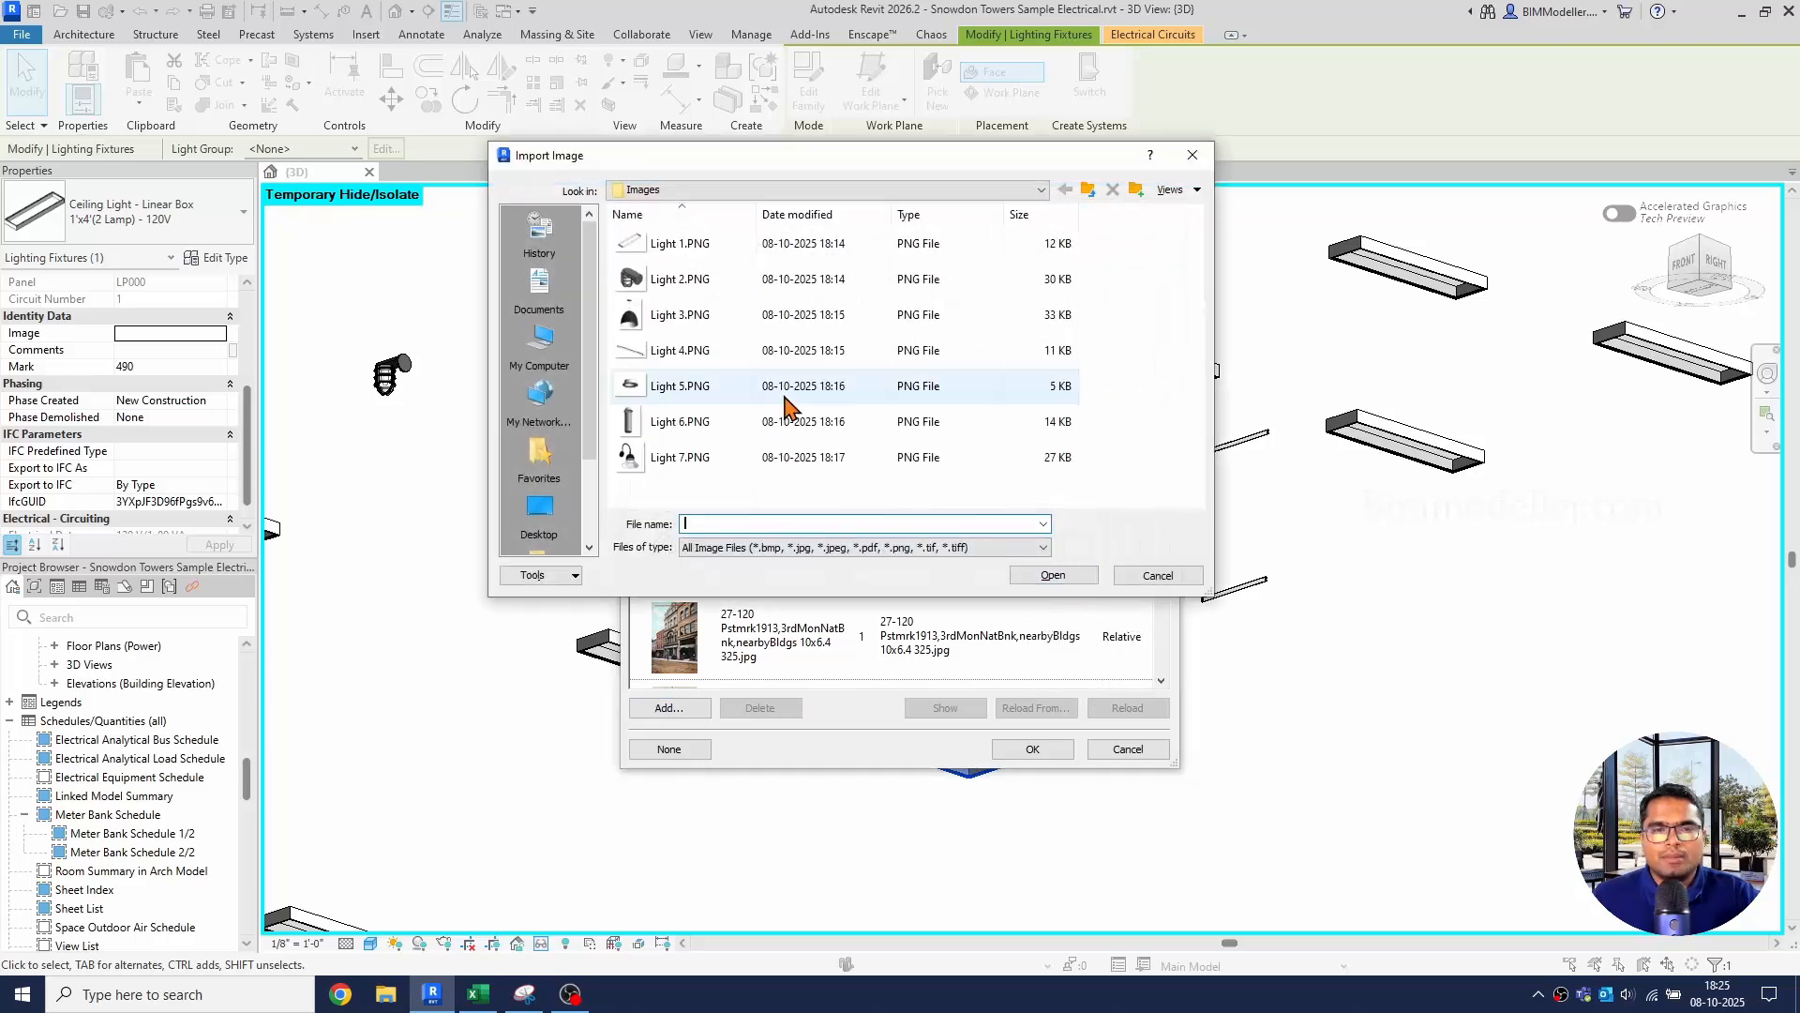
pyautogui.click(647, 255)
pyautogui.click(1069, 575)
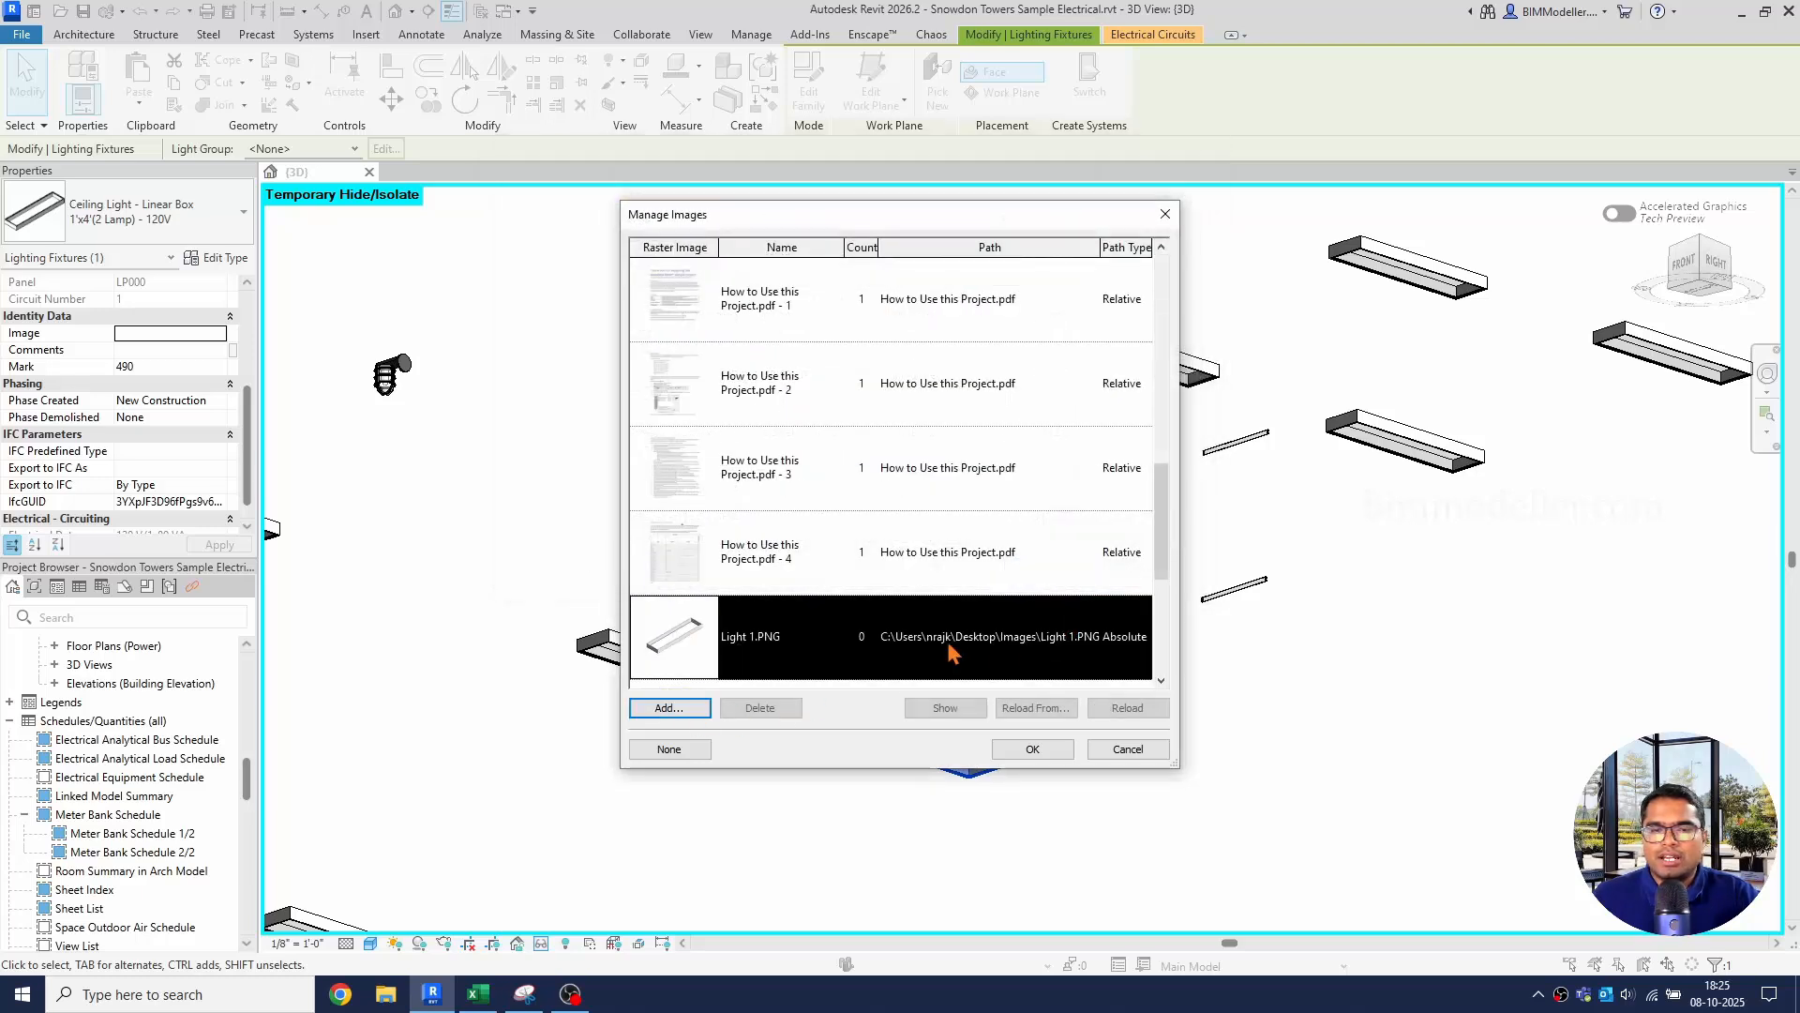
pyautogui.click(1013, 756)
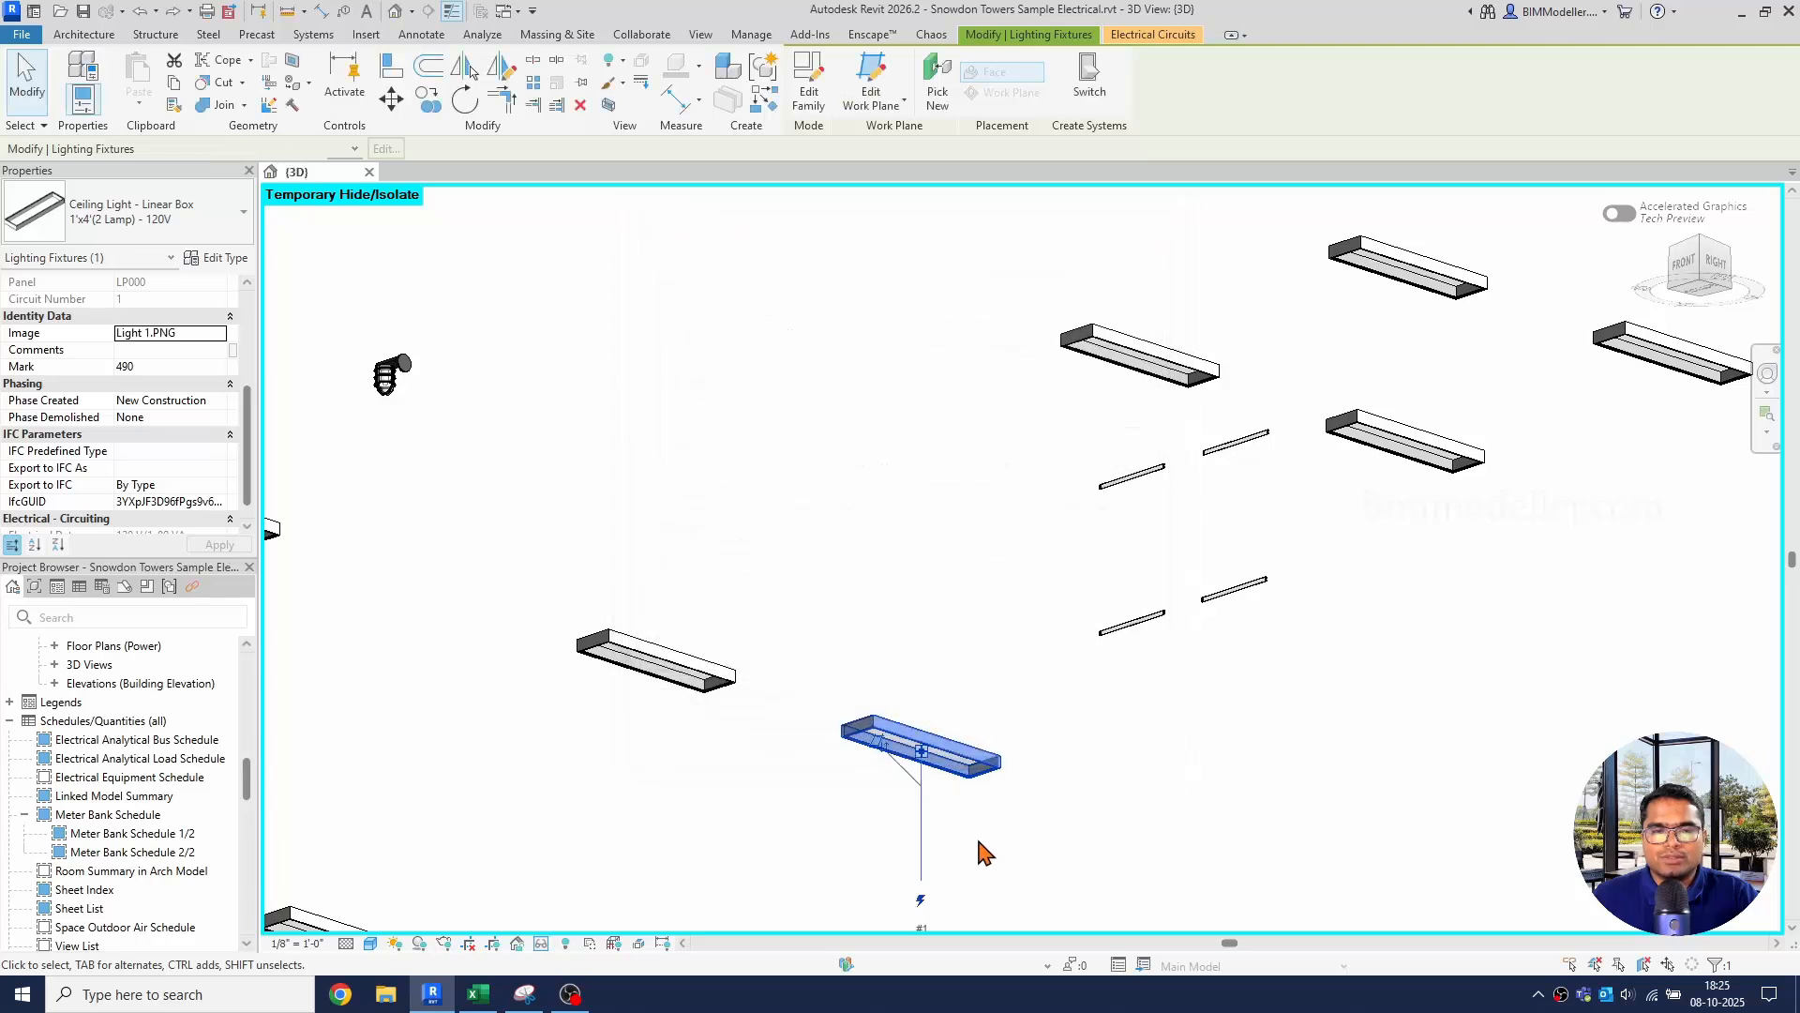
# Assign the already loaded Light 1.PNG as the instance image of the neighbouring linear box ceiling light.
pyautogui.press('s')
pyautogui.press('a')
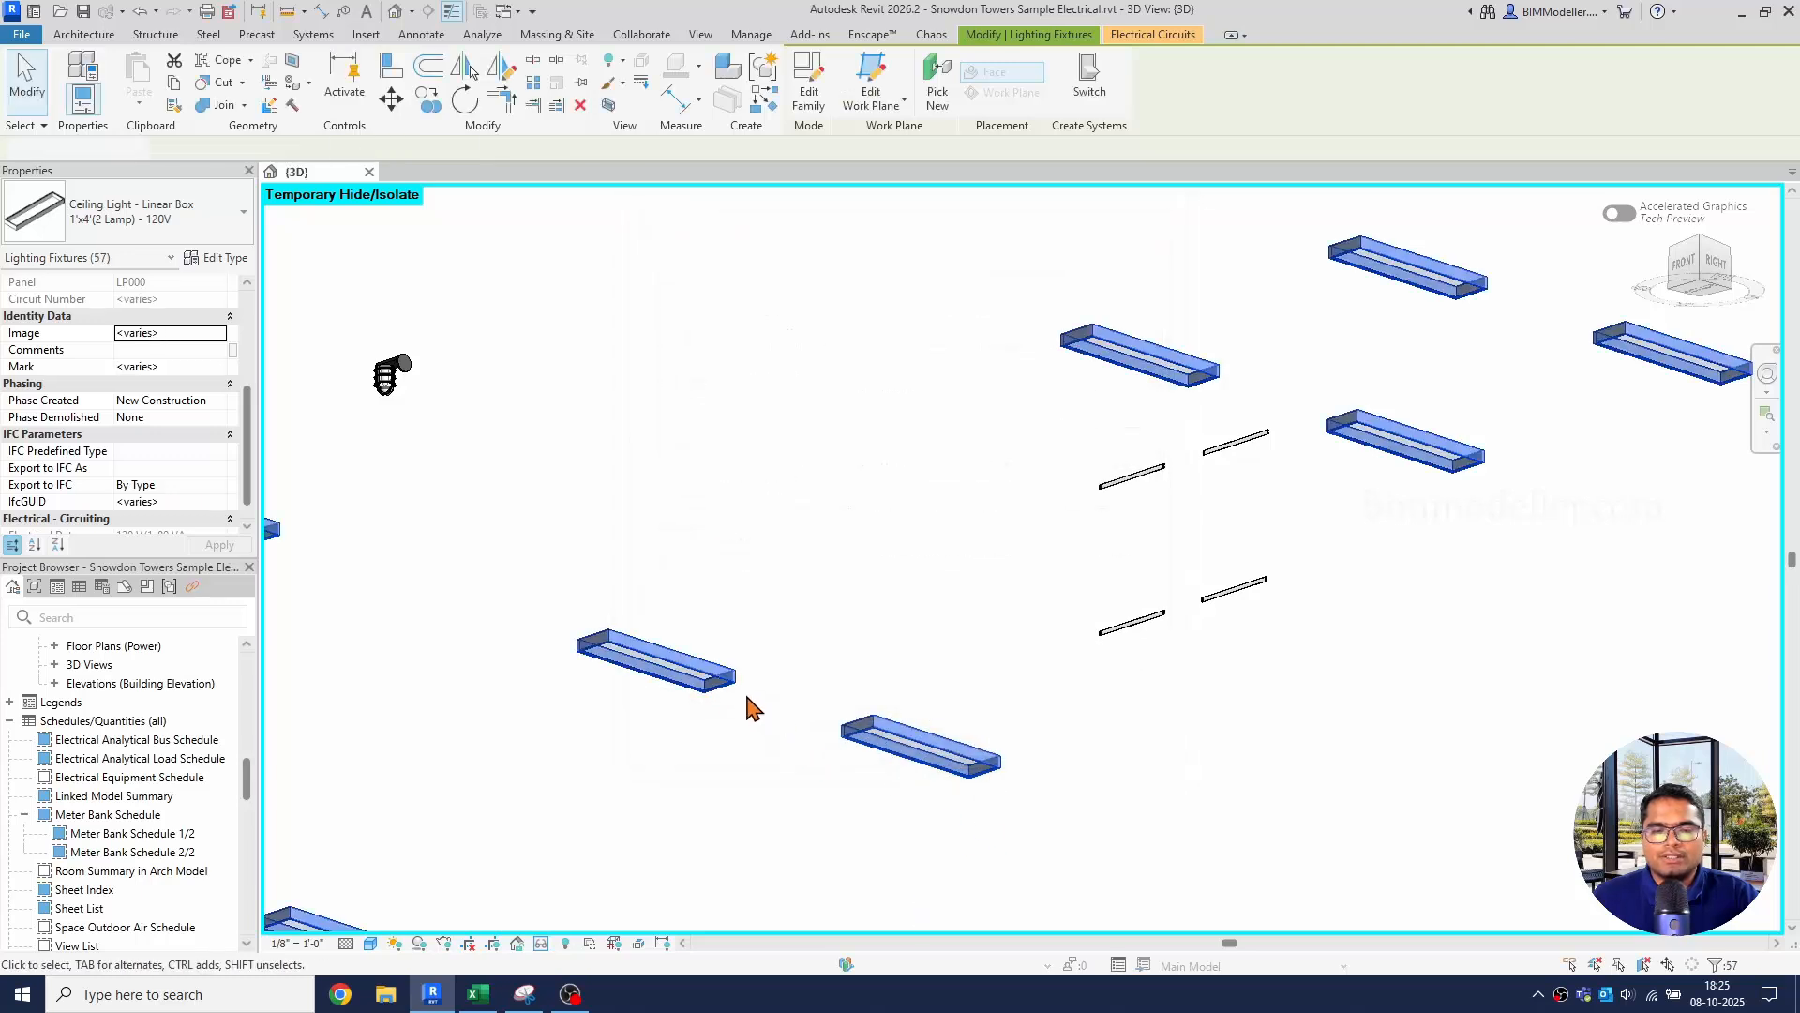
pyautogui.click(747, 707)
pyautogui.click(716, 687)
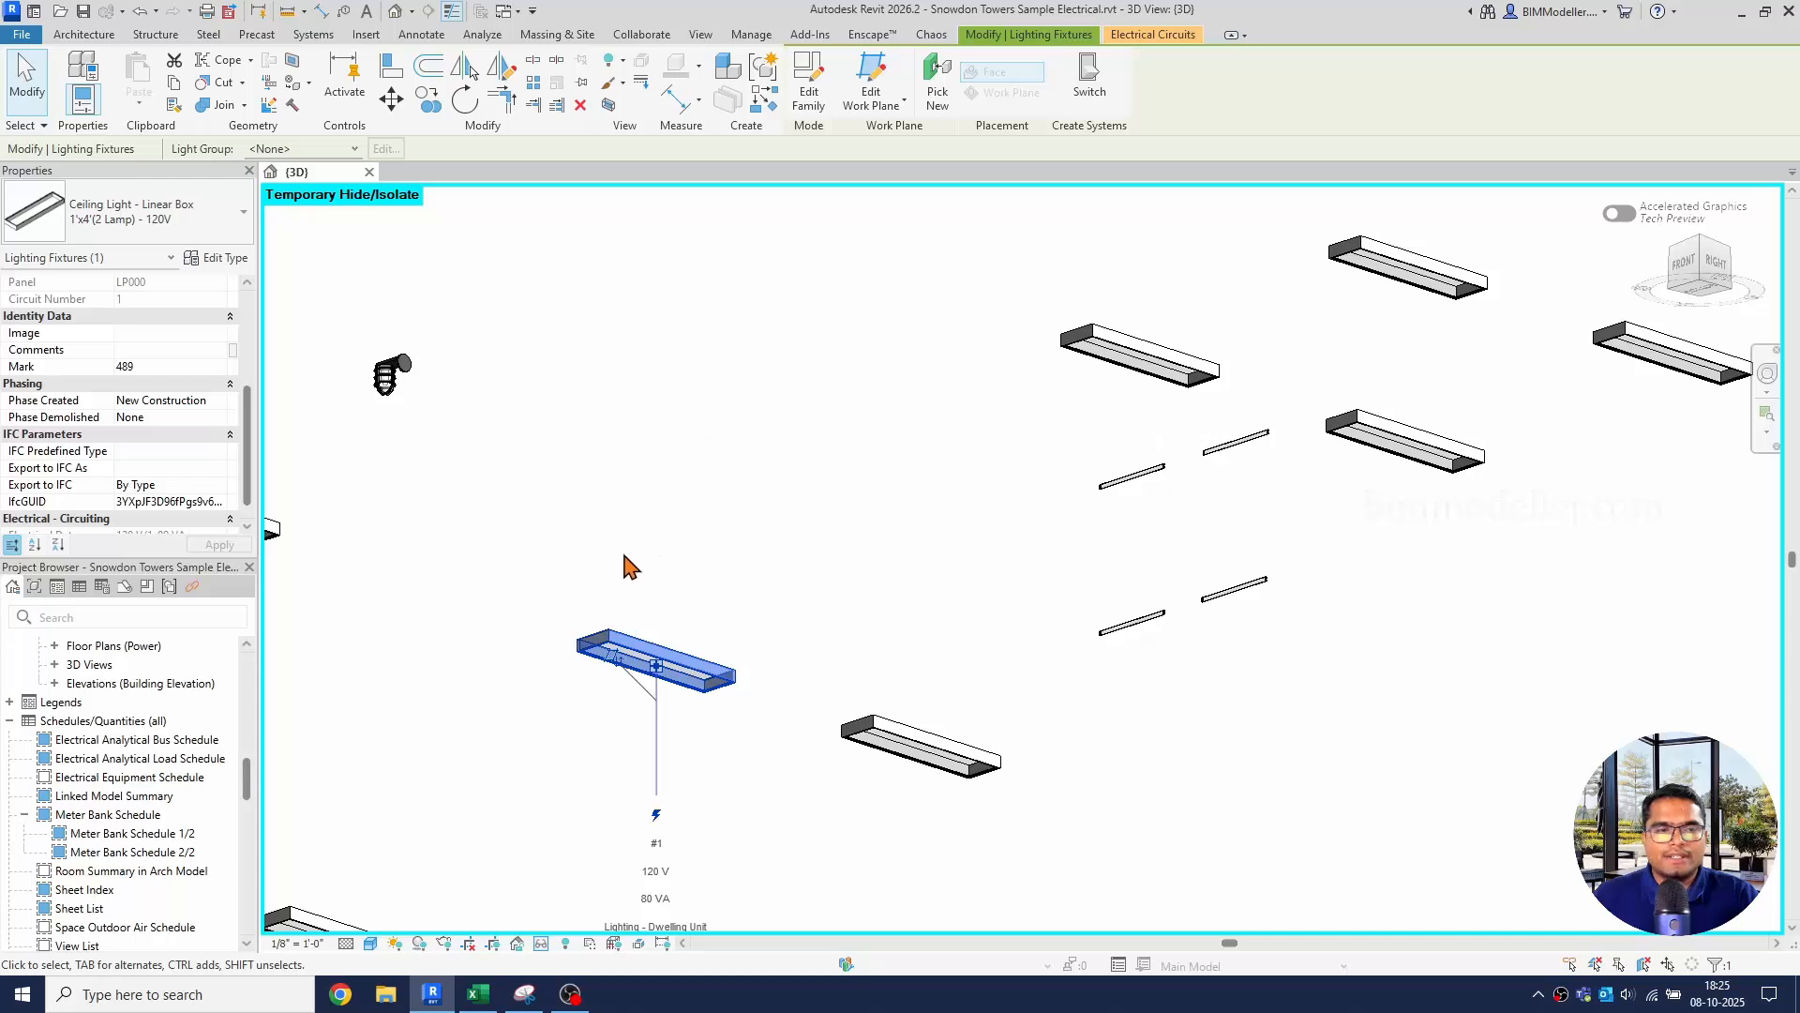
pyautogui.click(169, 333)
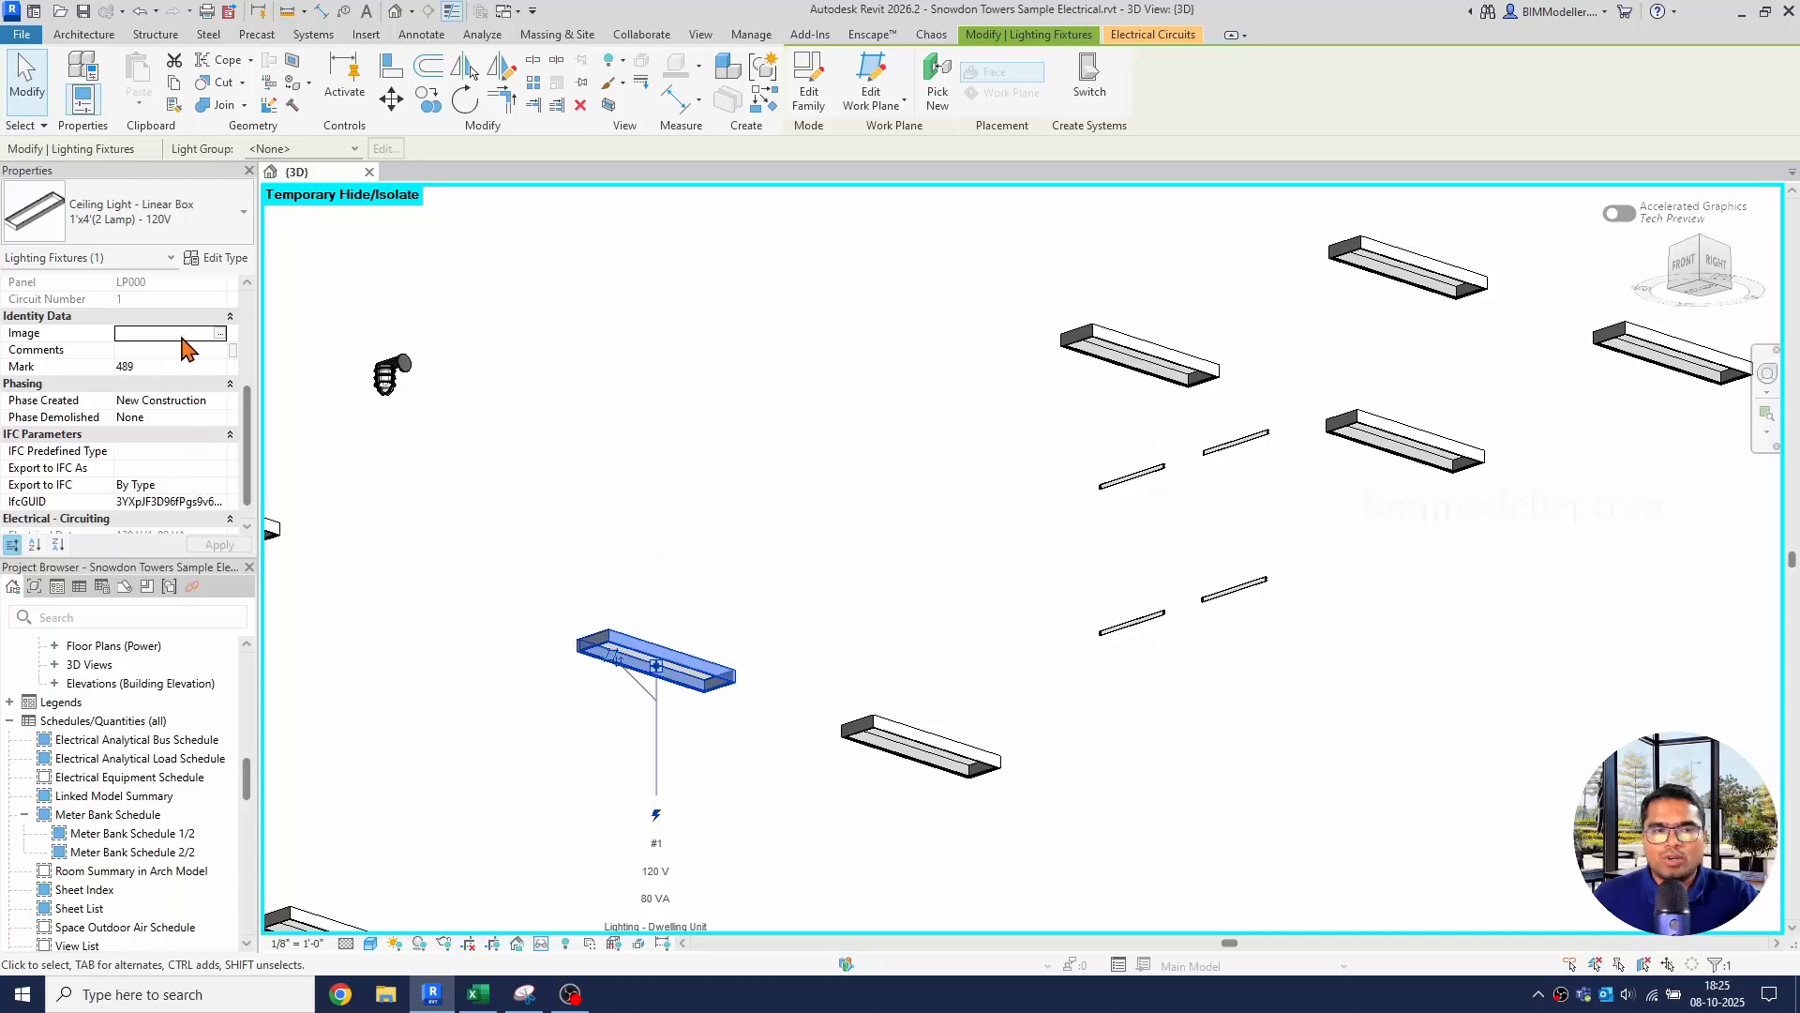
pyautogui.click(232, 333)
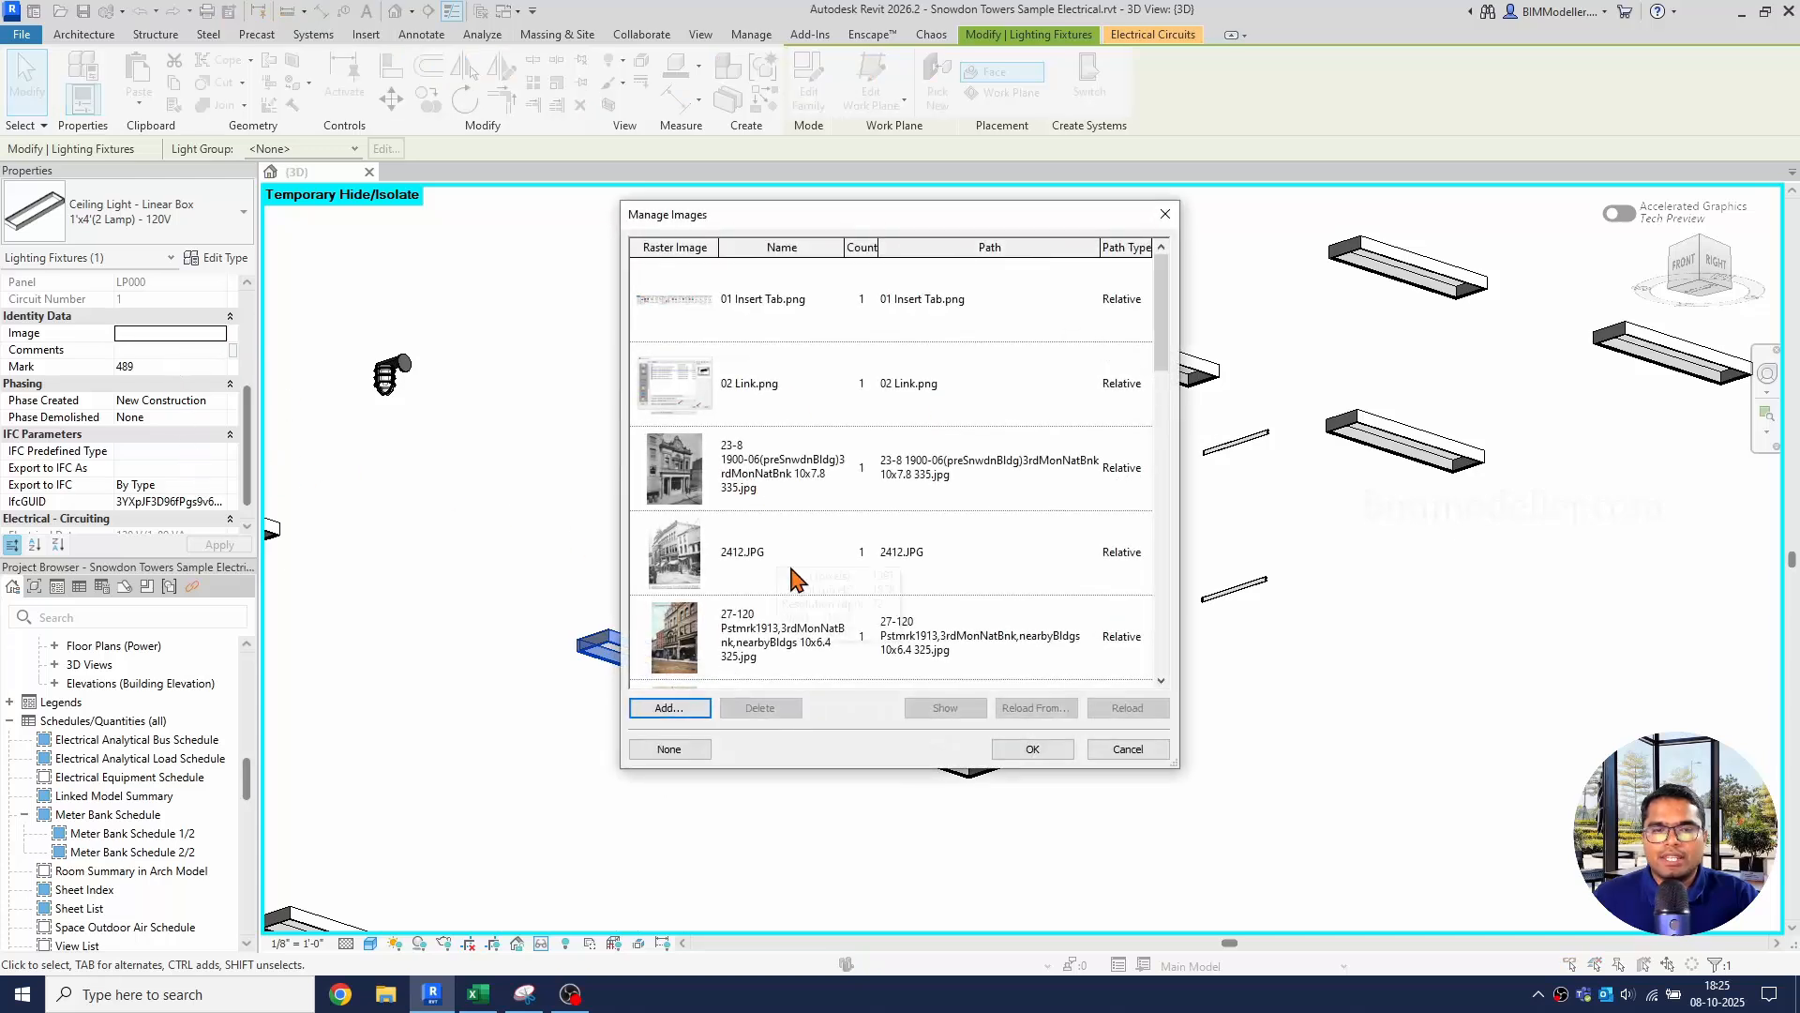
pyautogui.scroll(-5, 792, 577)
pyautogui.click(805, 338)
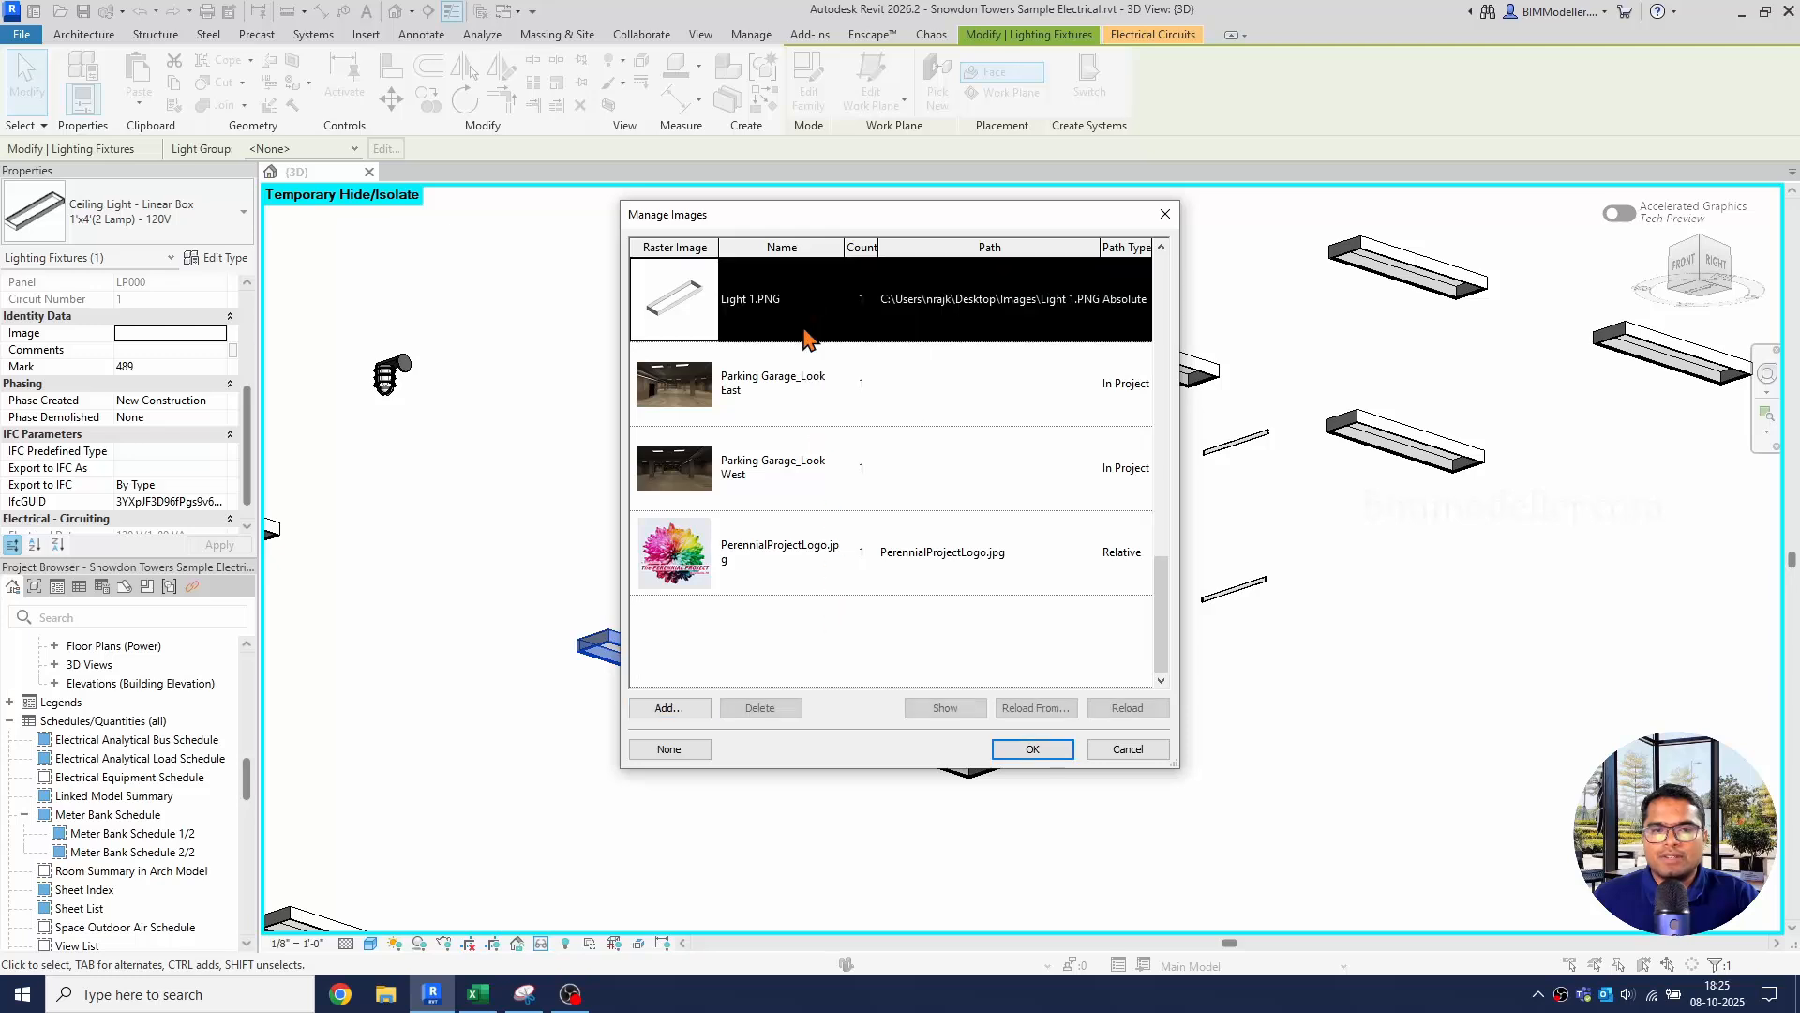
pyautogui.click(1030, 749)
# Set the image of all 1'x4'(2 Lamp) - 120V linear box lights in the project to Light 1.PNG at once.
pyautogui.press('s')
pyautogui.press('a')
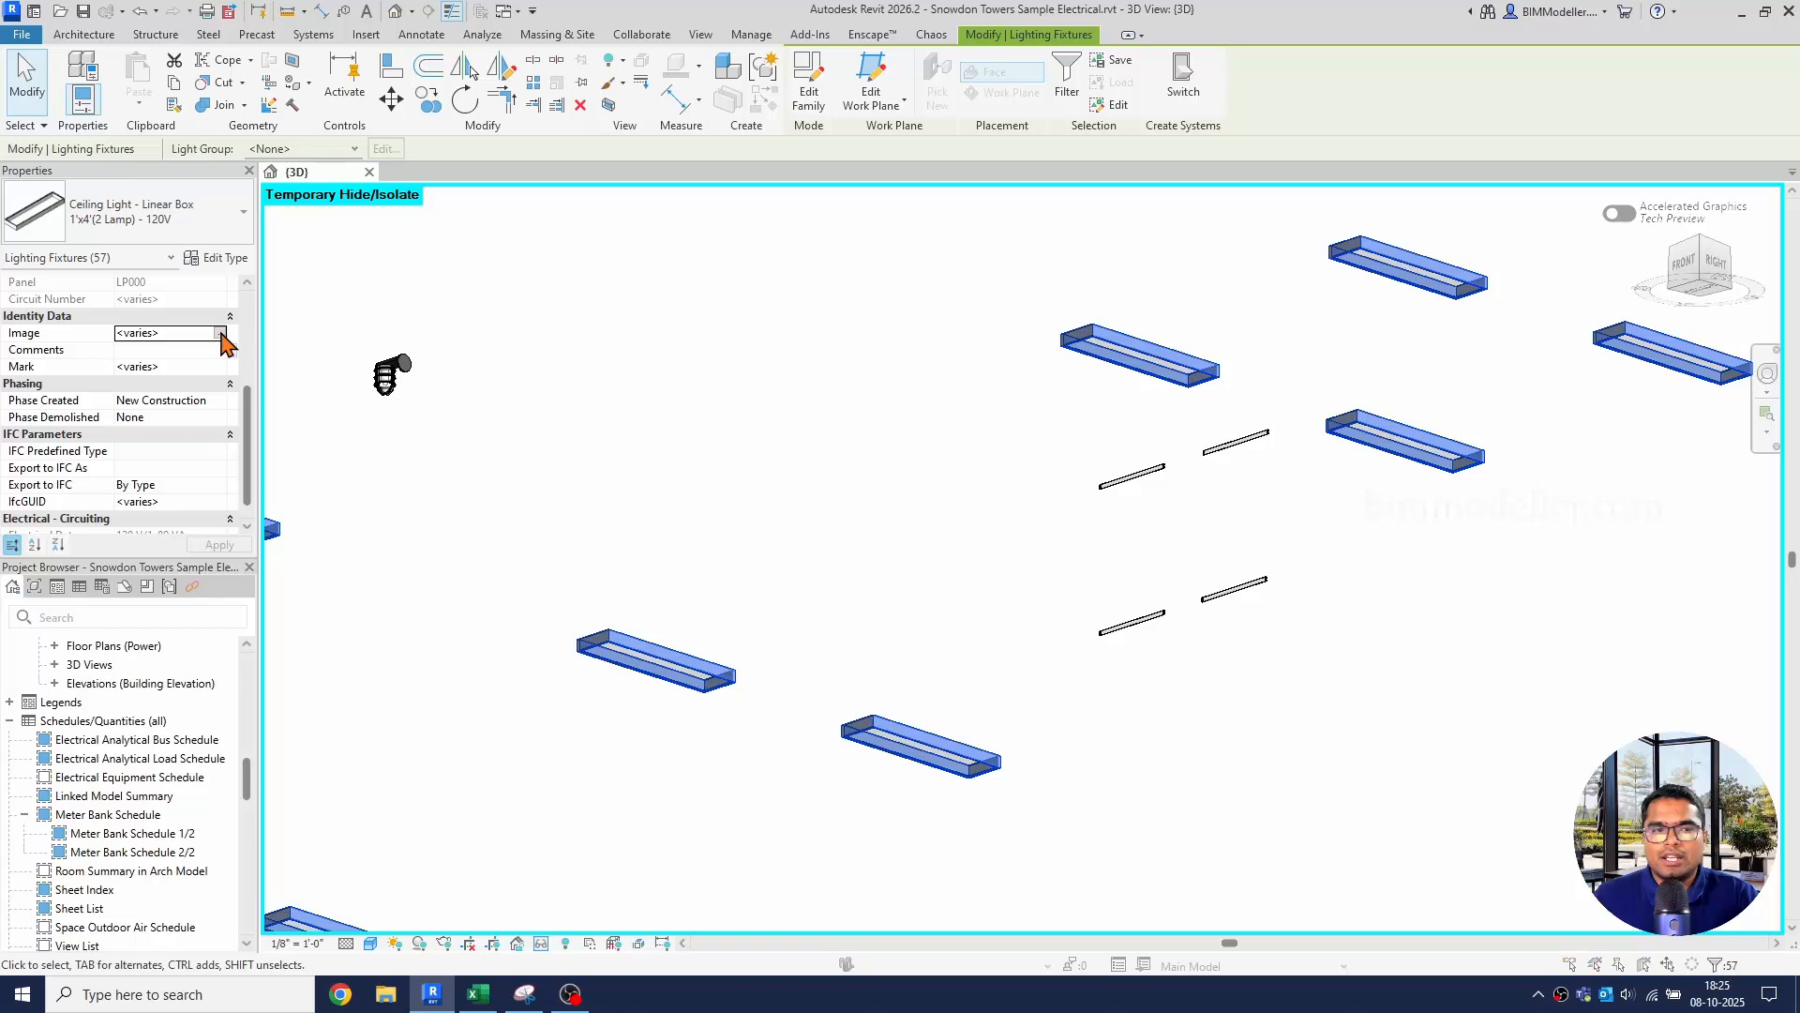
pyautogui.click(229, 339)
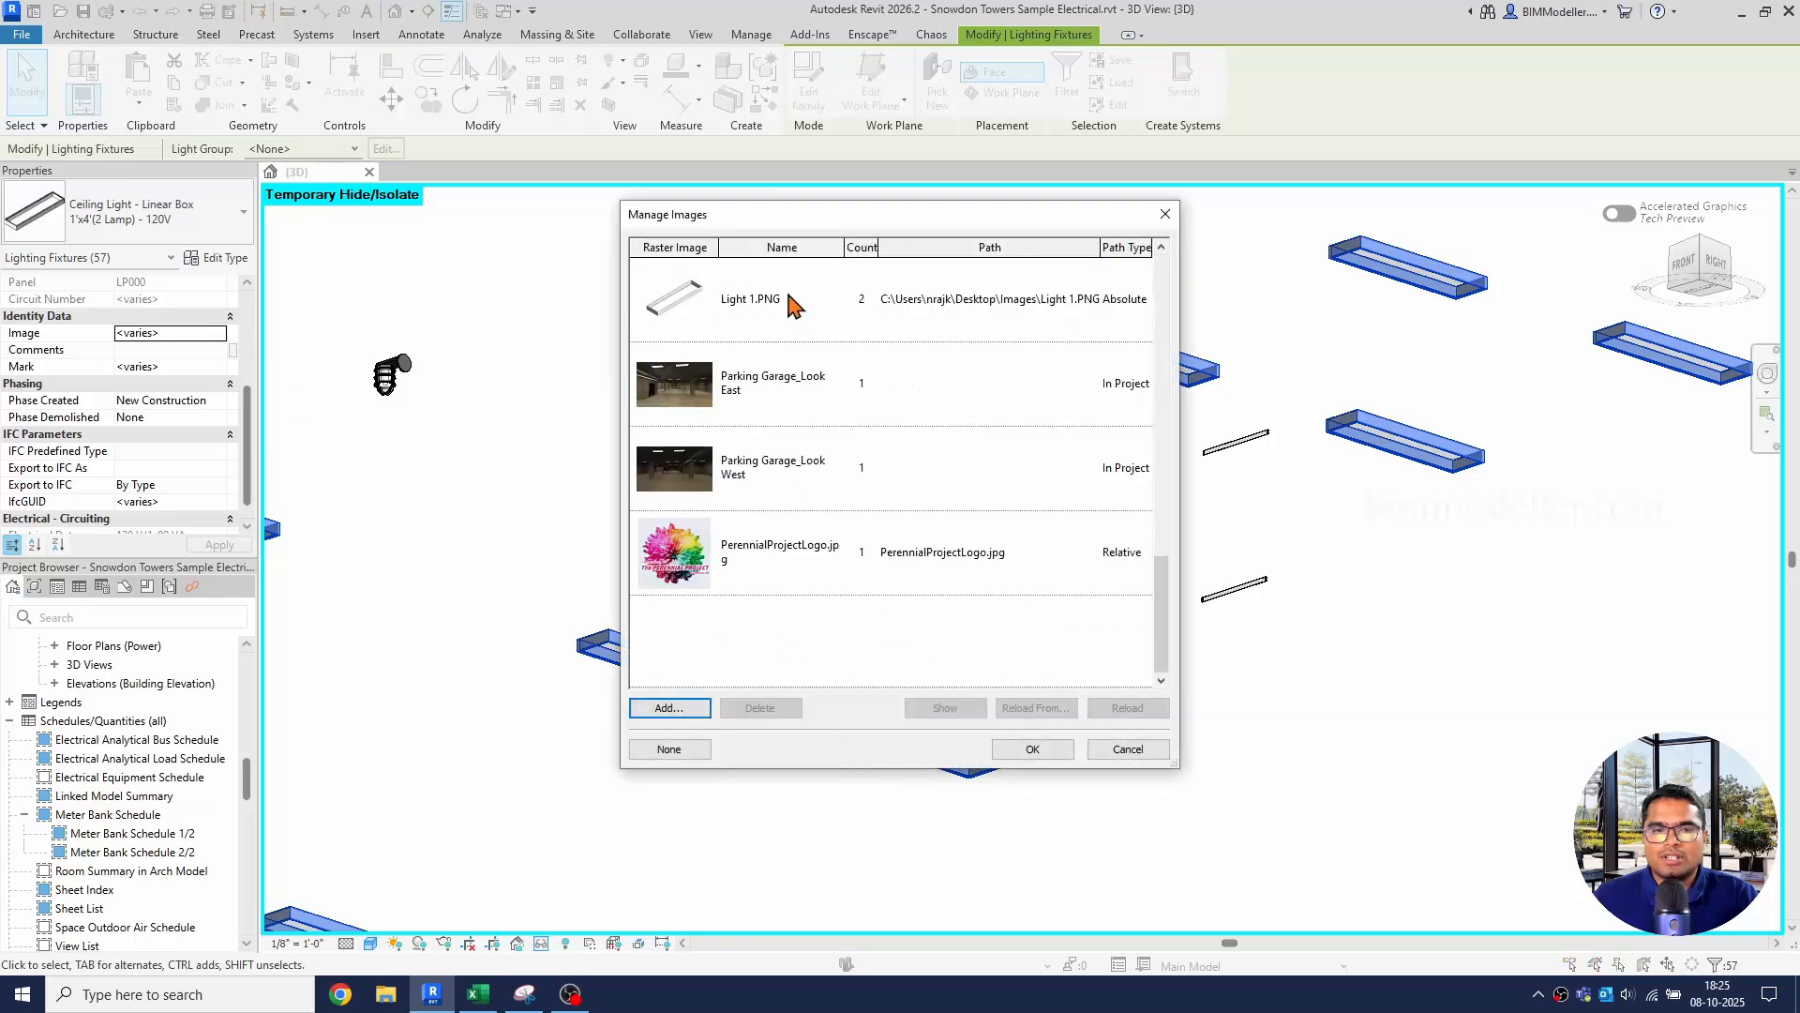
pyautogui.click(791, 304)
pyautogui.click(1027, 749)
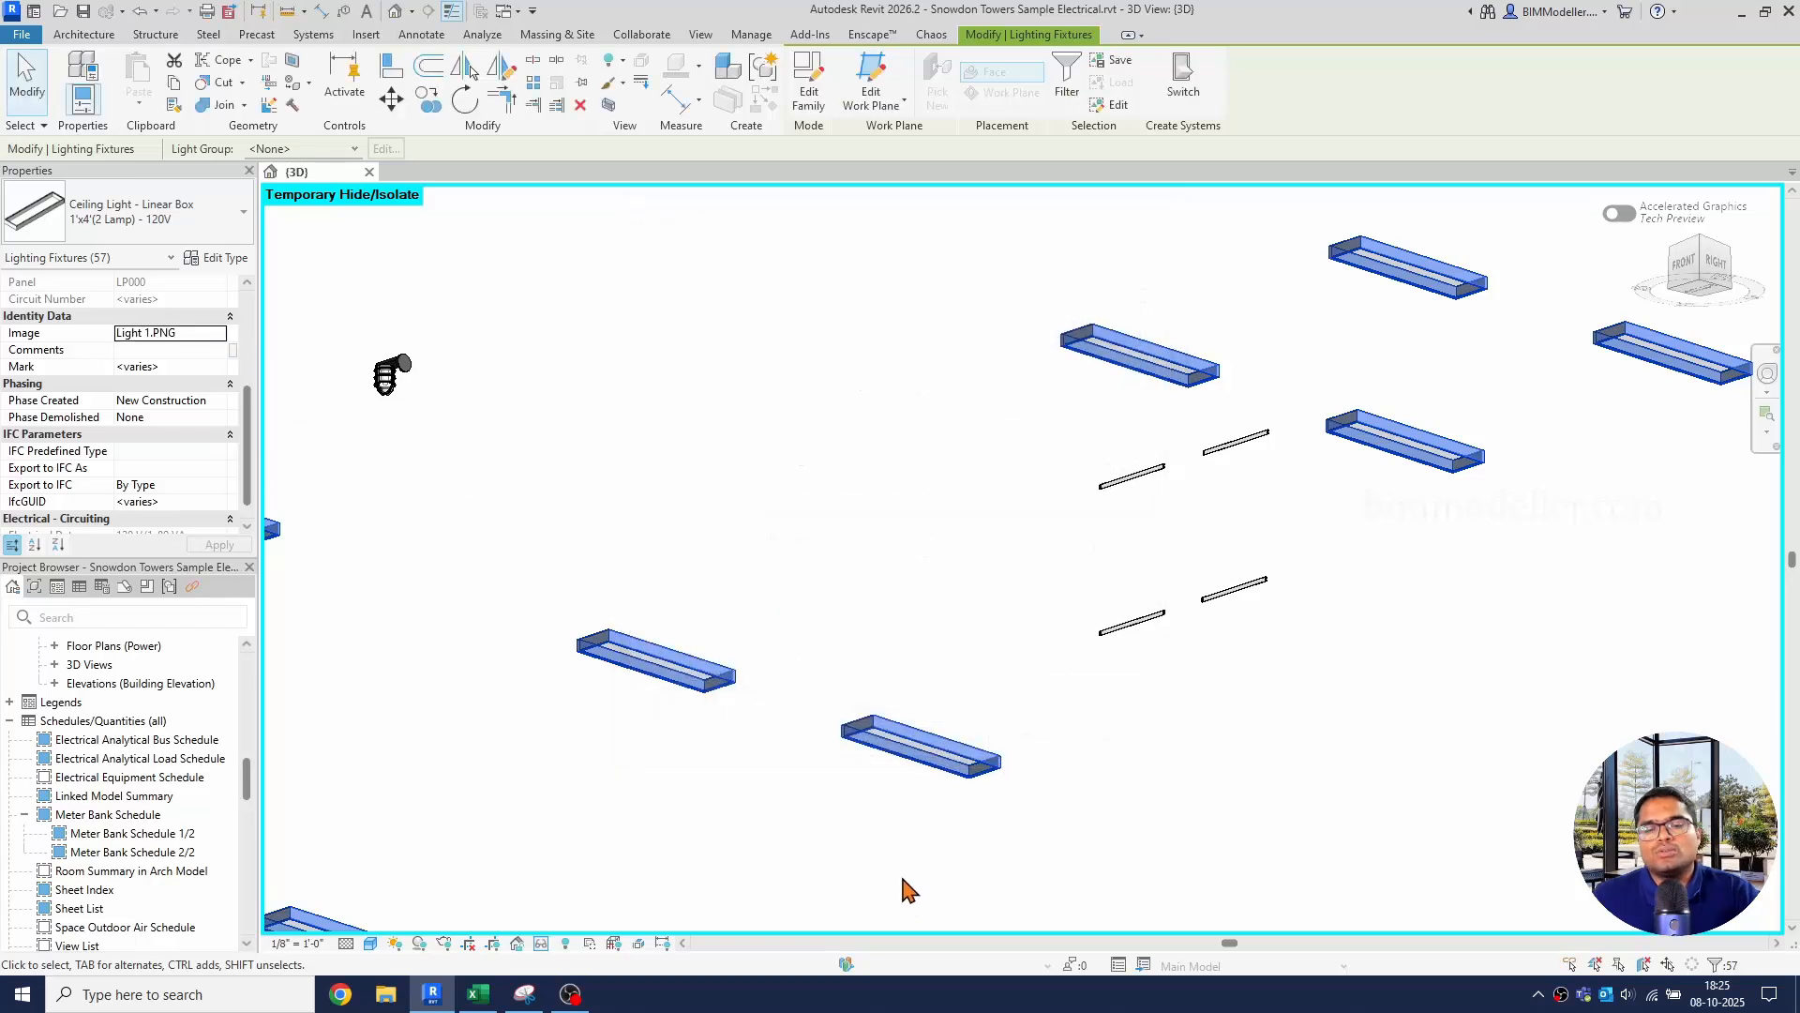
pyautogui.click(910, 847)
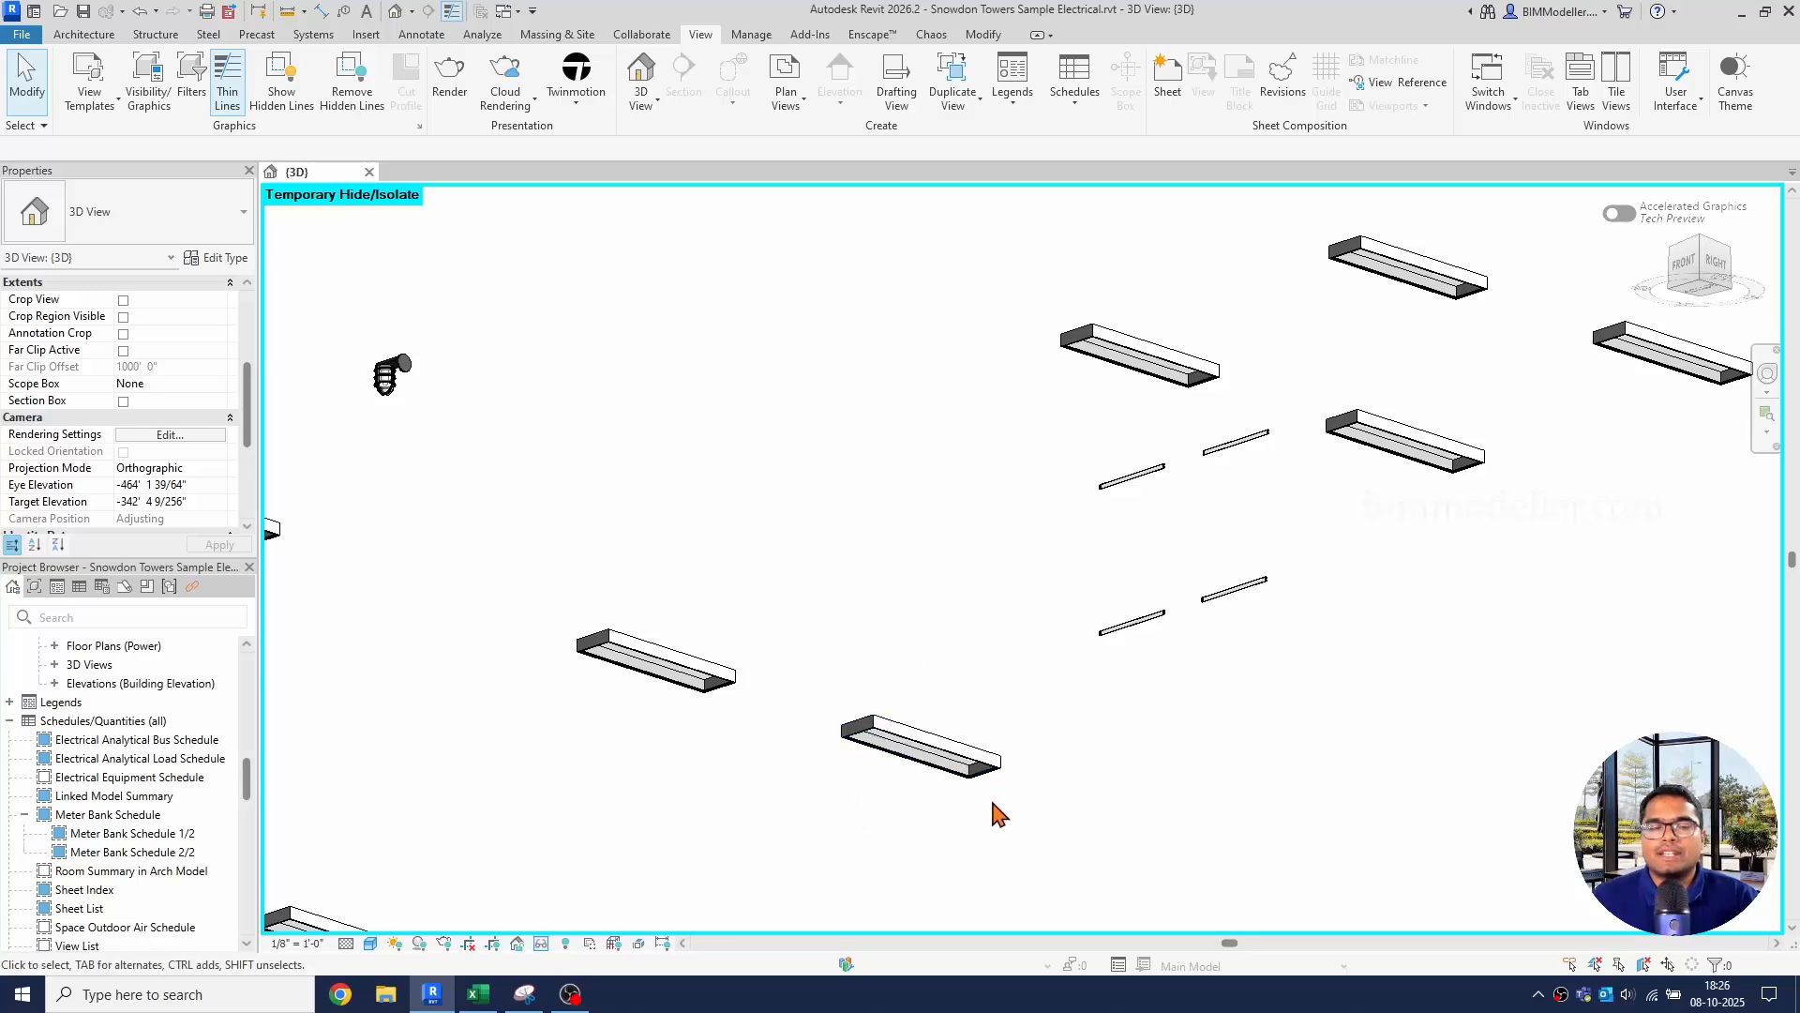
# Check the type of a linear box ceiling light and open its Ceiling Light - Linear Box family for editing.
pyautogui.click(941, 762)
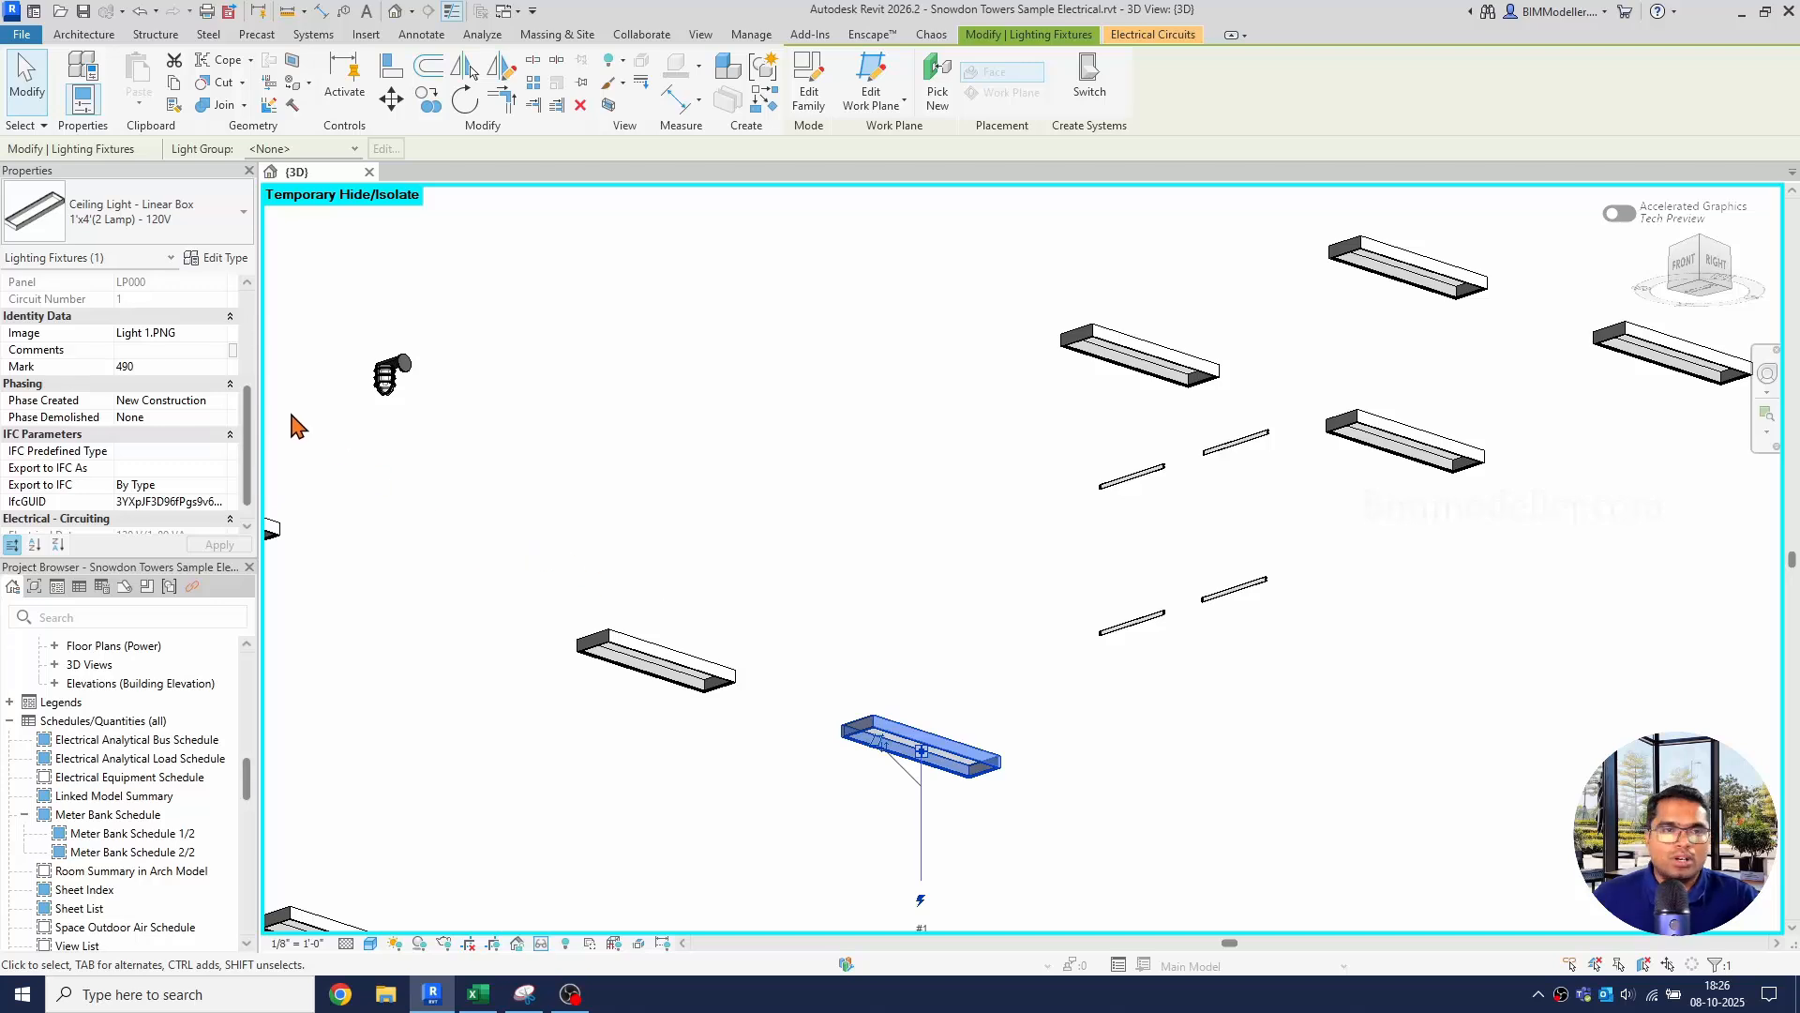
pyautogui.click(204, 233)
pyautogui.scroll(2, 187, 417)
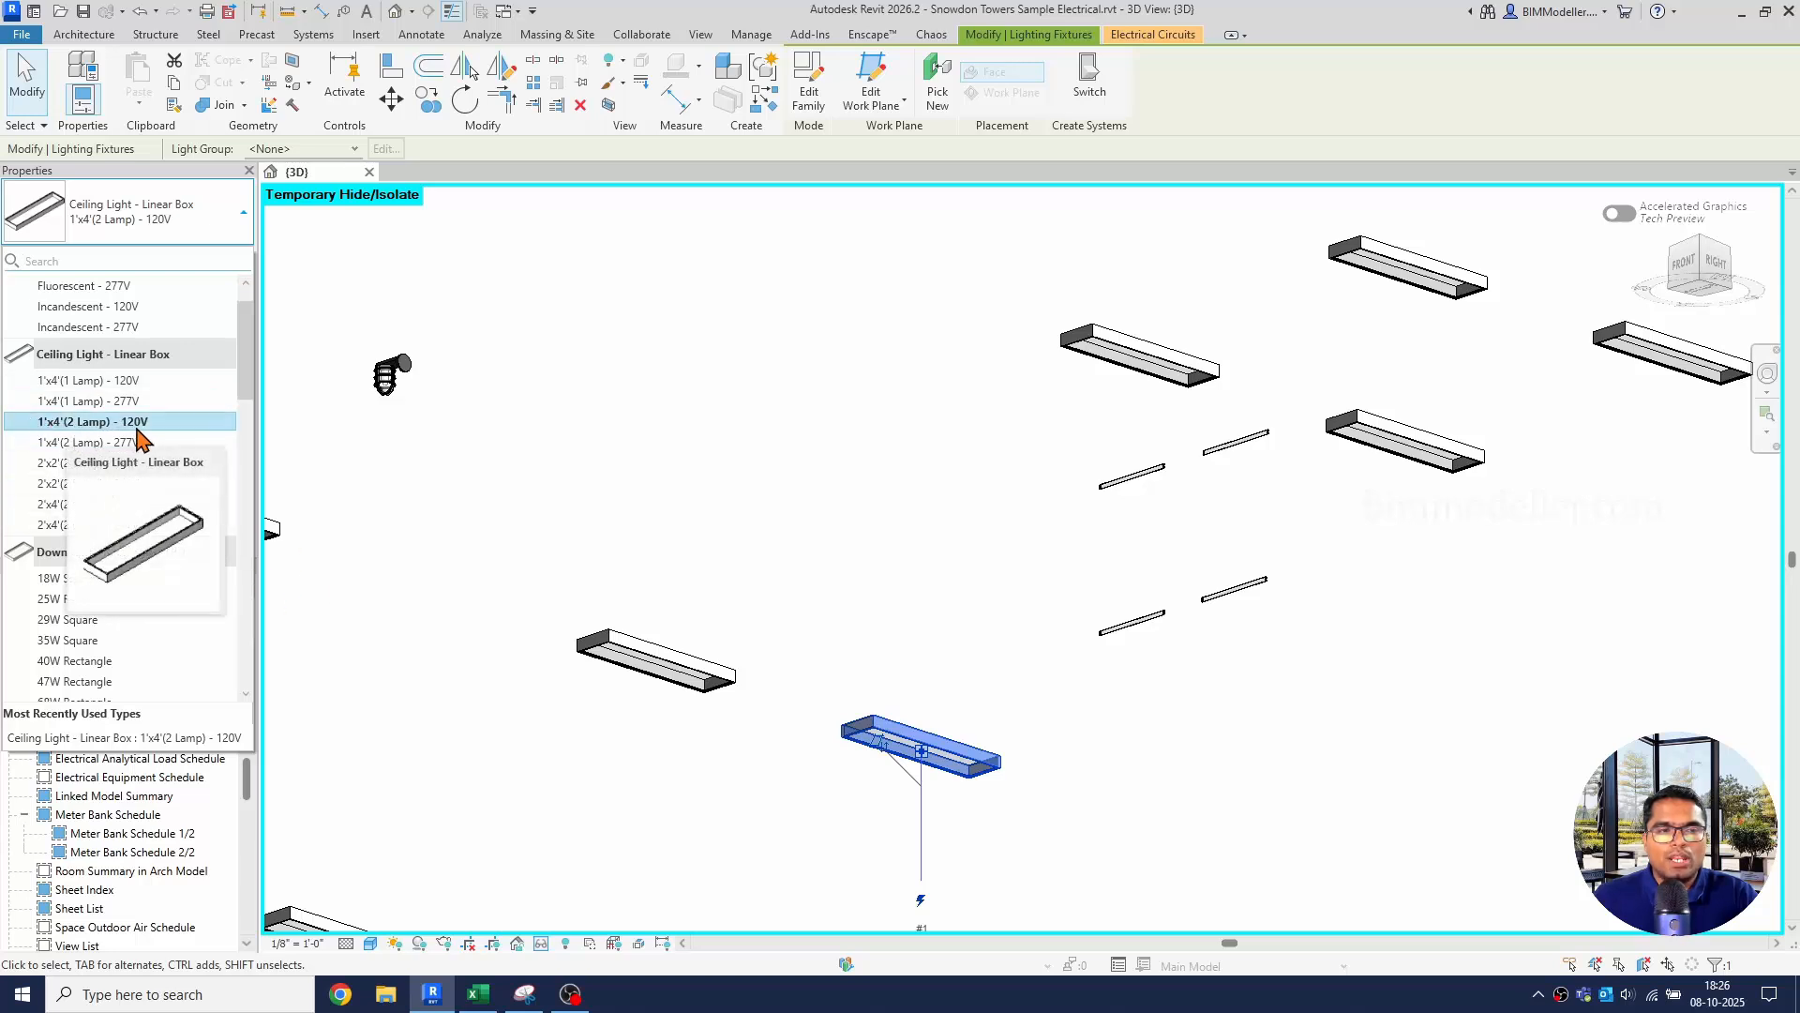
pyautogui.click(809, 83)
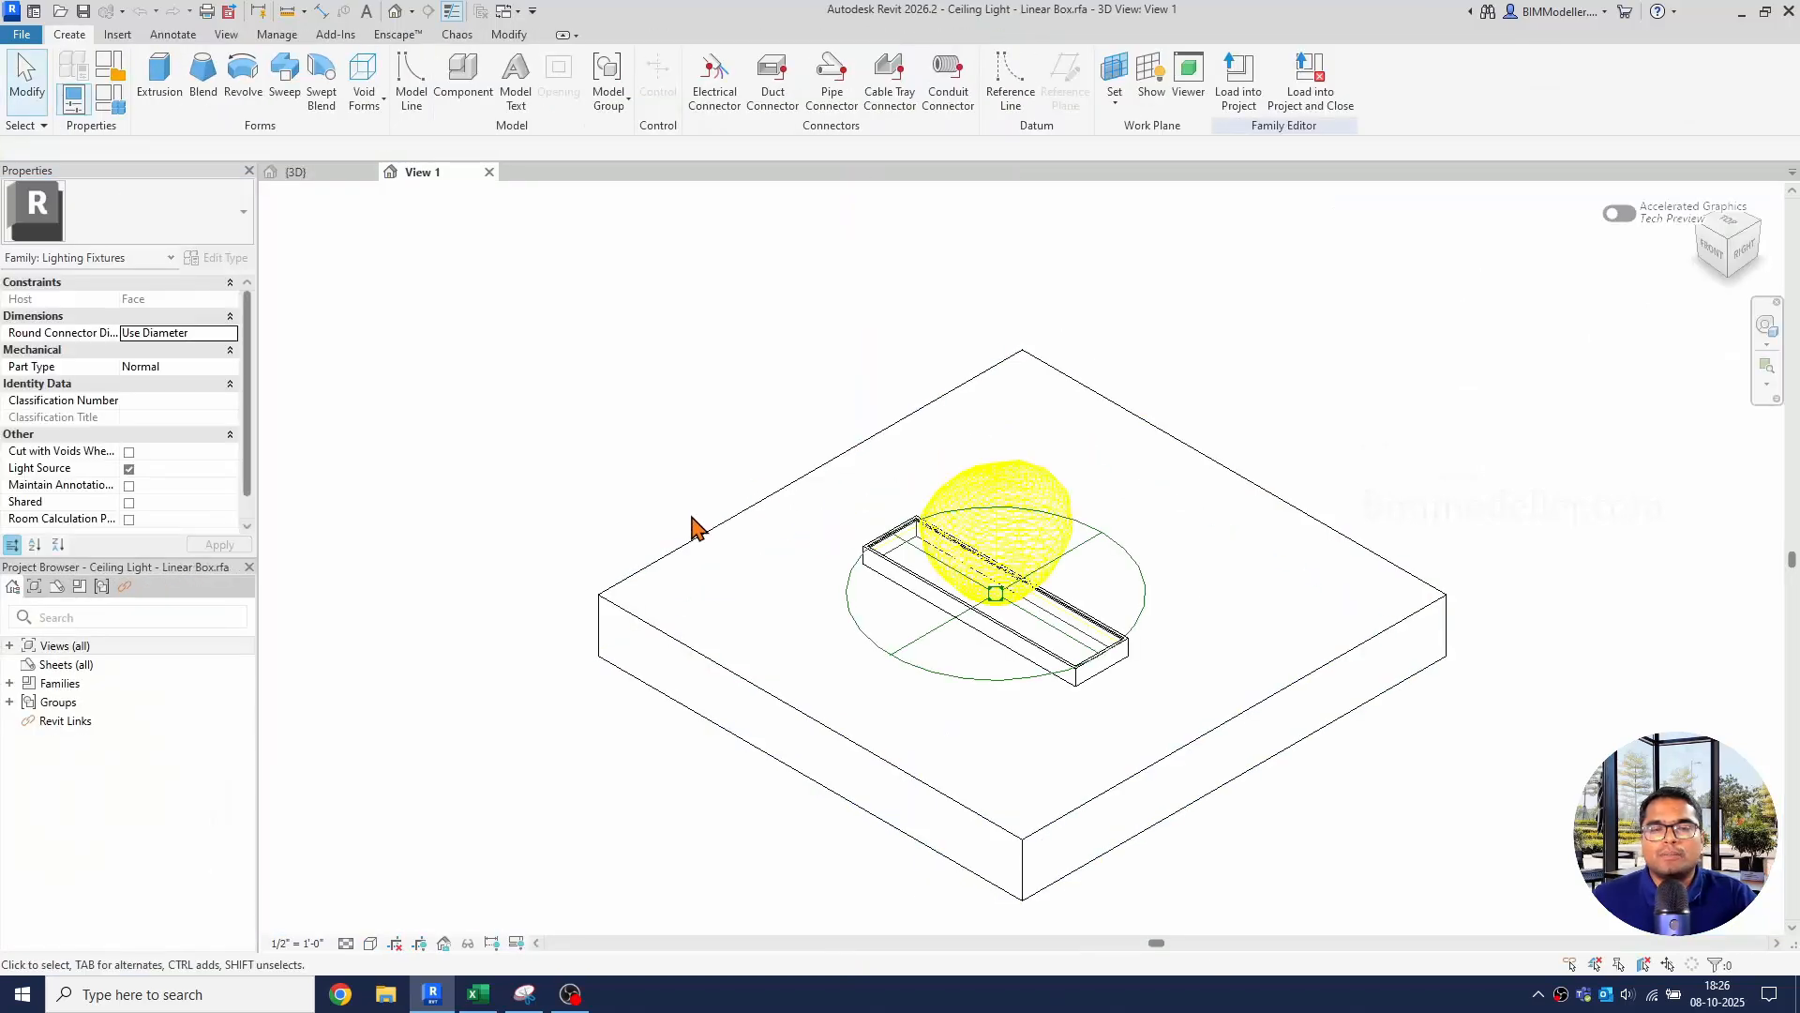
# Set the Type Image of the family's 1'x4'(2 Lamp) - 120V type to Light 1.PNG from the Images folder.
pyautogui.click(109, 97)
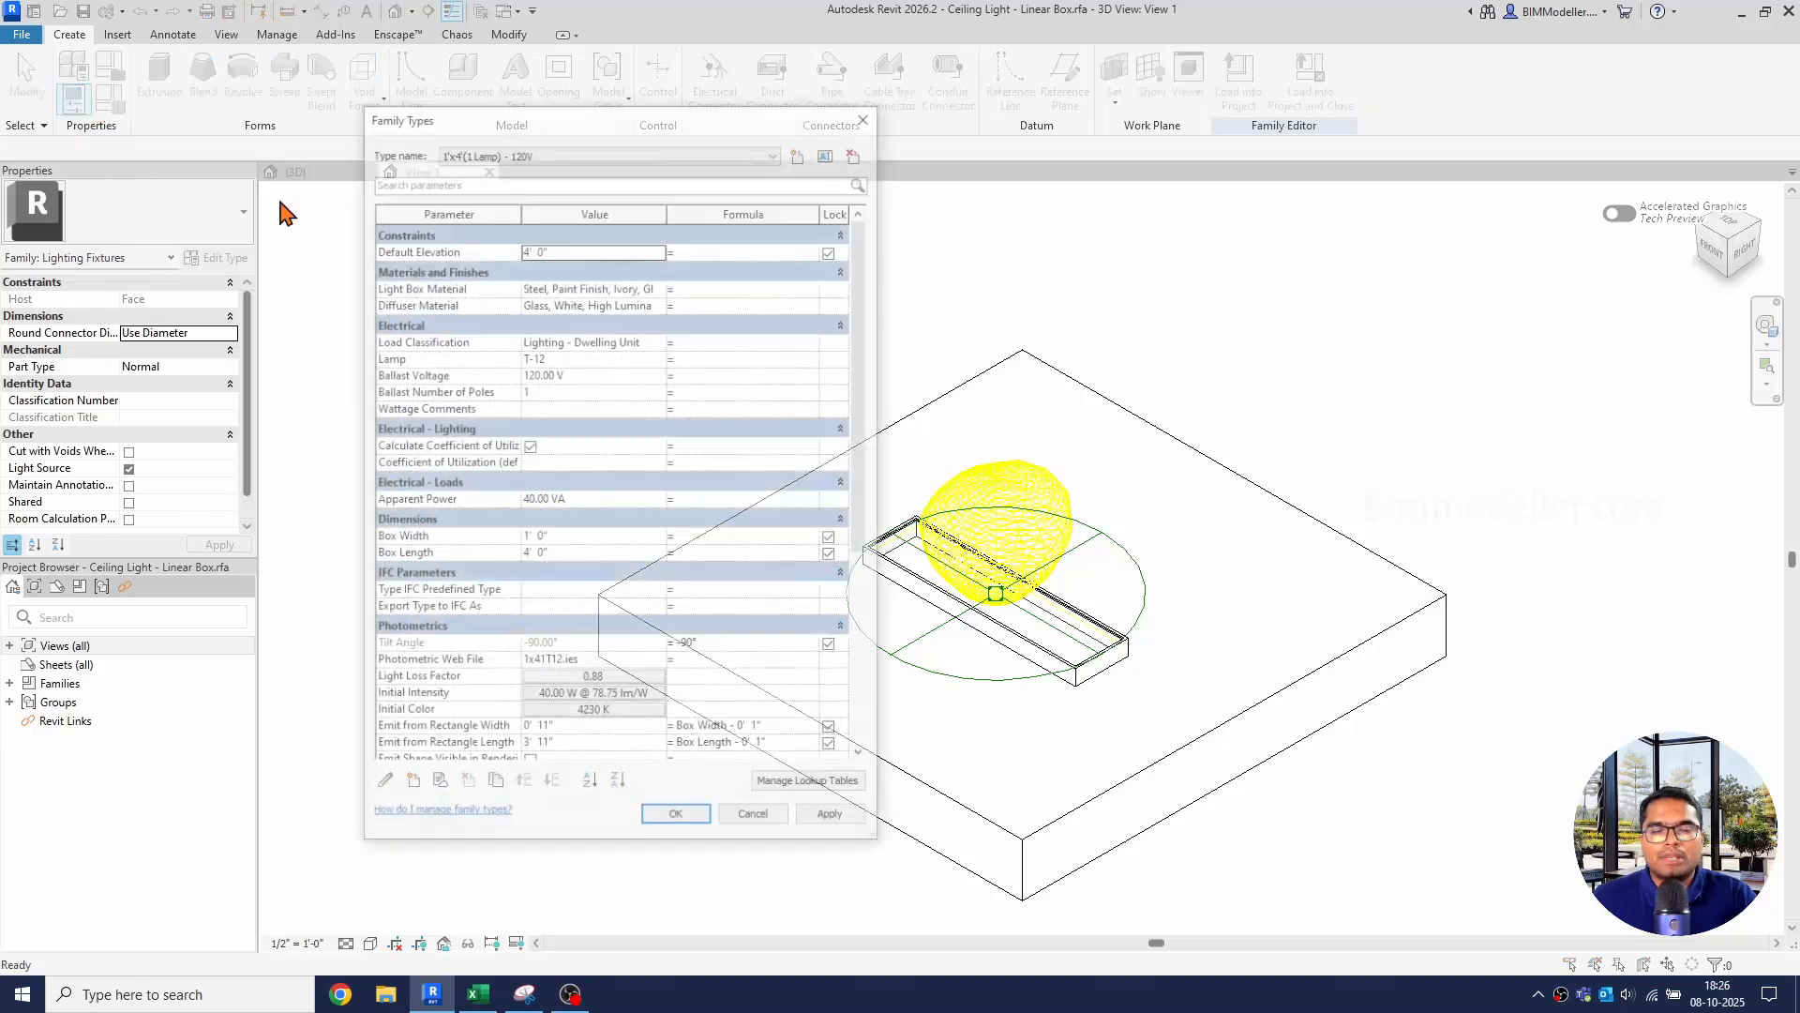
pyautogui.click(525, 151)
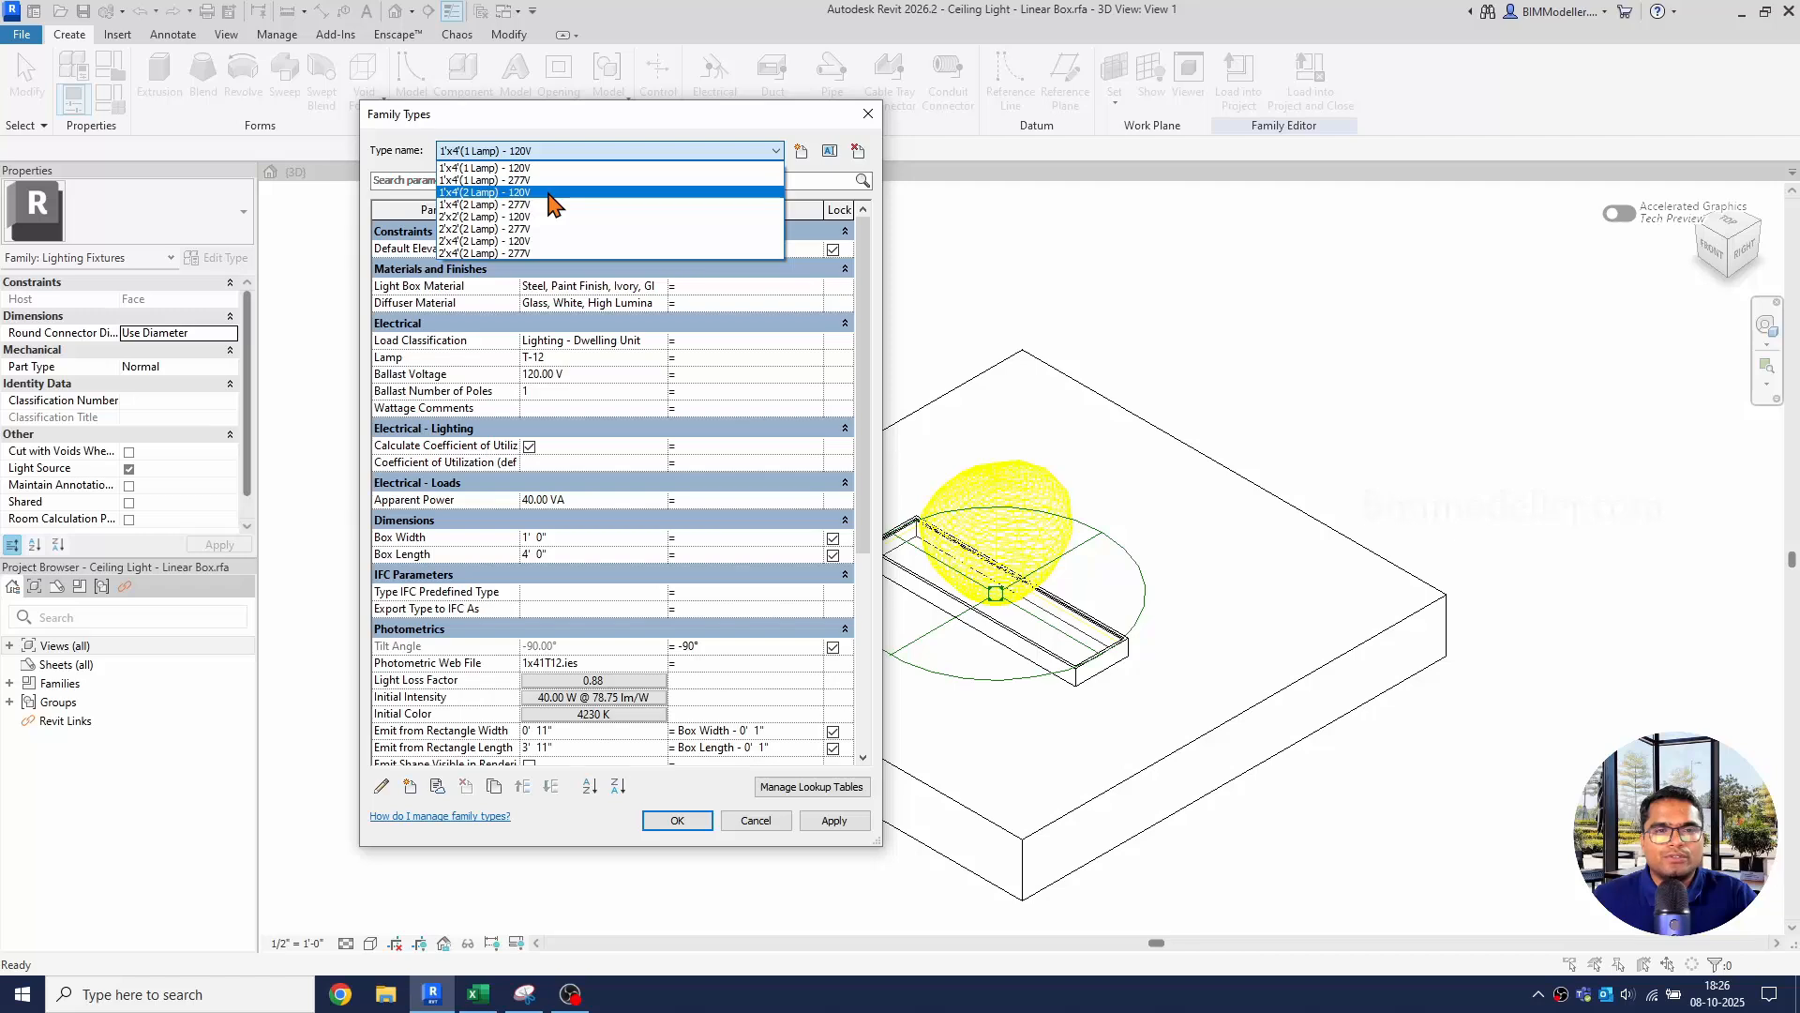
pyautogui.click(554, 193)
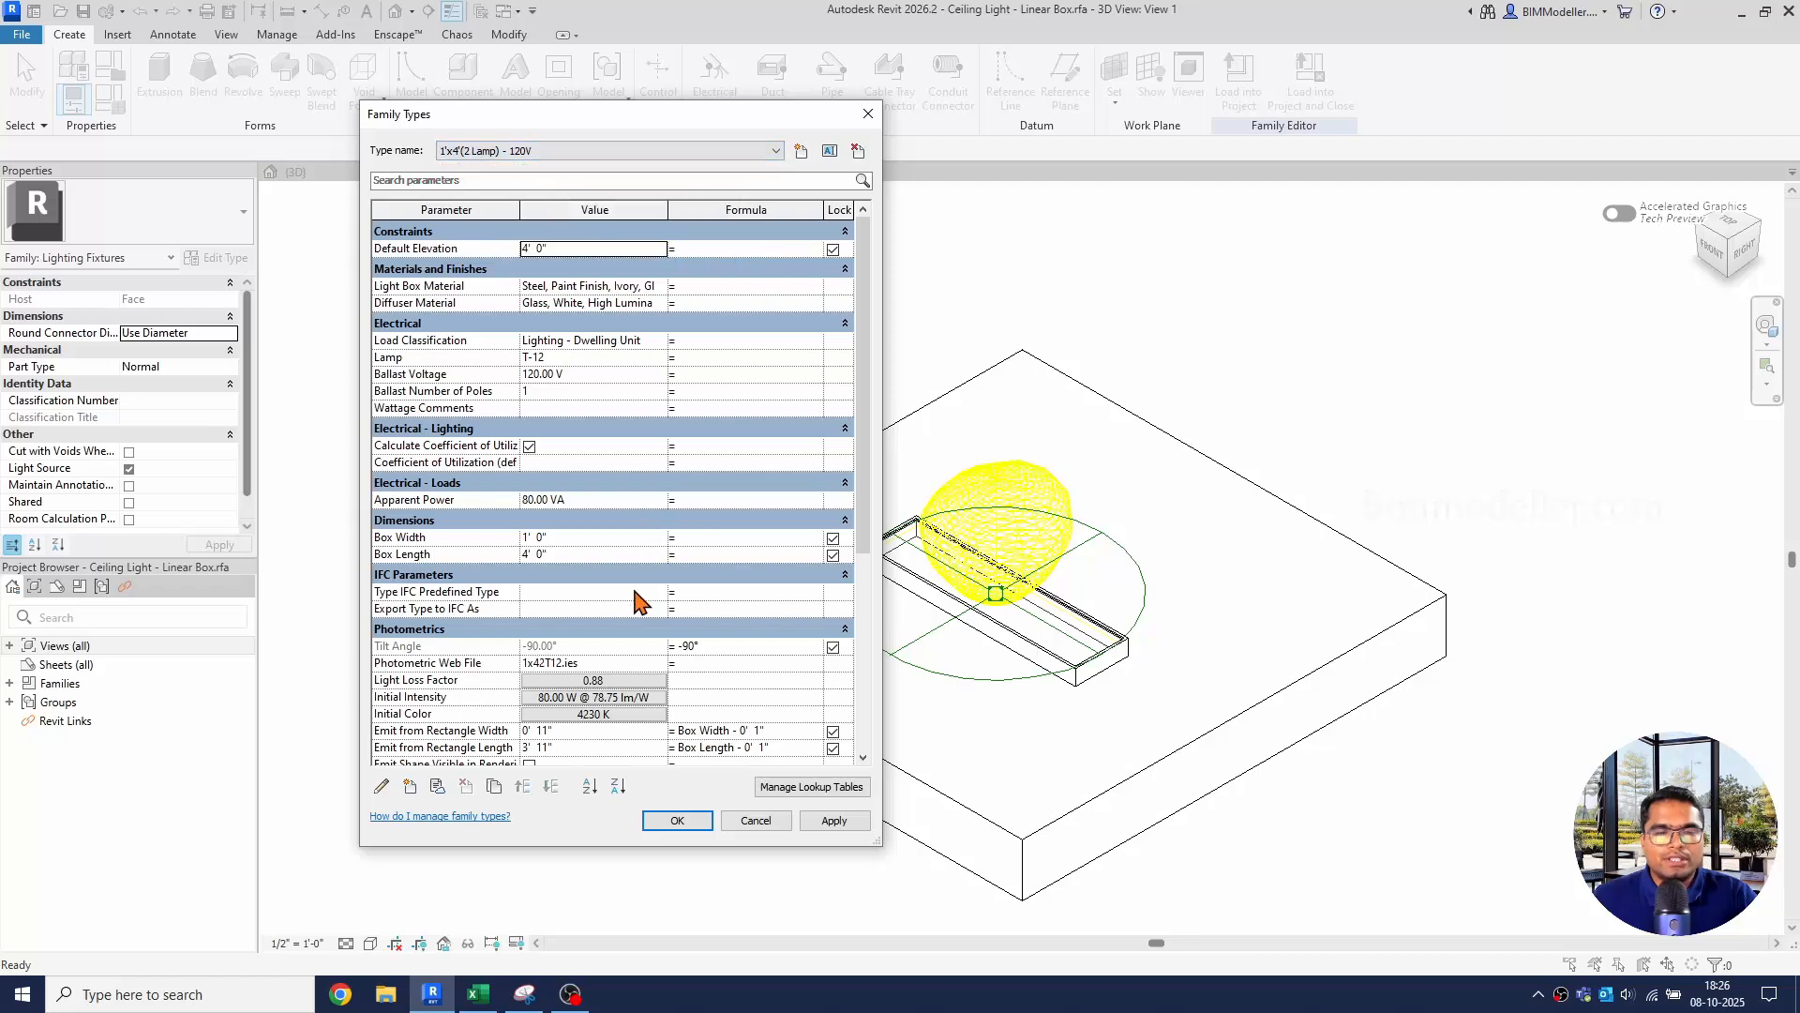
pyautogui.scroll(-2, 611, 620)
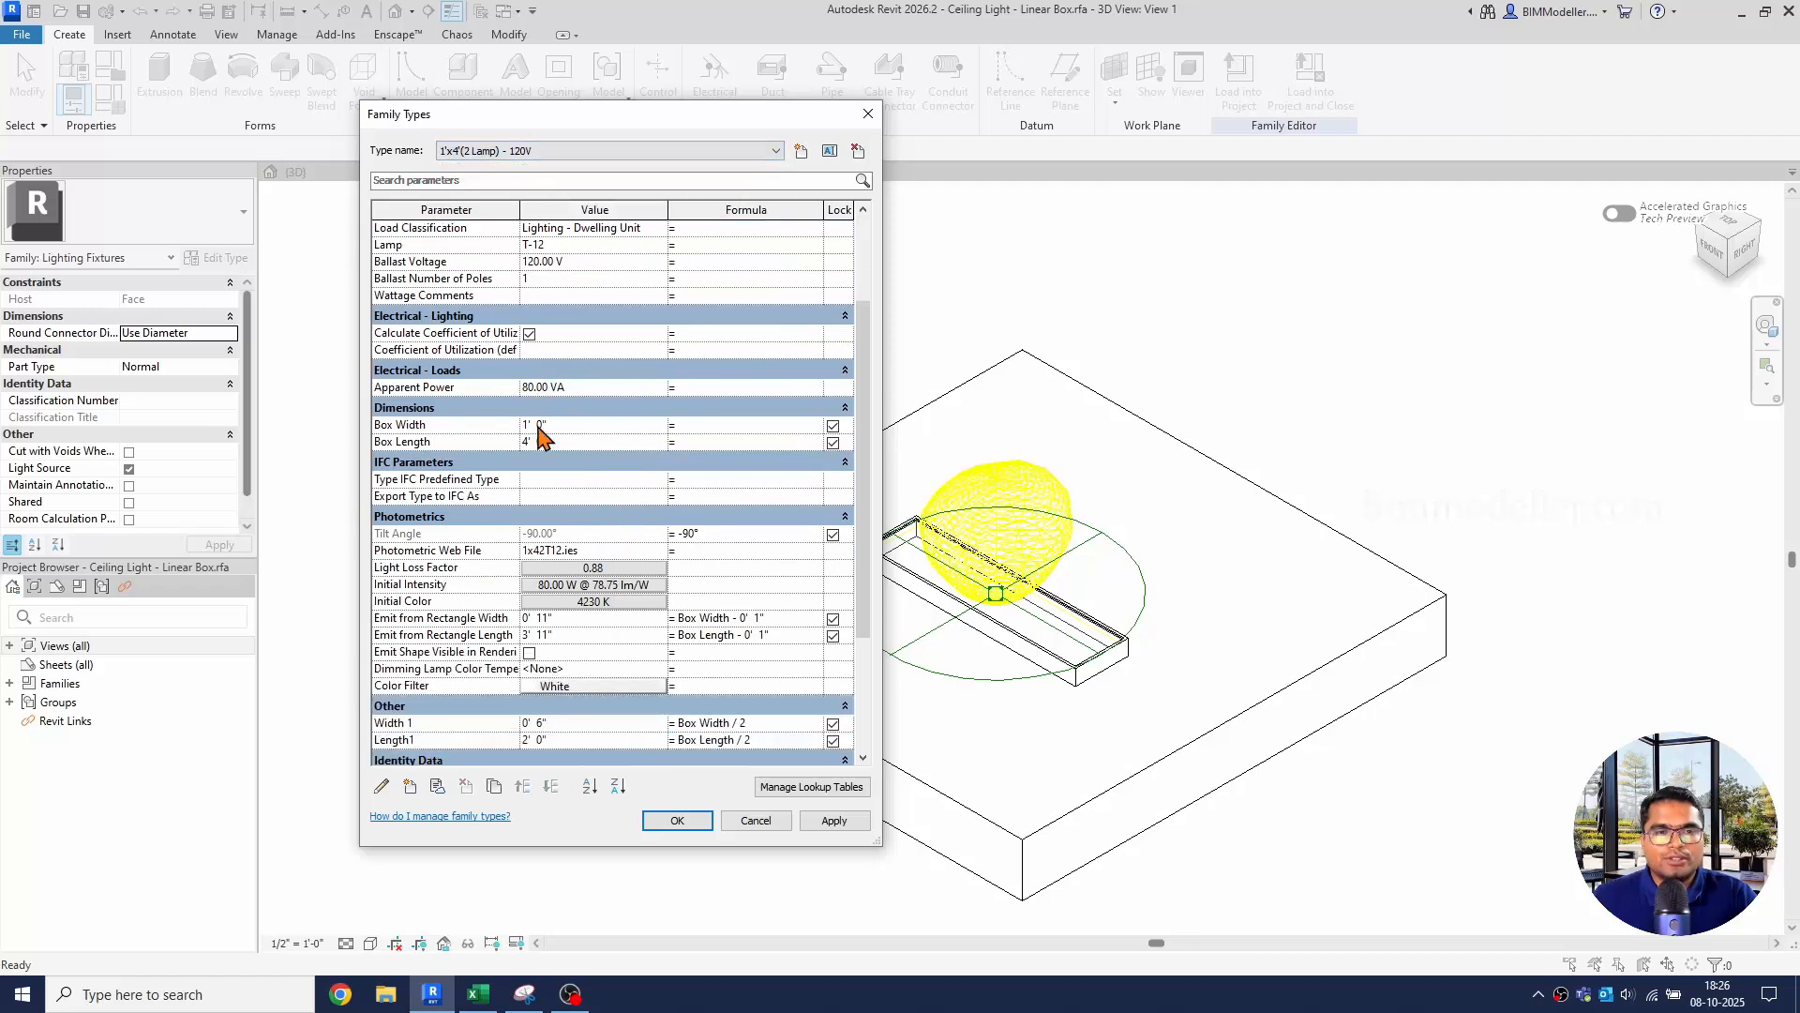
pyautogui.scroll(-3, 514, 668)
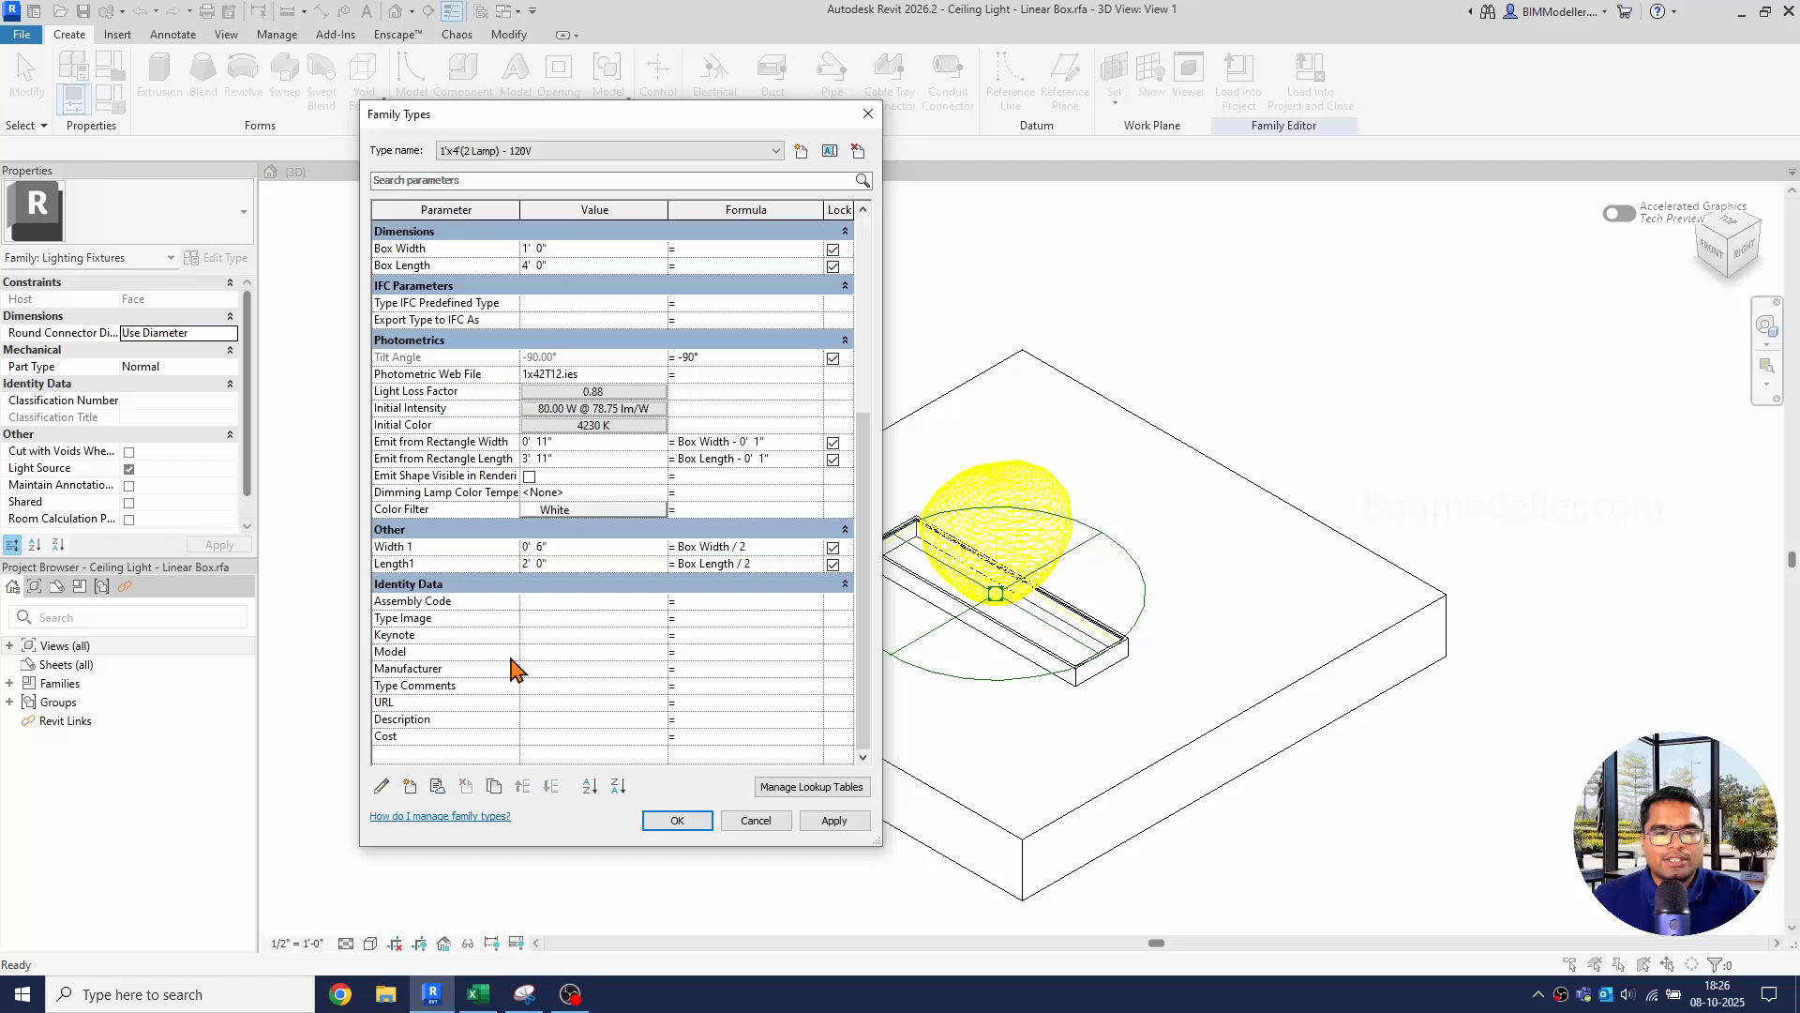
pyautogui.click(566, 619)
pyautogui.click(659, 617)
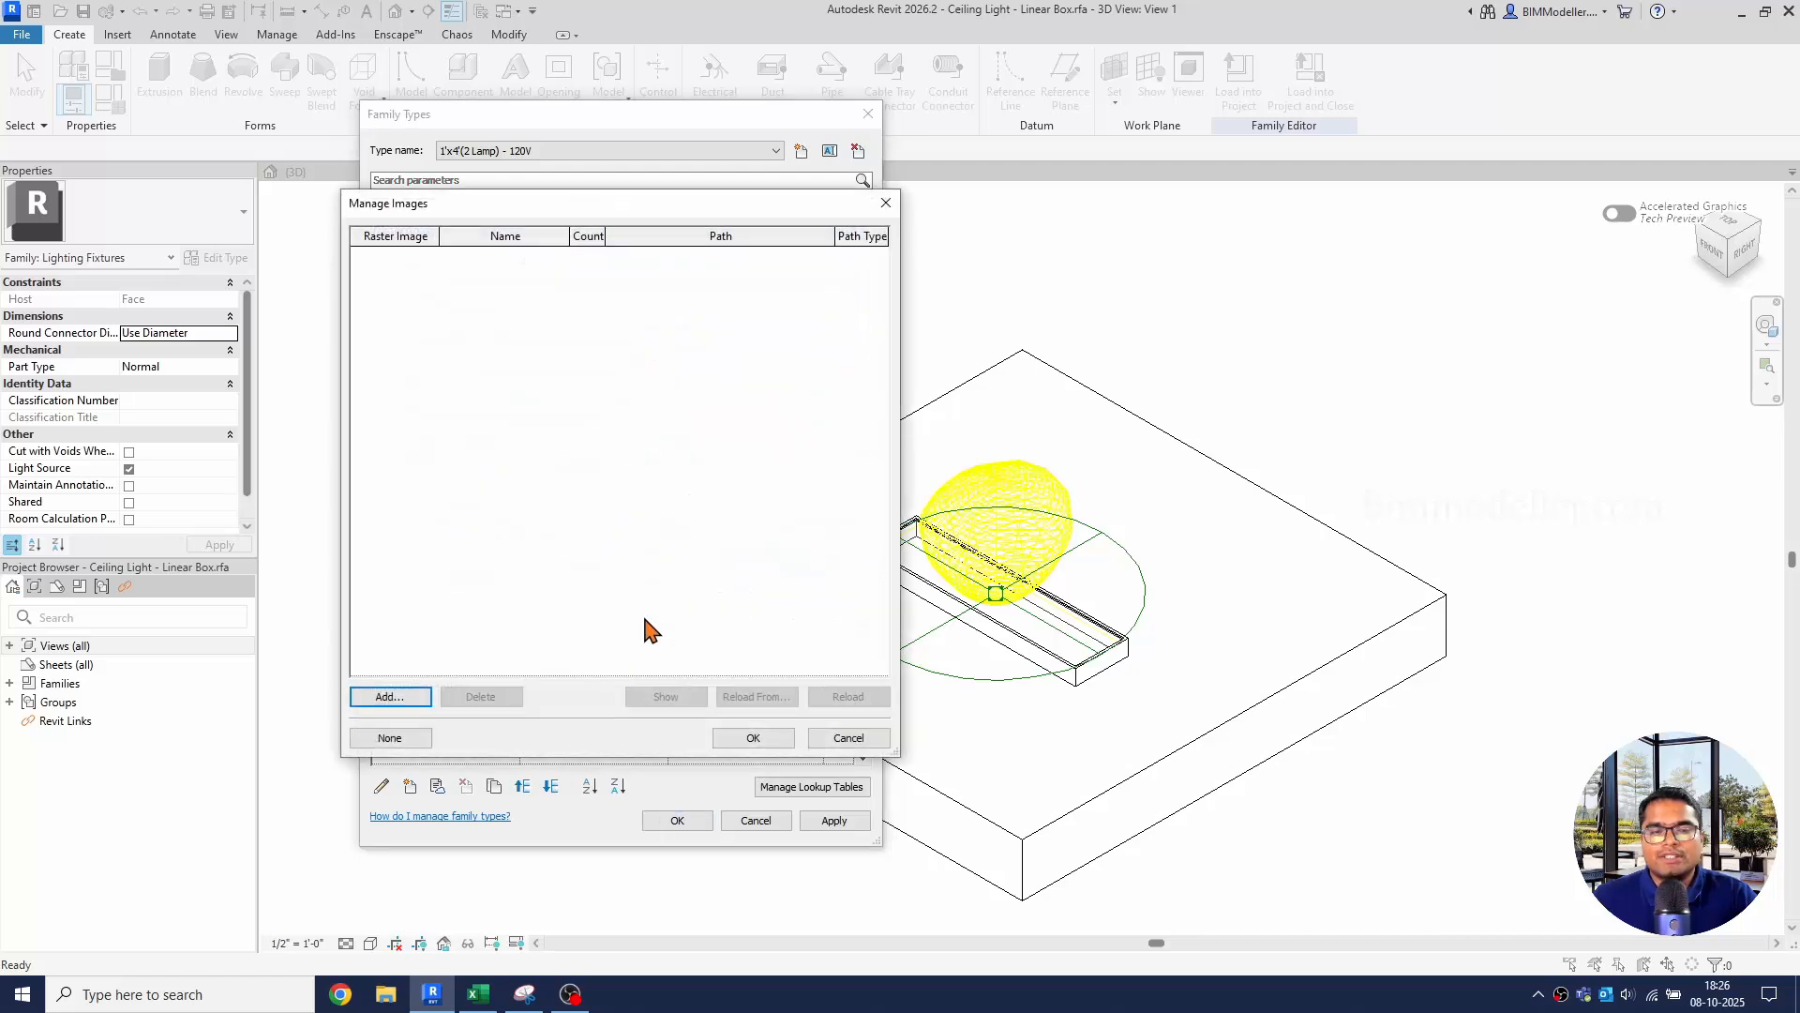
pyautogui.click(405, 697)
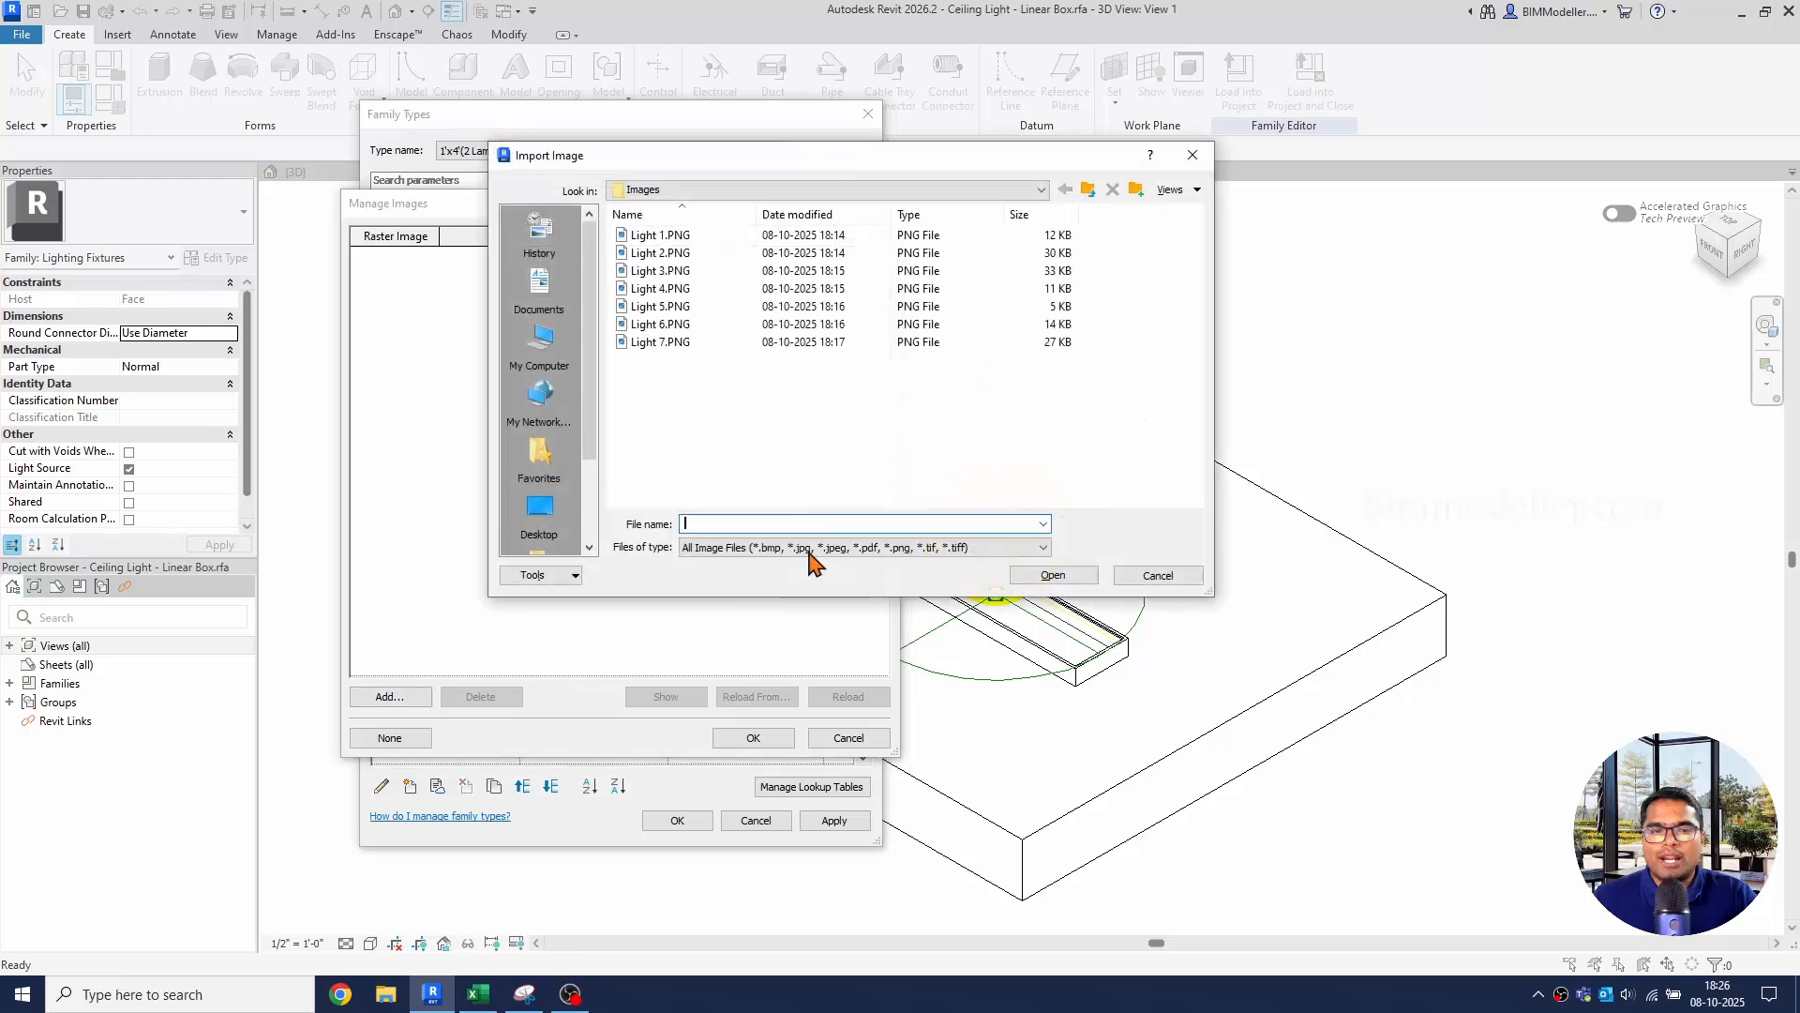
pyautogui.click(694, 240)
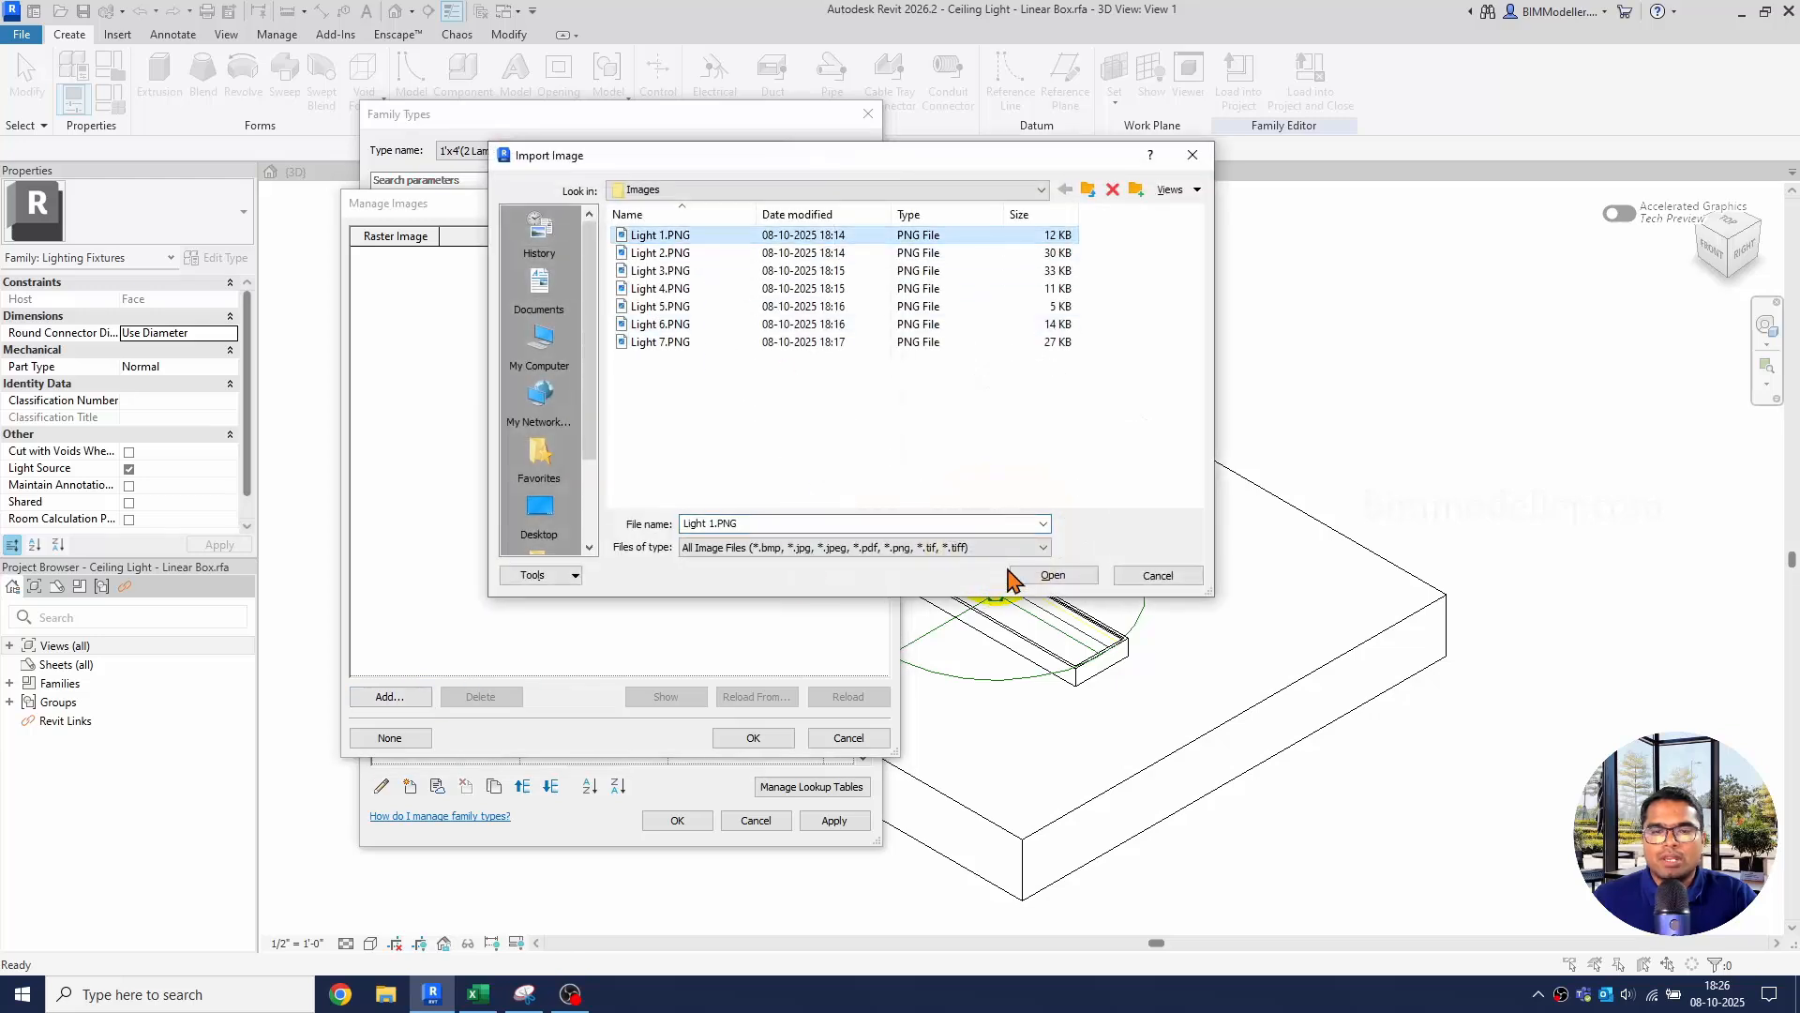
pyautogui.click(1077, 579)
pyautogui.click(750, 739)
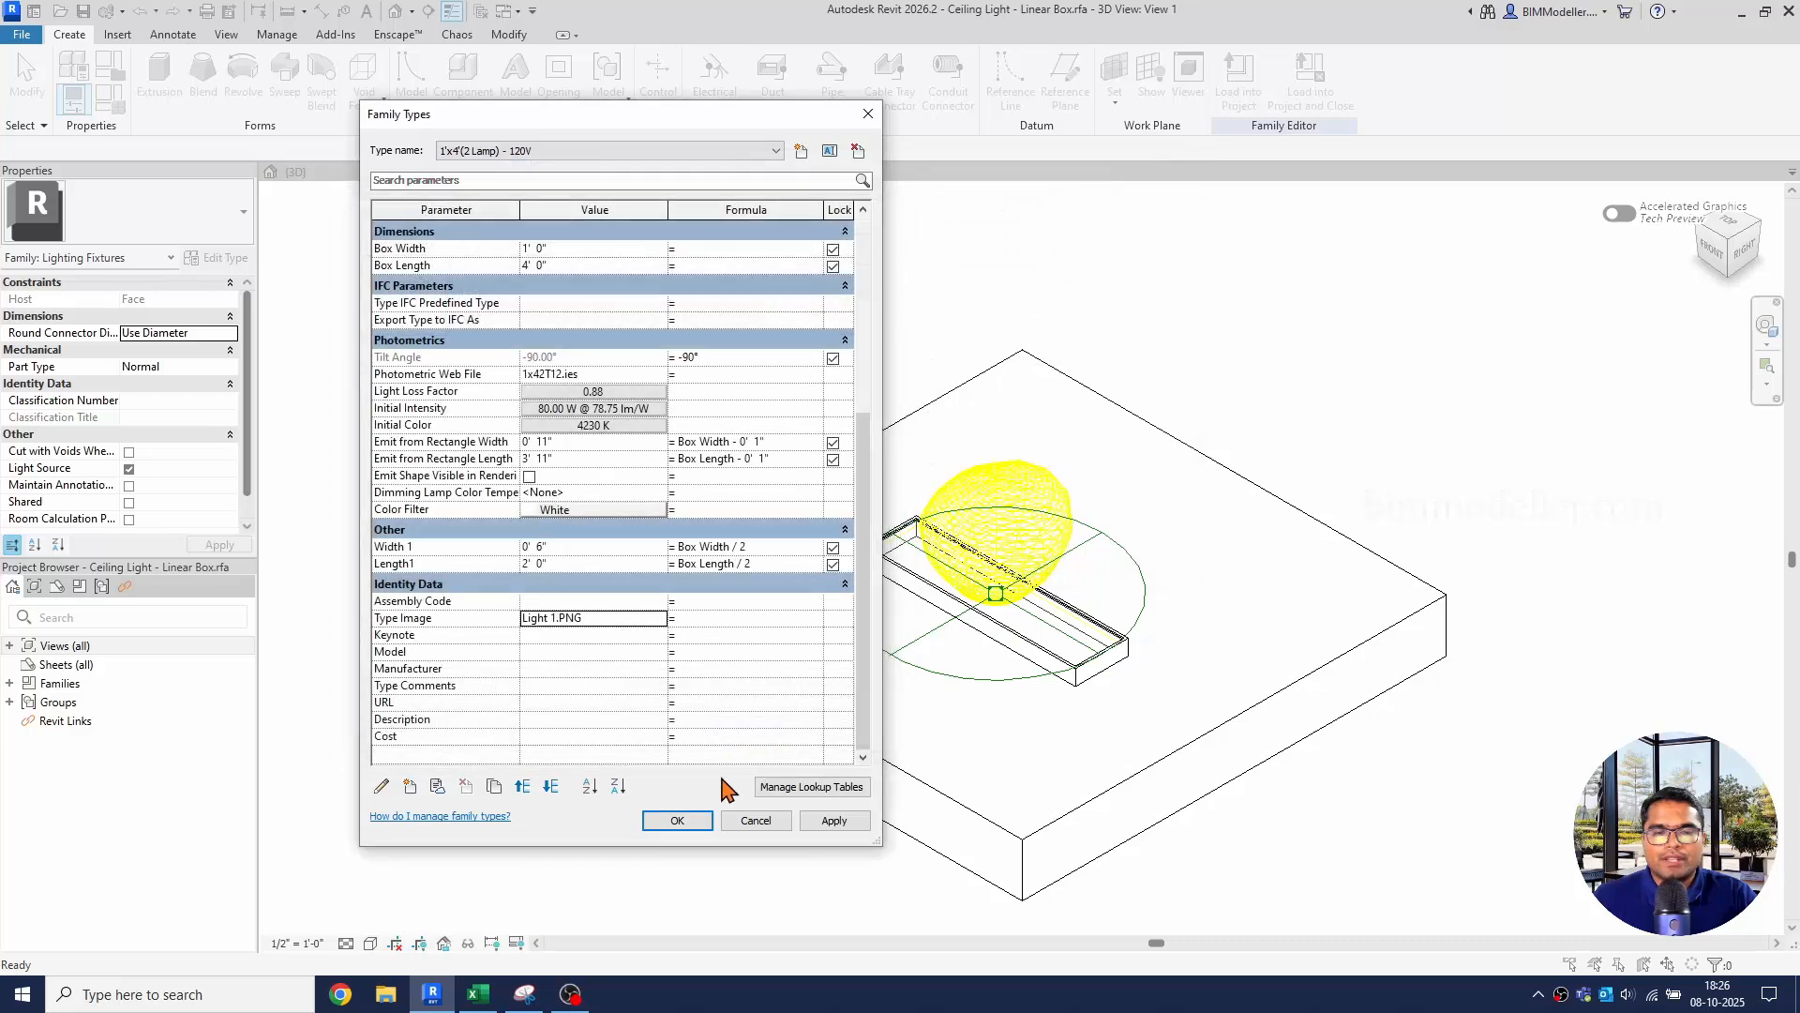
pyautogui.click(676, 822)
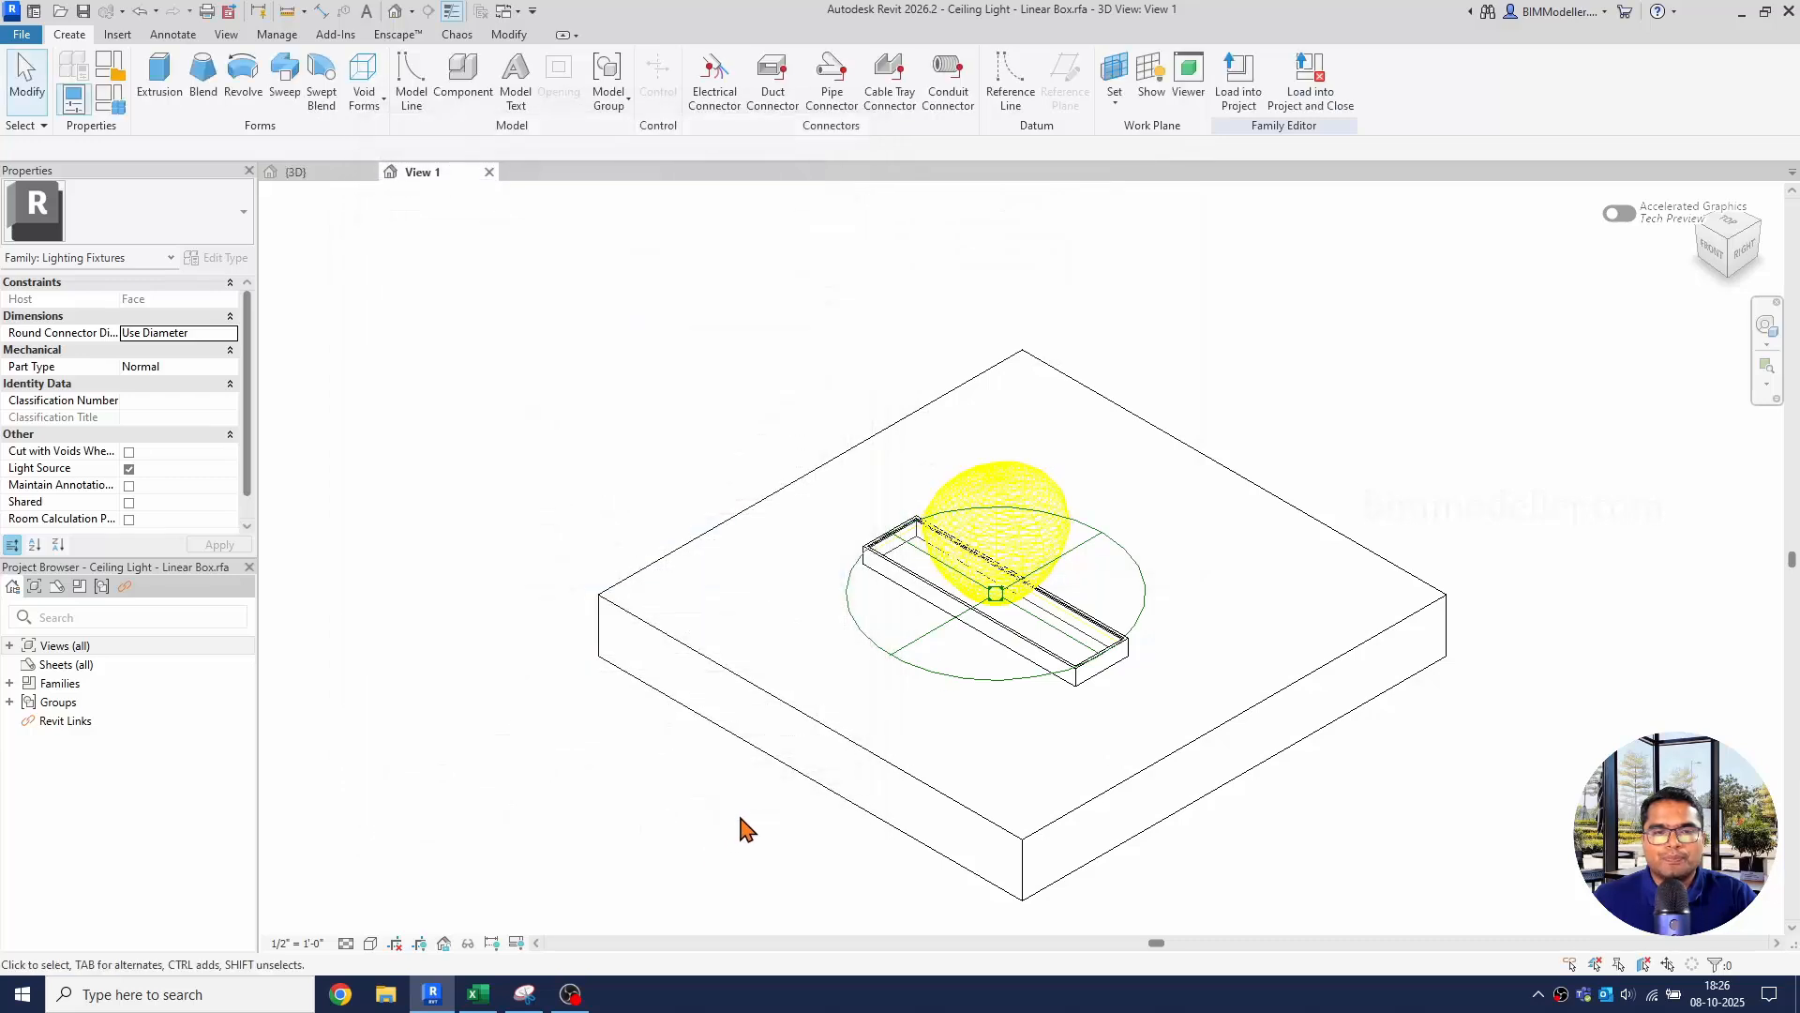
# Load the edited Ceiling Light - Linear Box family back into the Snowdon Towers project.
pyautogui.click(1239, 70)
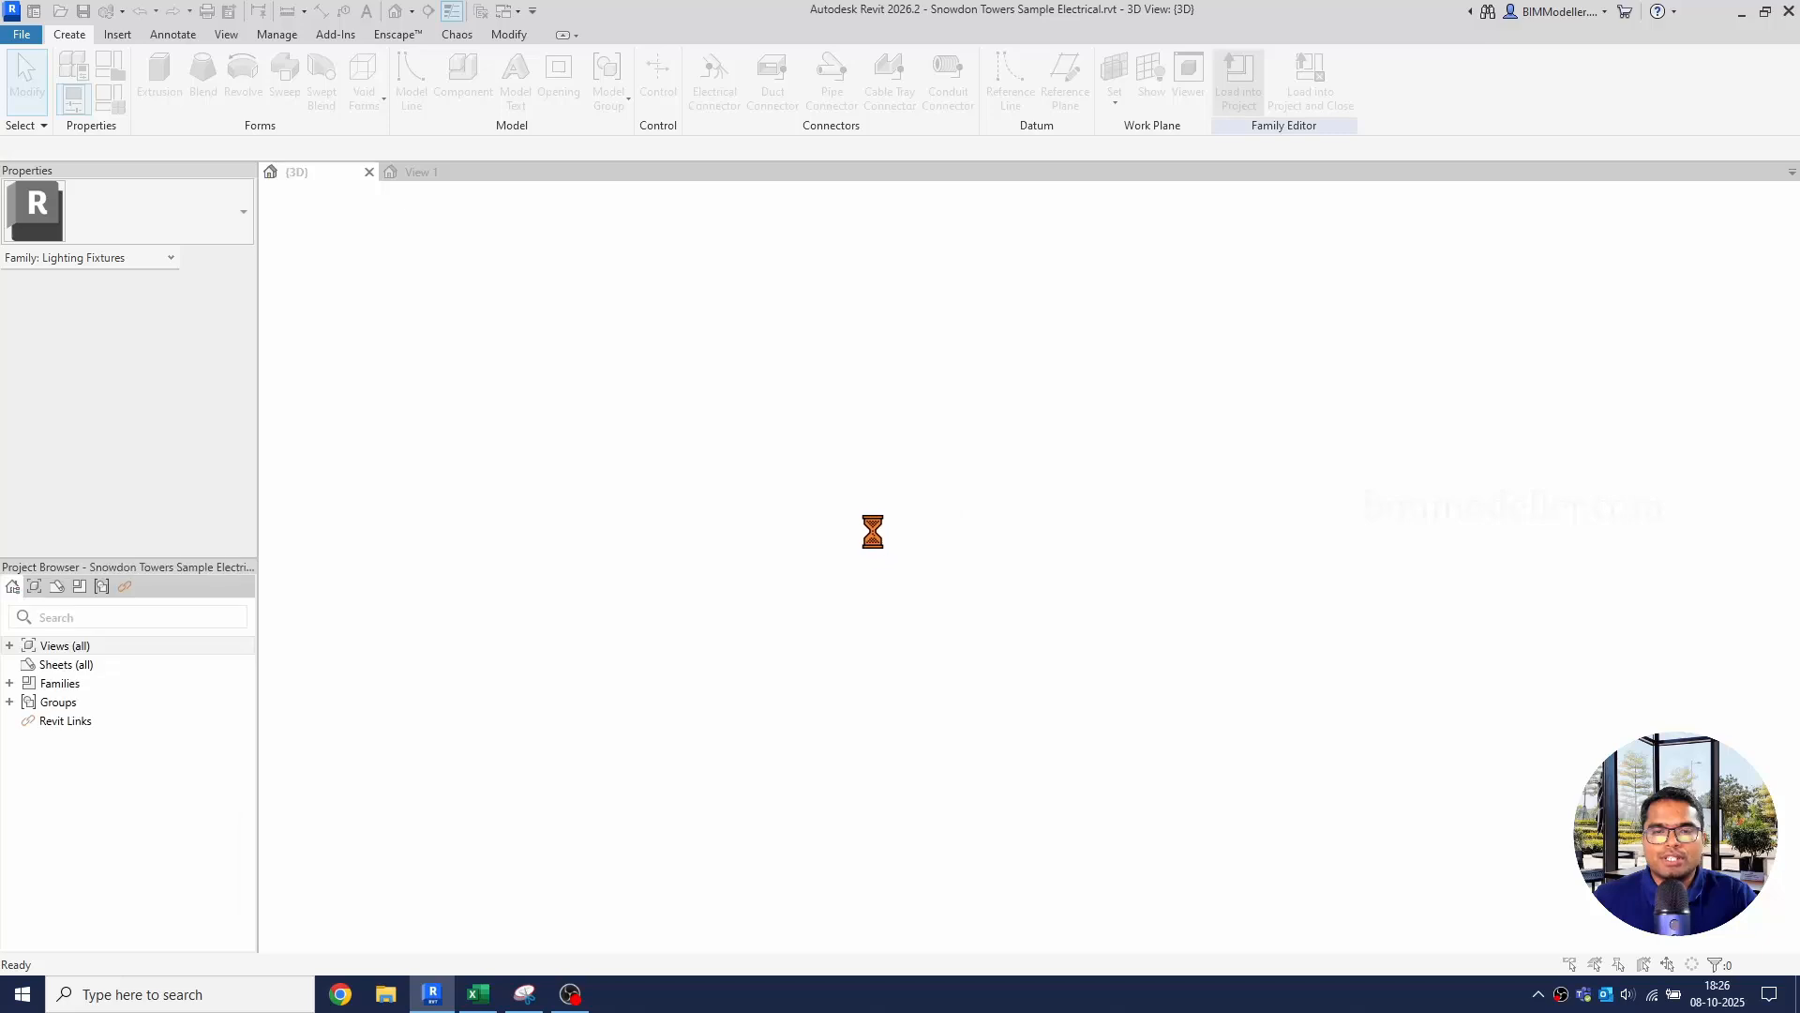
pyautogui.click(864, 490)
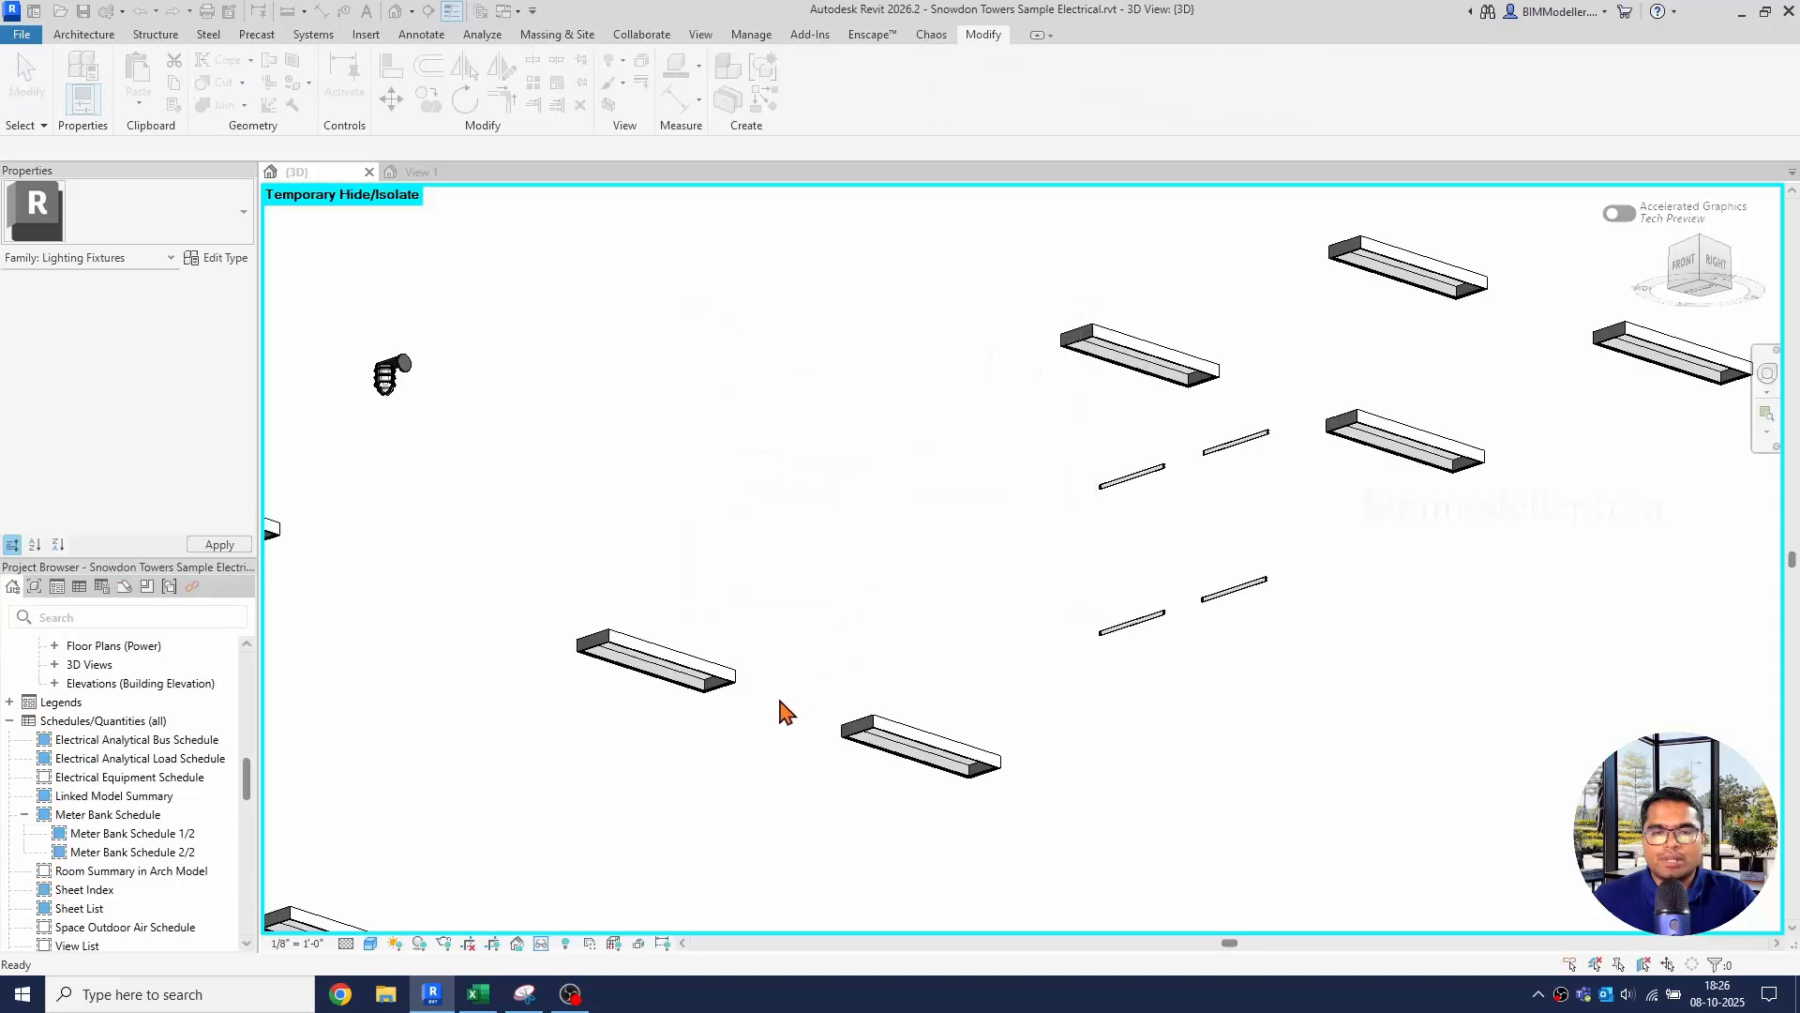
# Open the Wall Lamp - Industrial family for editing from a 100W - 120V wall lamp in the 3D view.
pyautogui.scroll(-3, 821, 636)
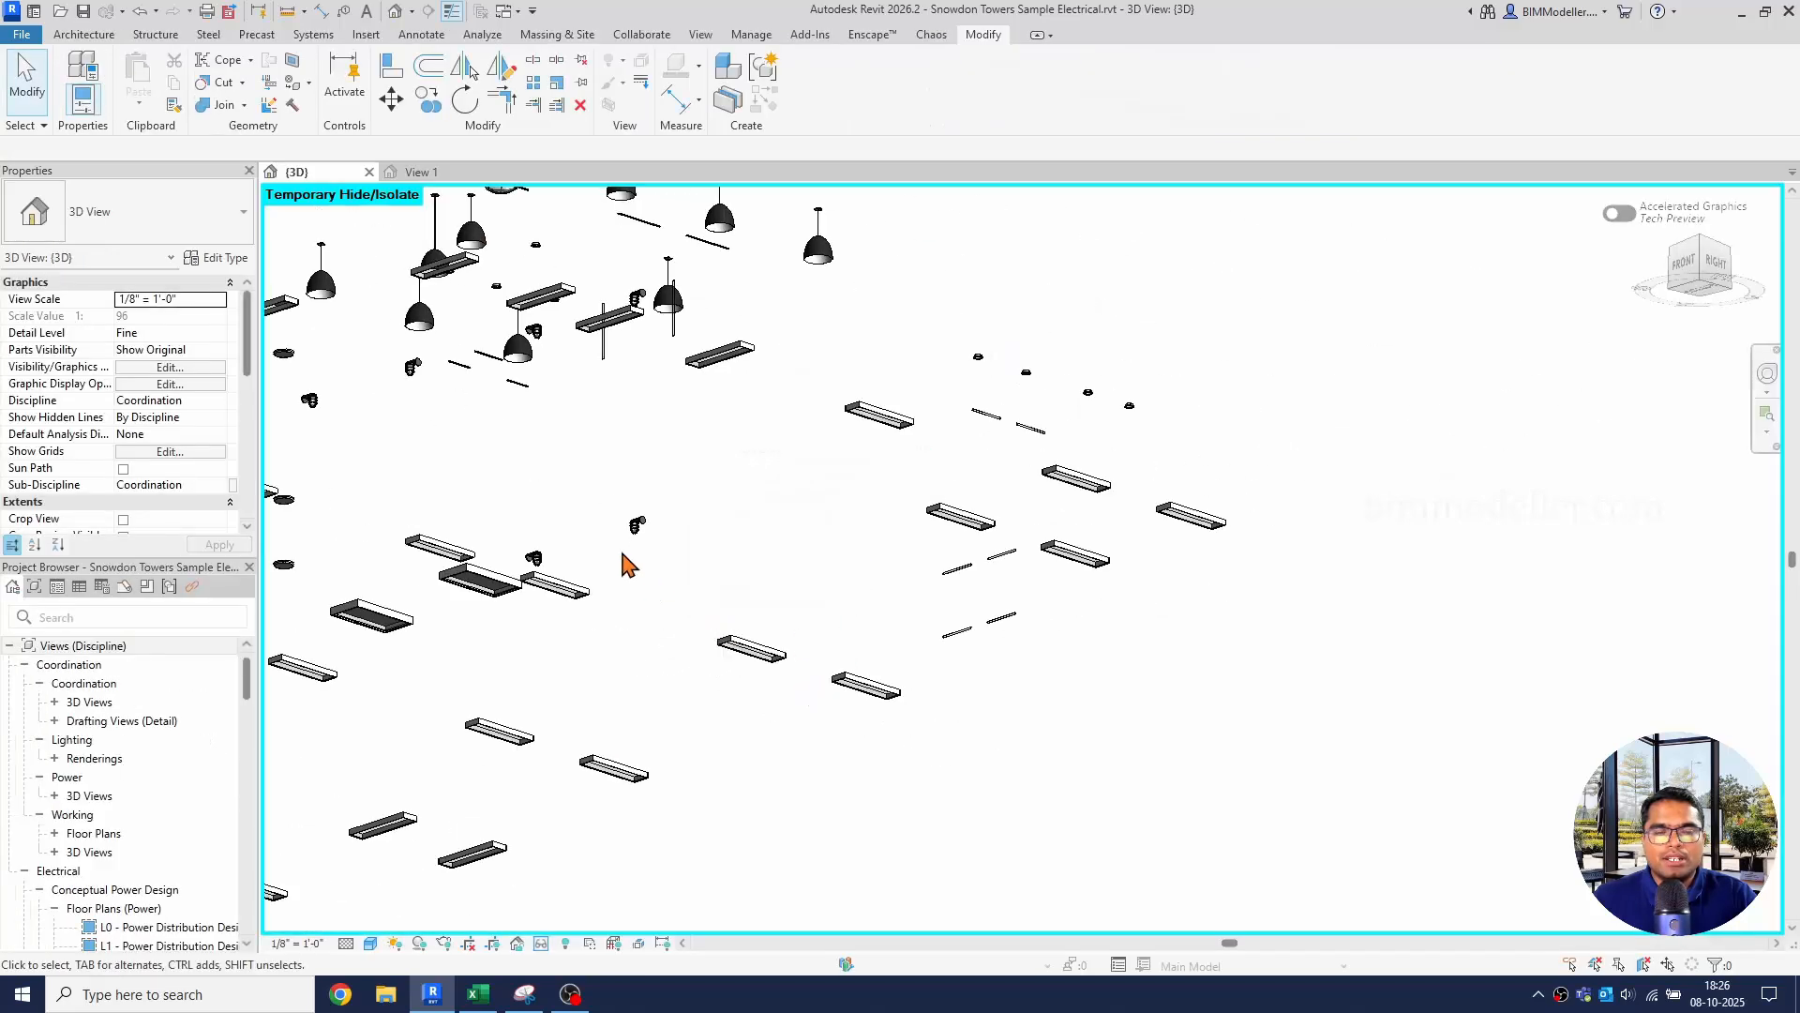
pyautogui.scroll(4, 629, 531)
pyautogui.click(660, 515)
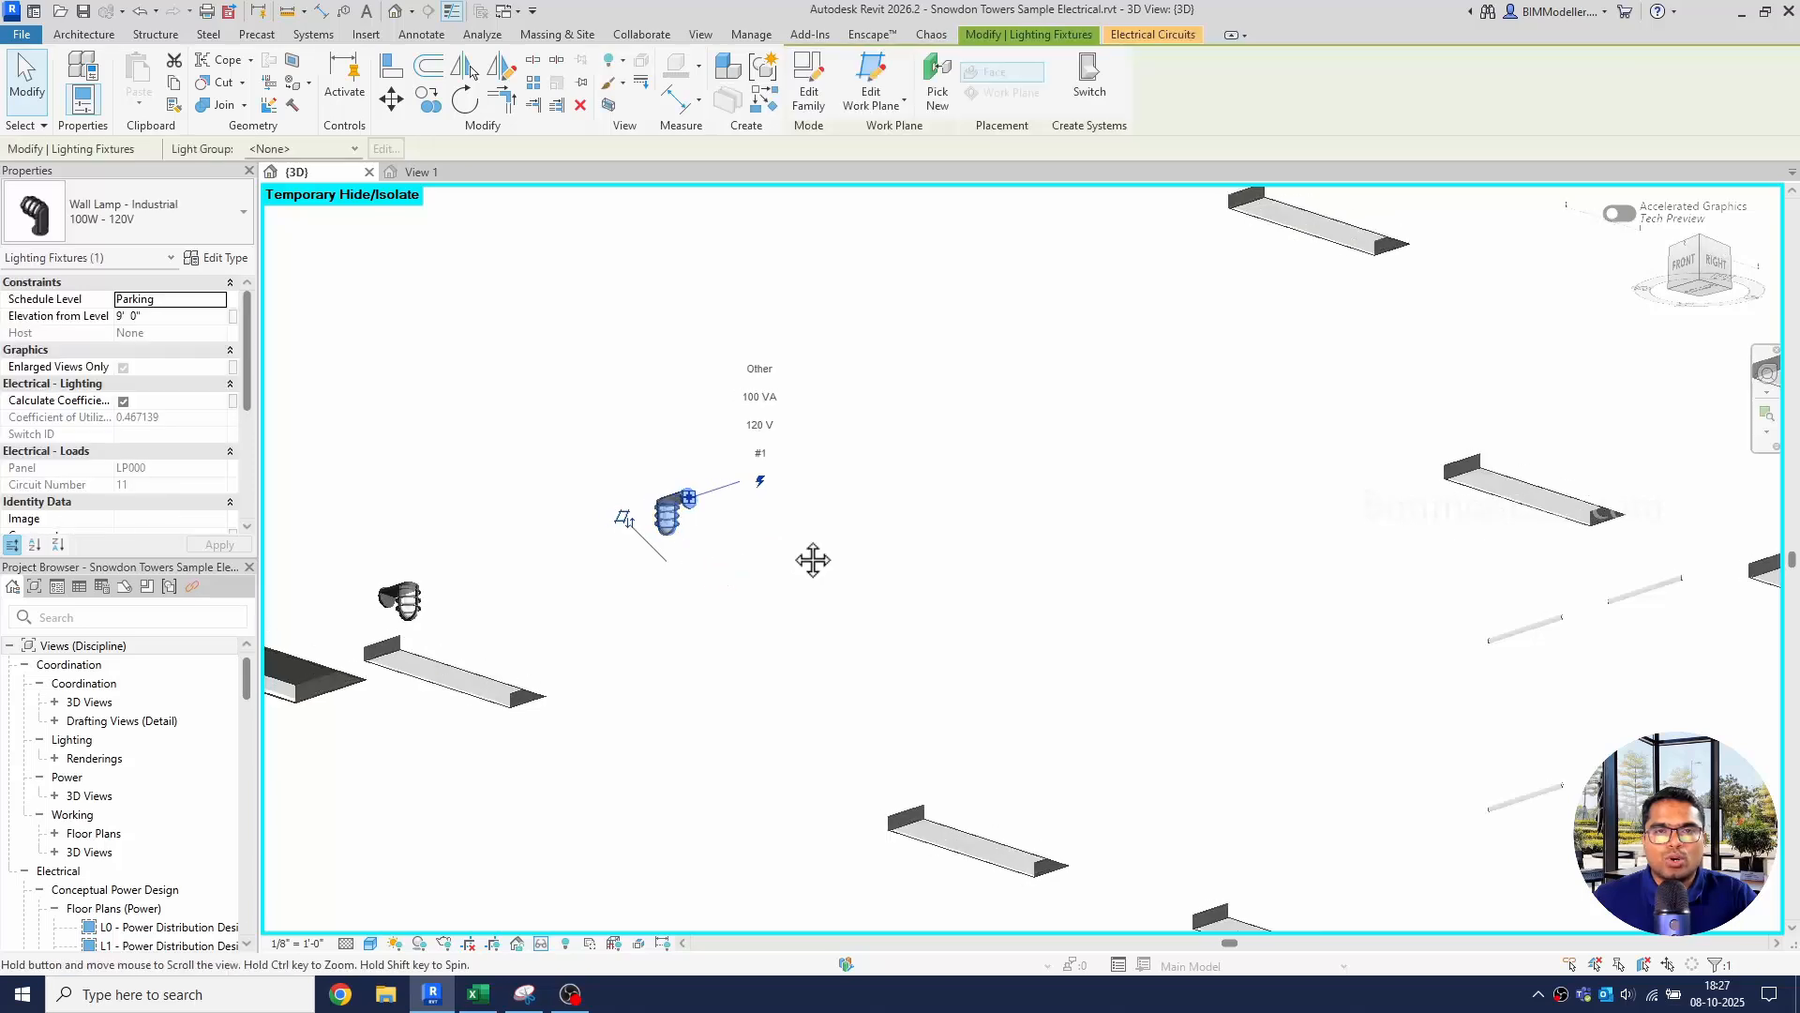
pyautogui.moveTo(774, 546); pyautogui.dragTo(868, 567, button='middle')
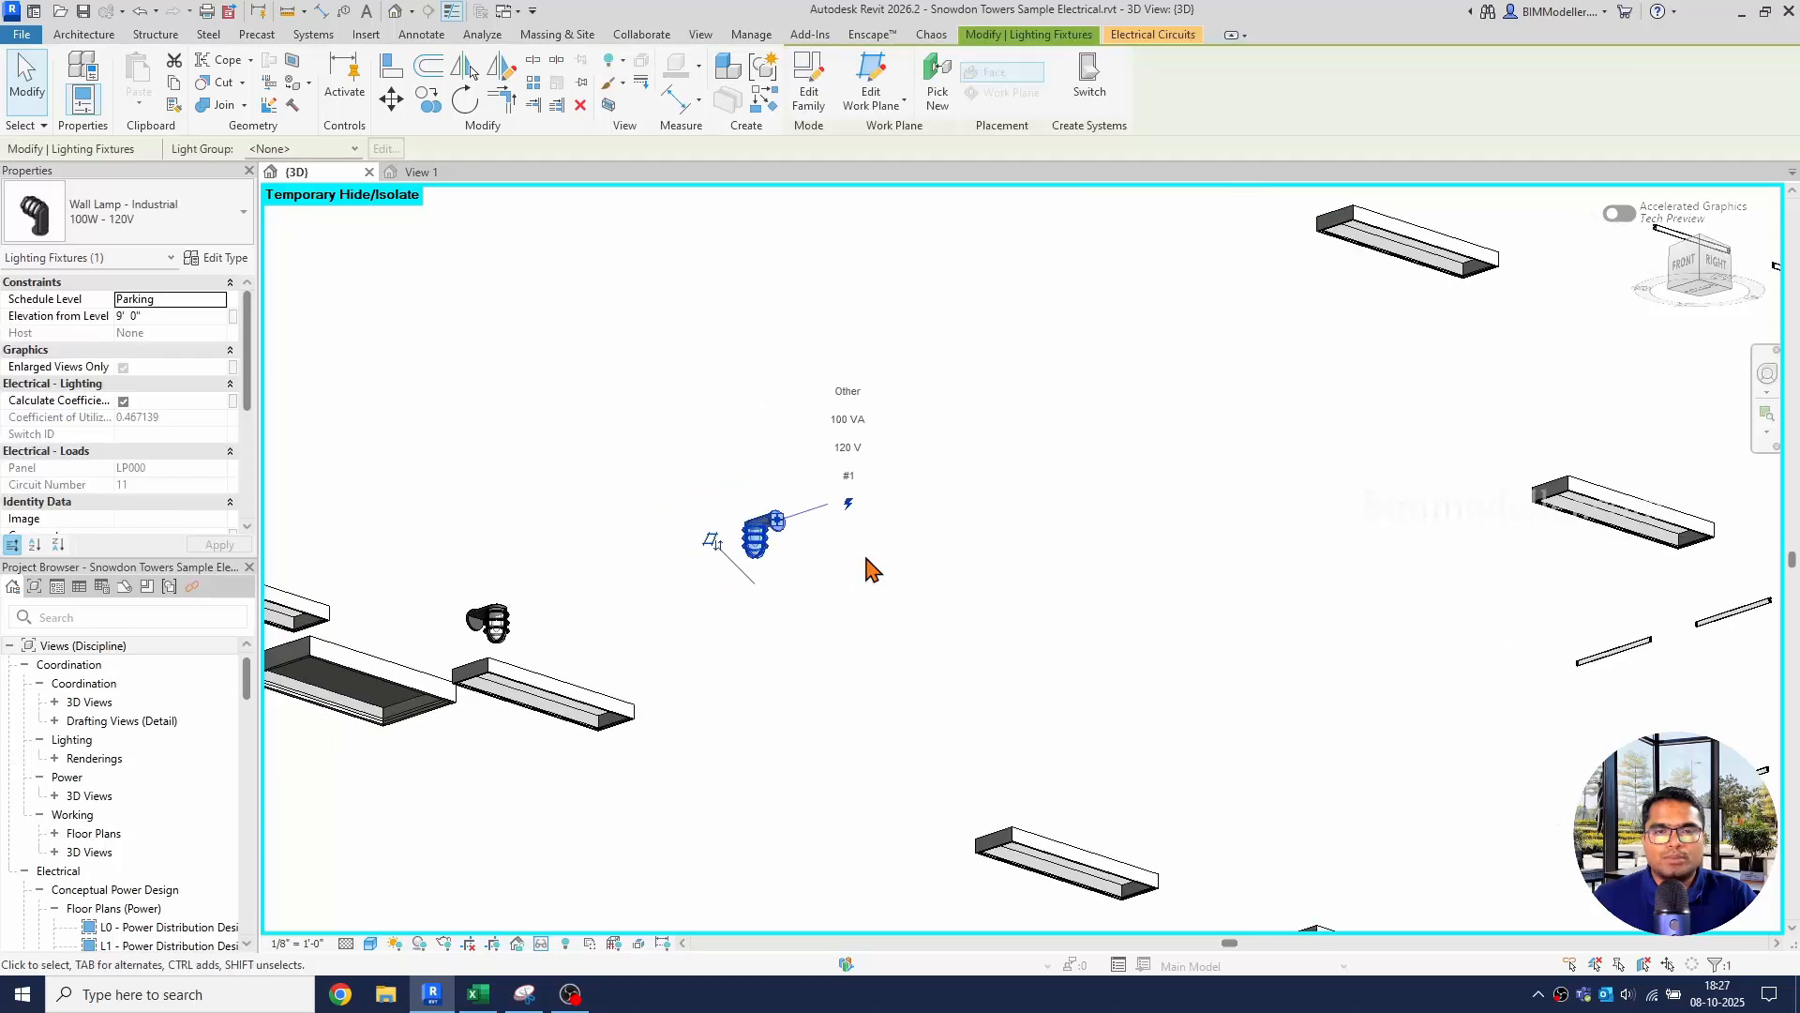
pyautogui.click(808, 80)
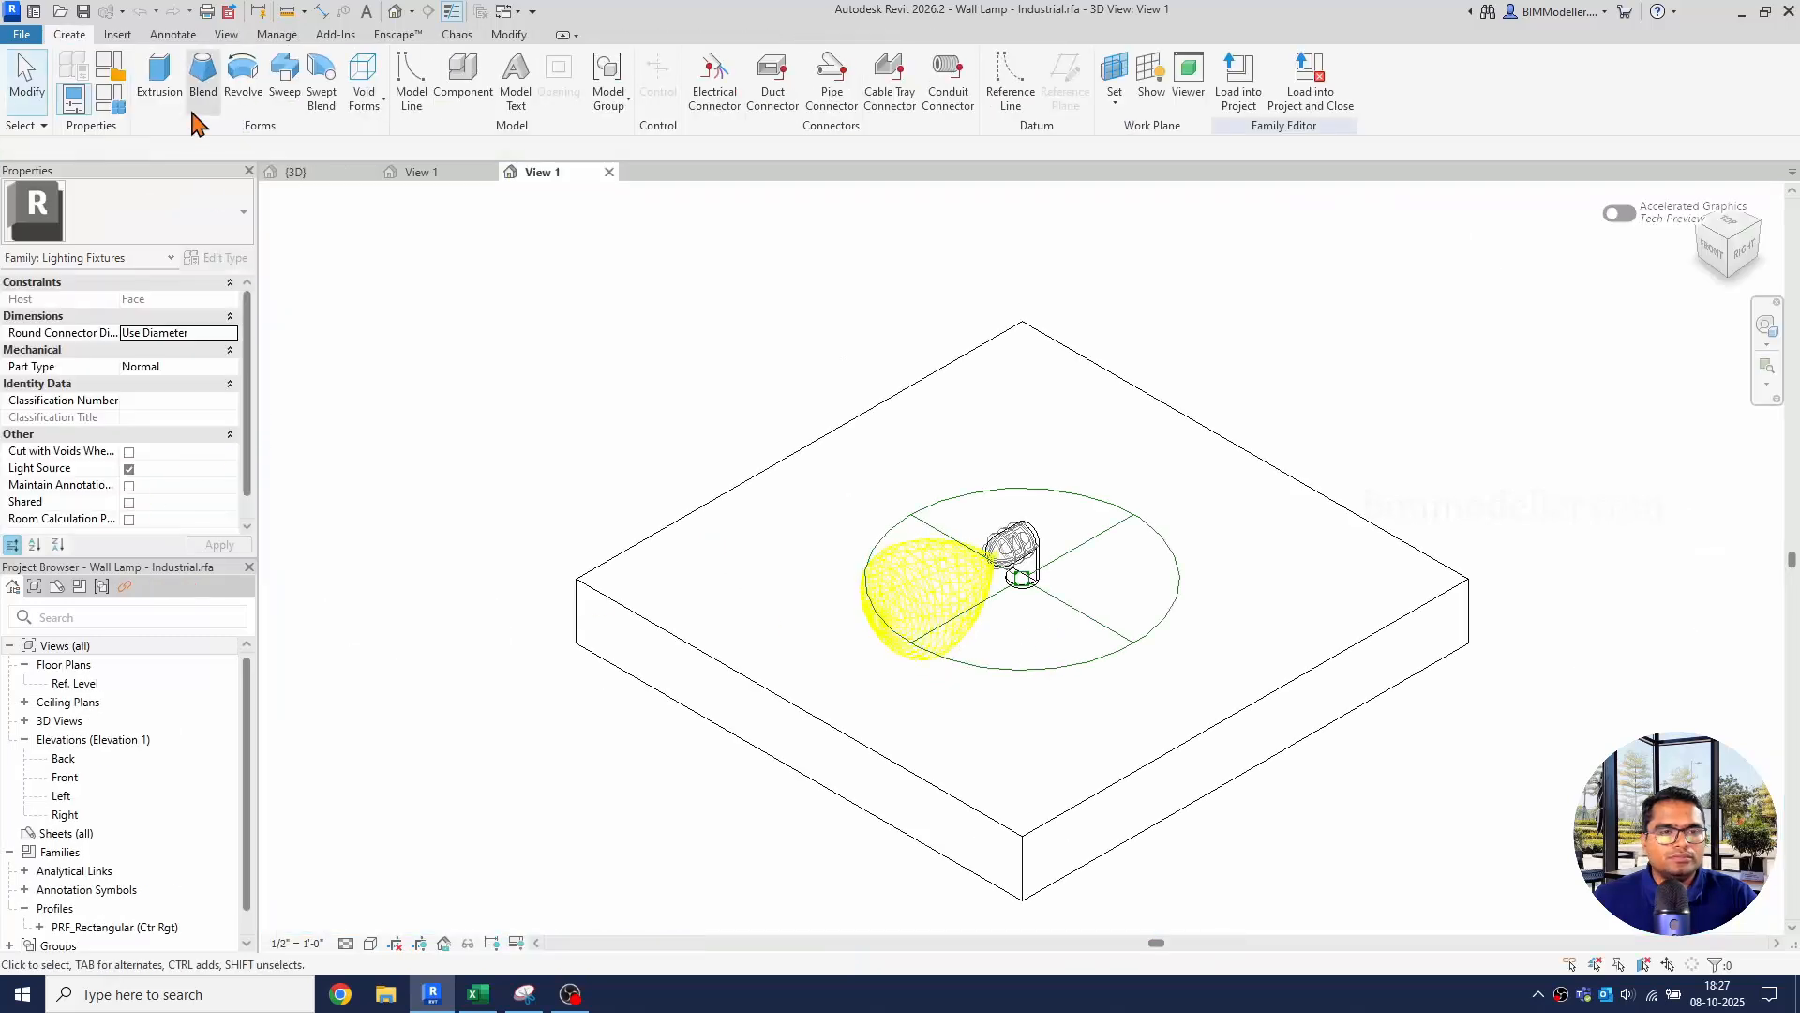
# Set the Type Image of the wall lamp family's 150W - 277V type to a picture file and load the family back into the project.
pyautogui.click(111, 96)
pyautogui.click(562, 618)
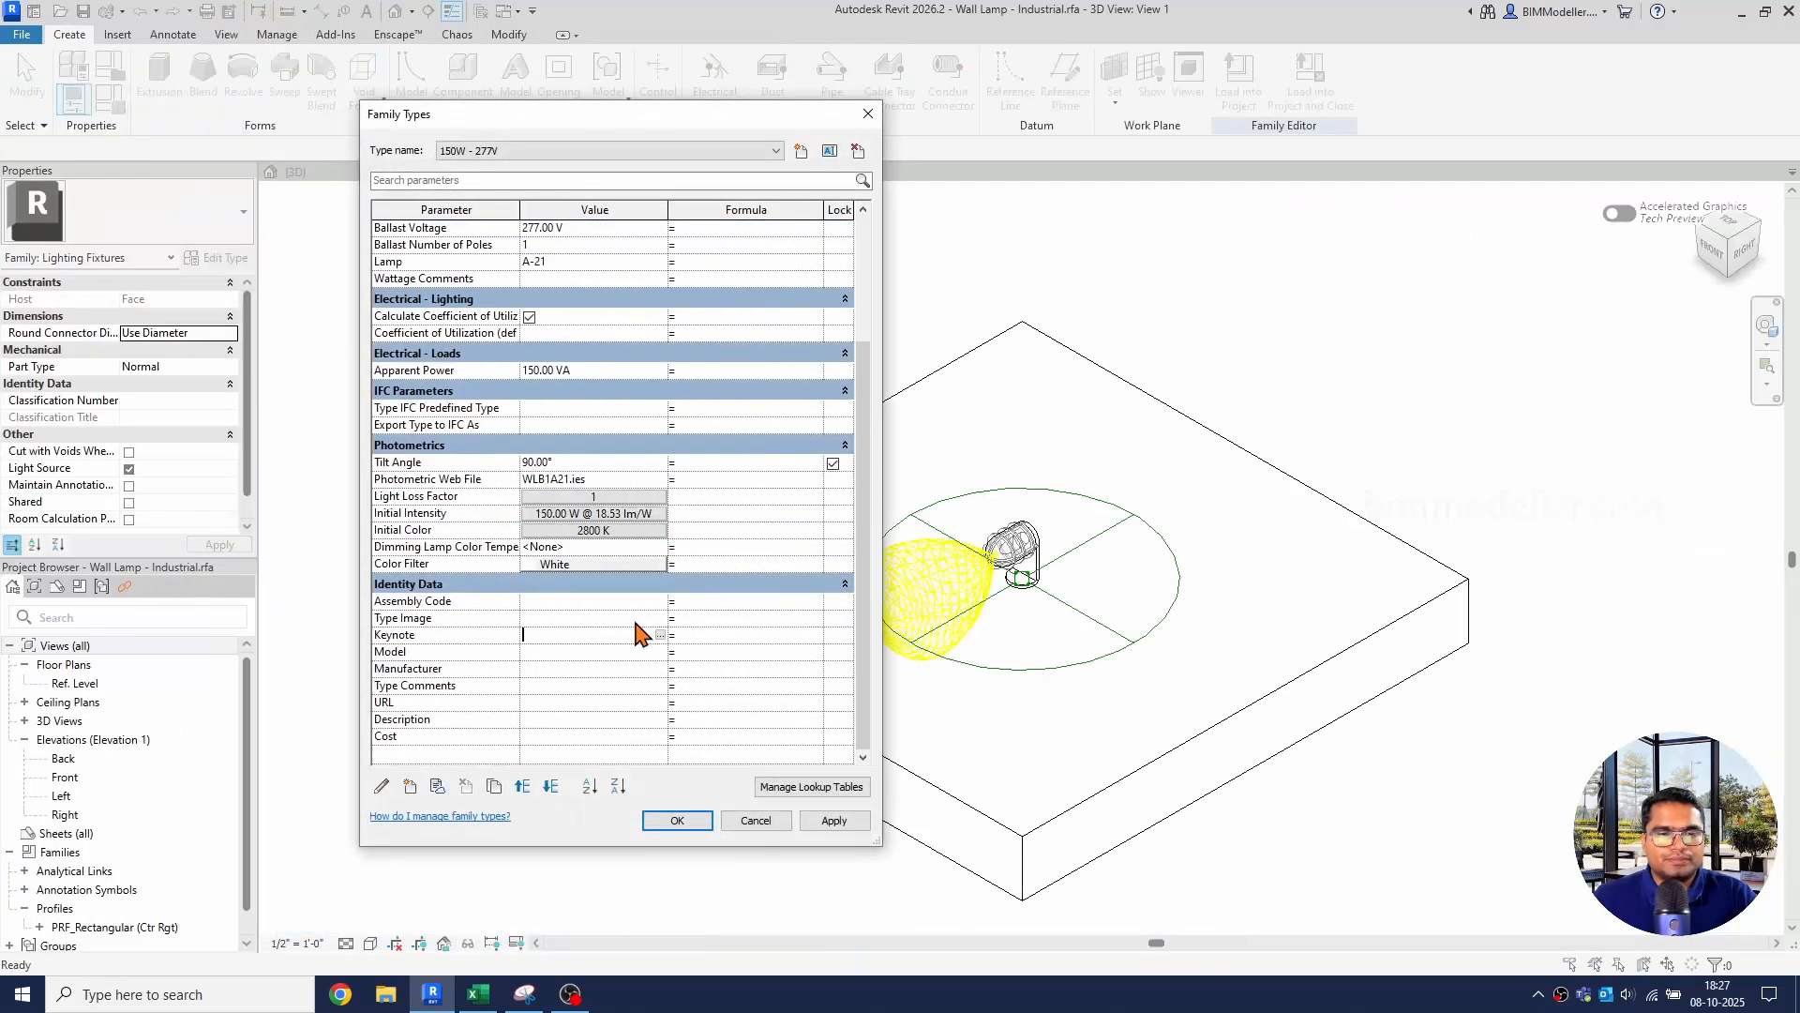
pyautogui.click(659, 618)
pyautogui.click(389, 696)
pyautogui.doubleClick(689, 420)
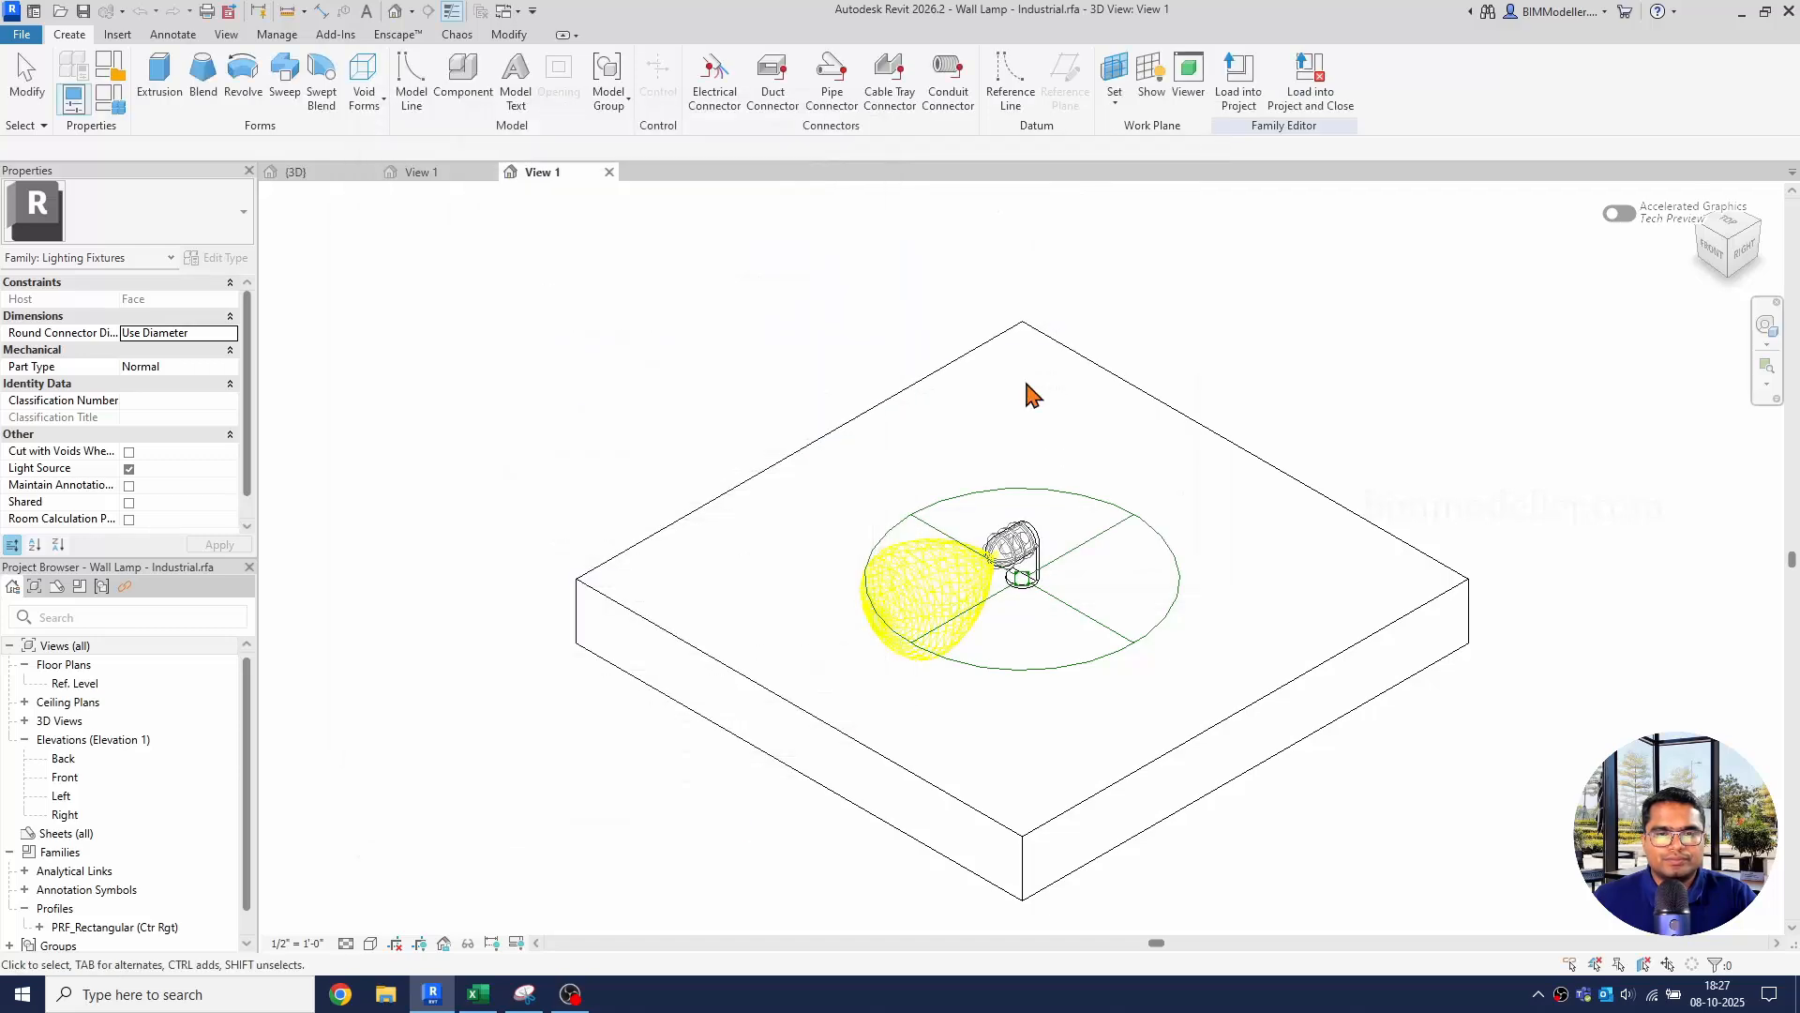
pyautogui.click(1239, 80)
pyautogui.click(853, 631)
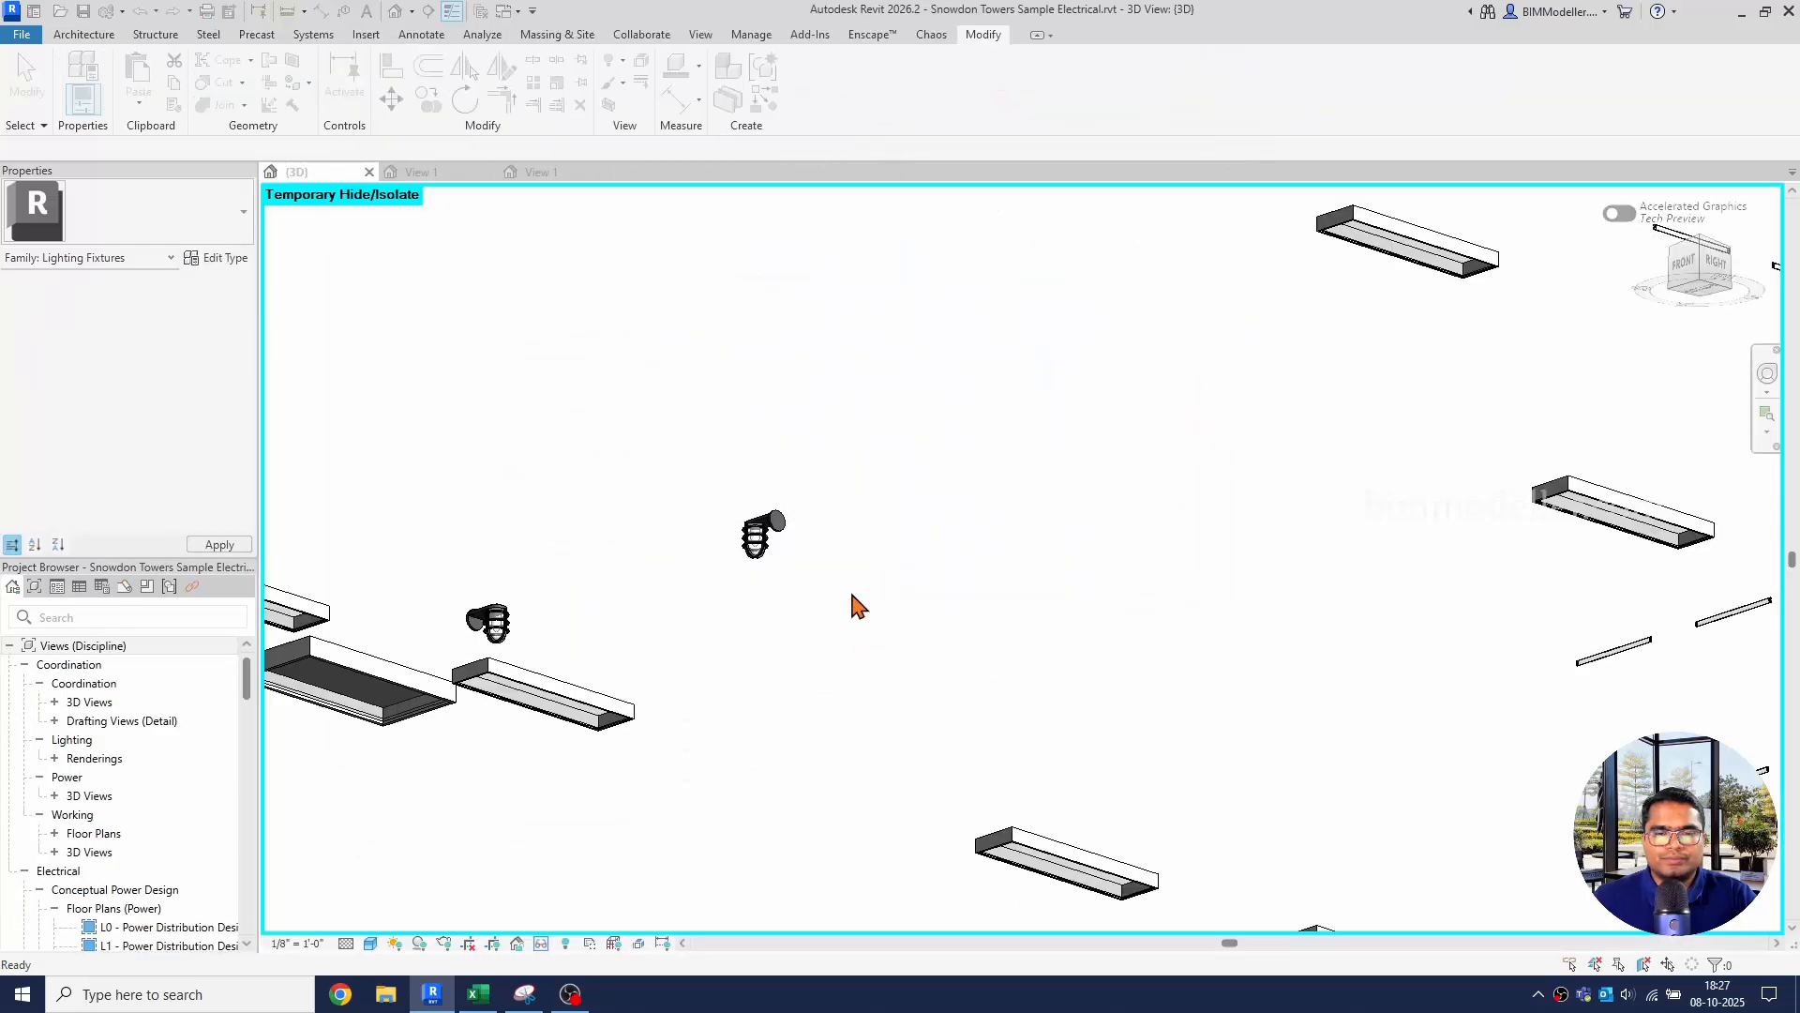
# Open the Pendant-Dome family for editing from an 18" D x 15" H pendant light in the 3D view.
pyautogui.click(827, 91)
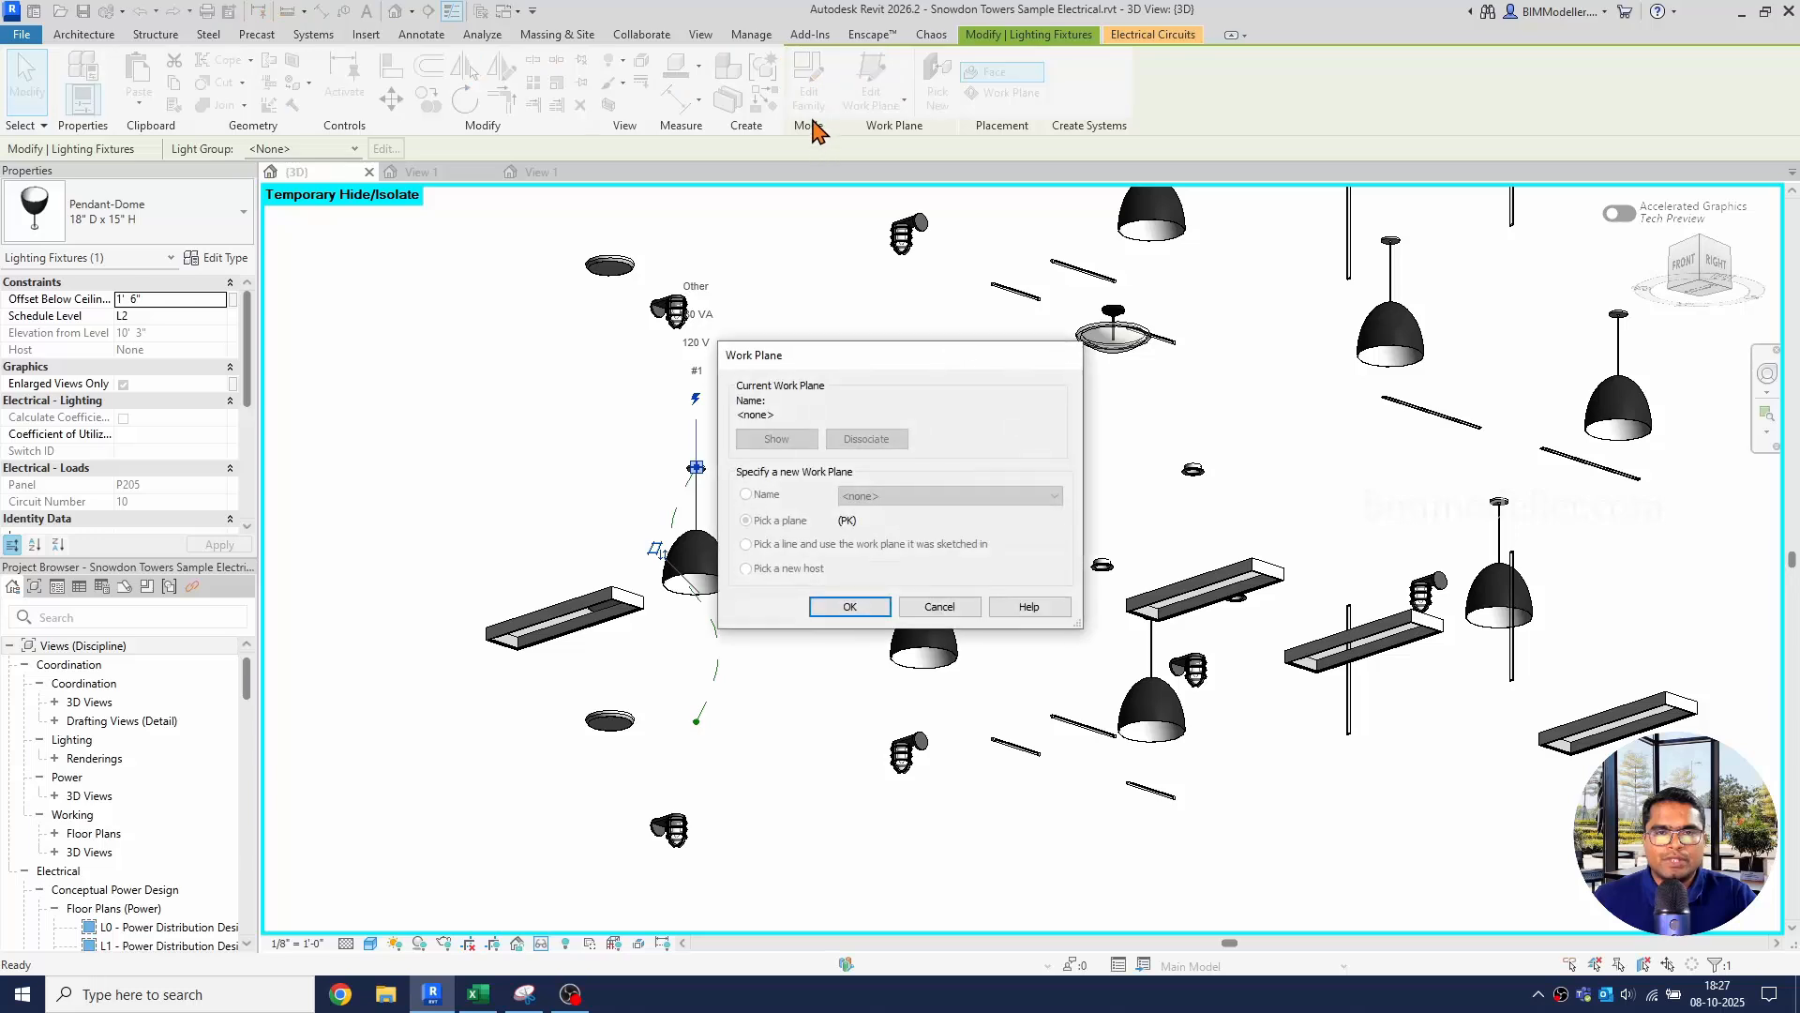
pyautogui.press('Escape')
pyautogui.press('Escape')
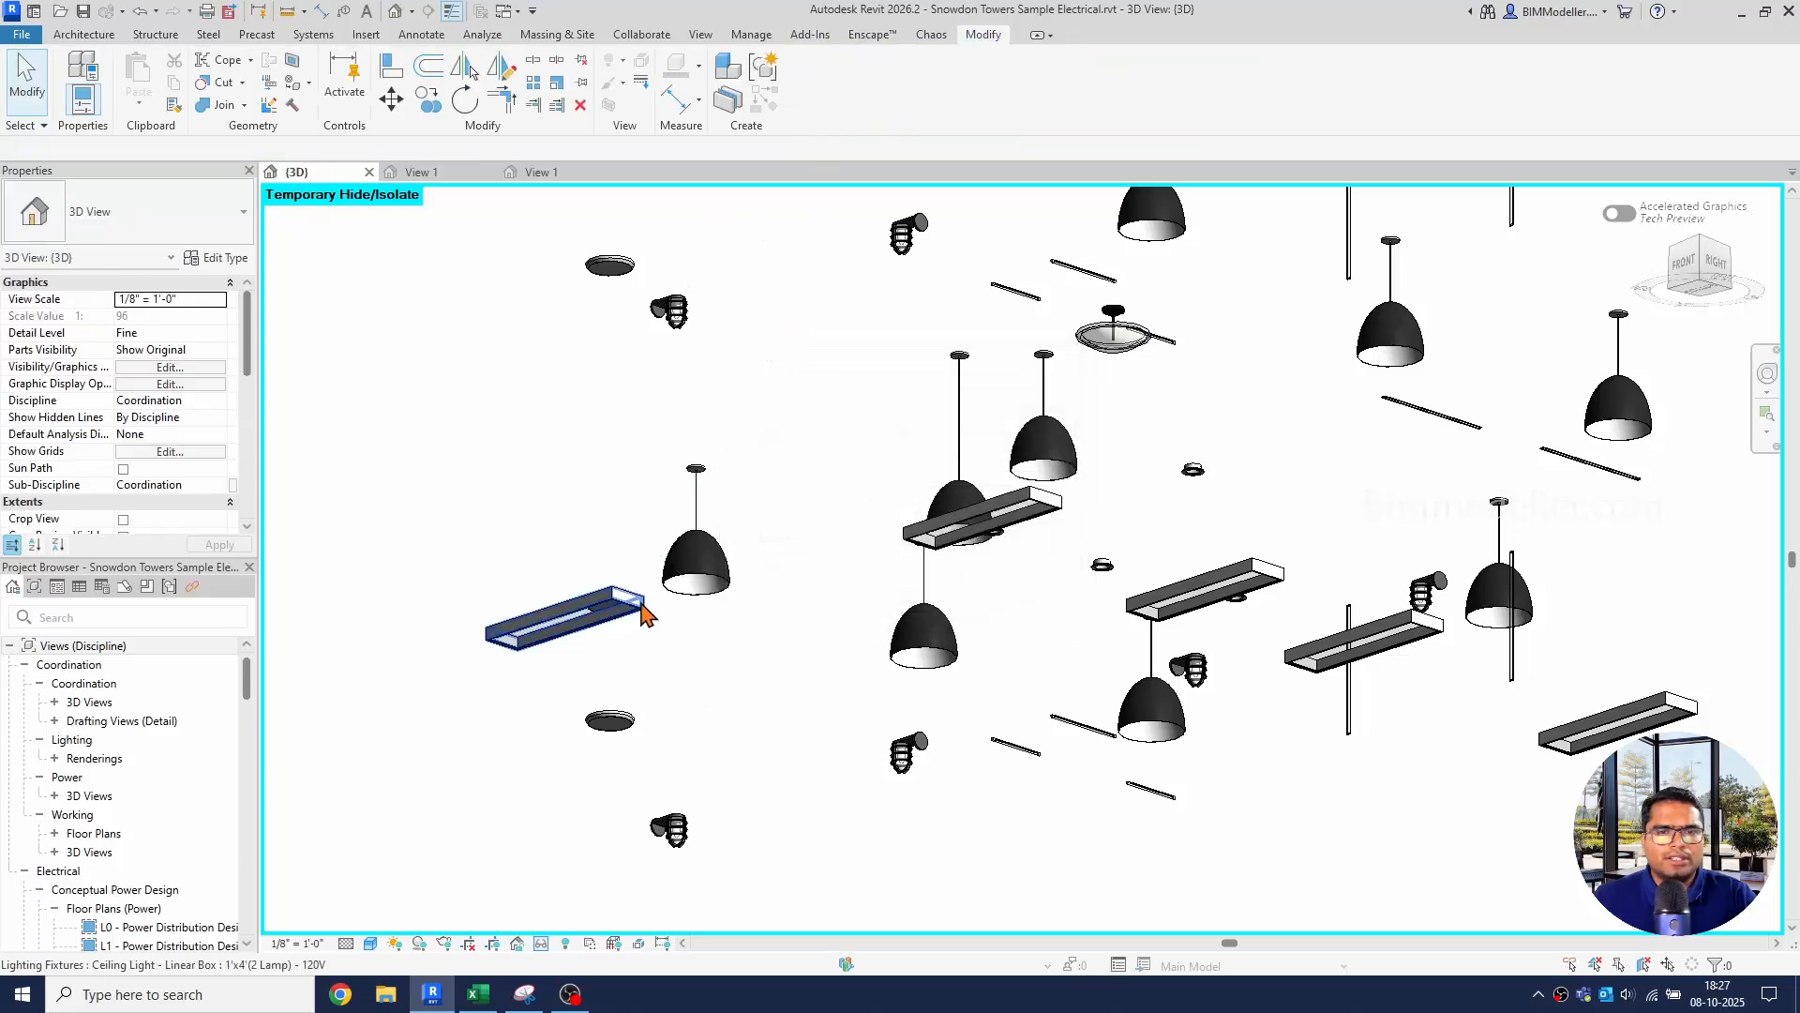
pyautogui.click(693, 570)
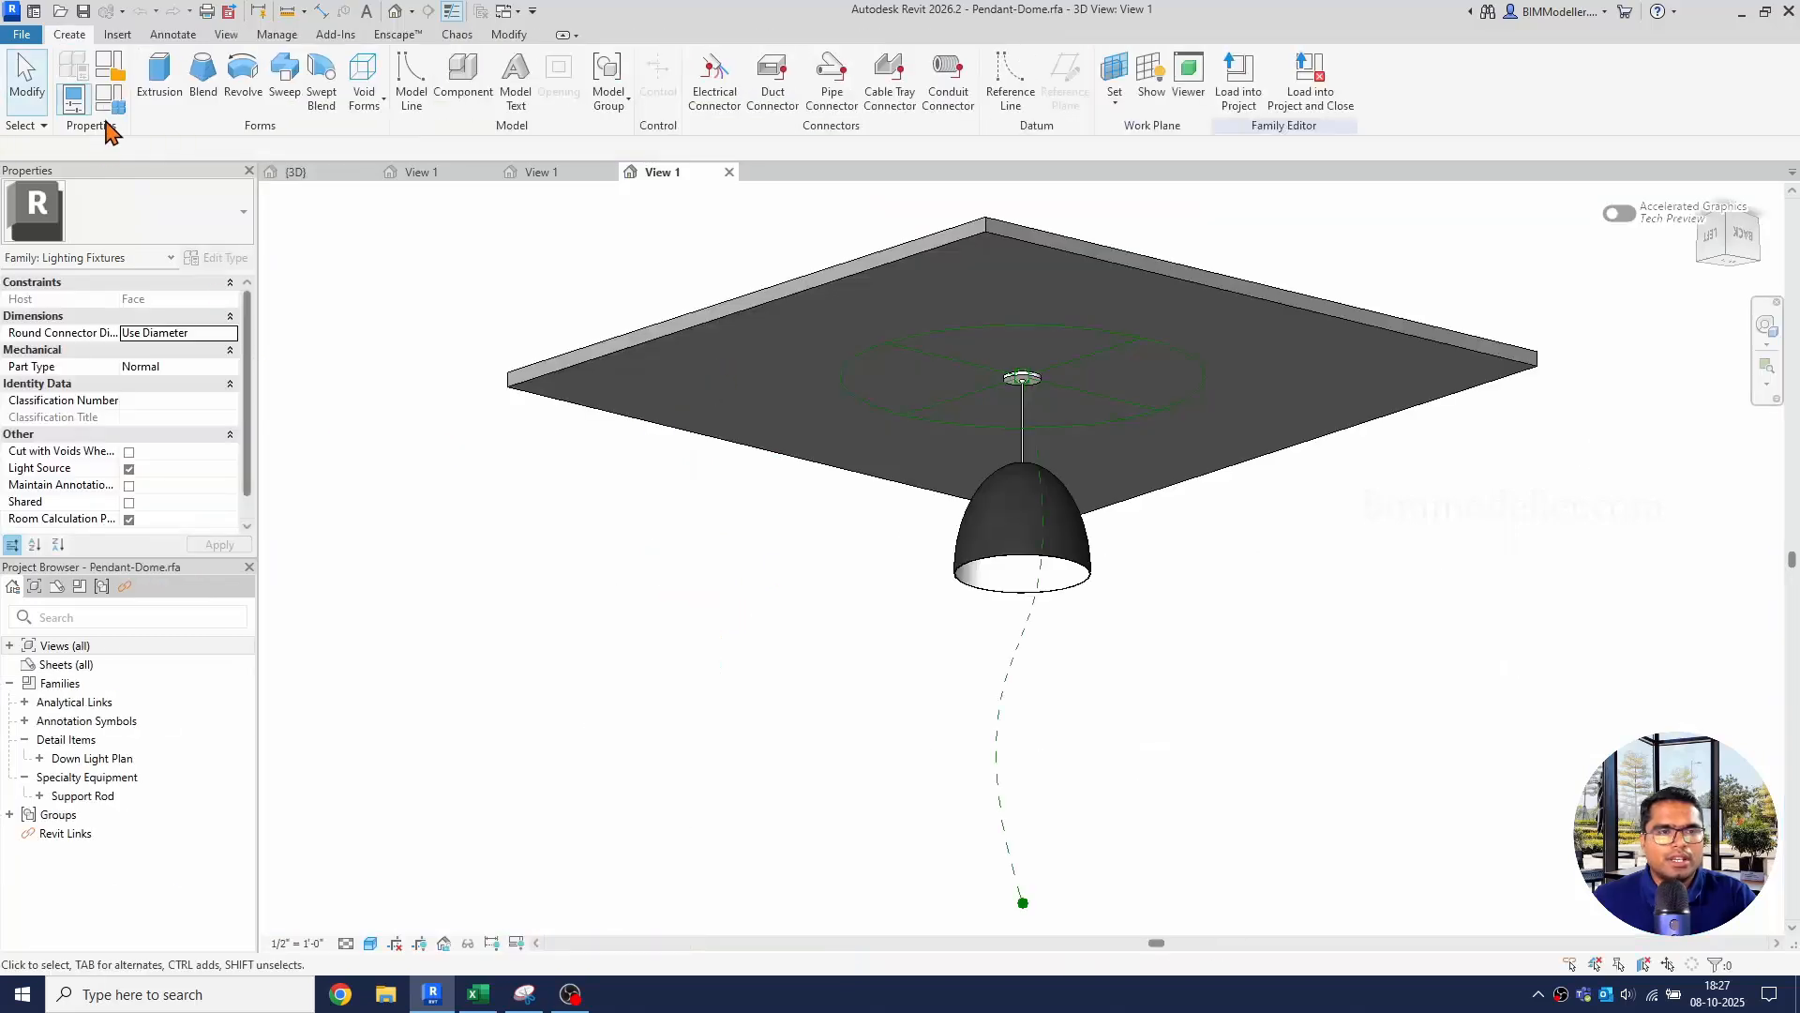
# Set the Type Image of the Pendant-Dome family's 18" D x 15" H type to Light 3.PNG from the Images folder.
pyautogui.click(109, 99)
pyautogui.scroll(-10, 703, 510)
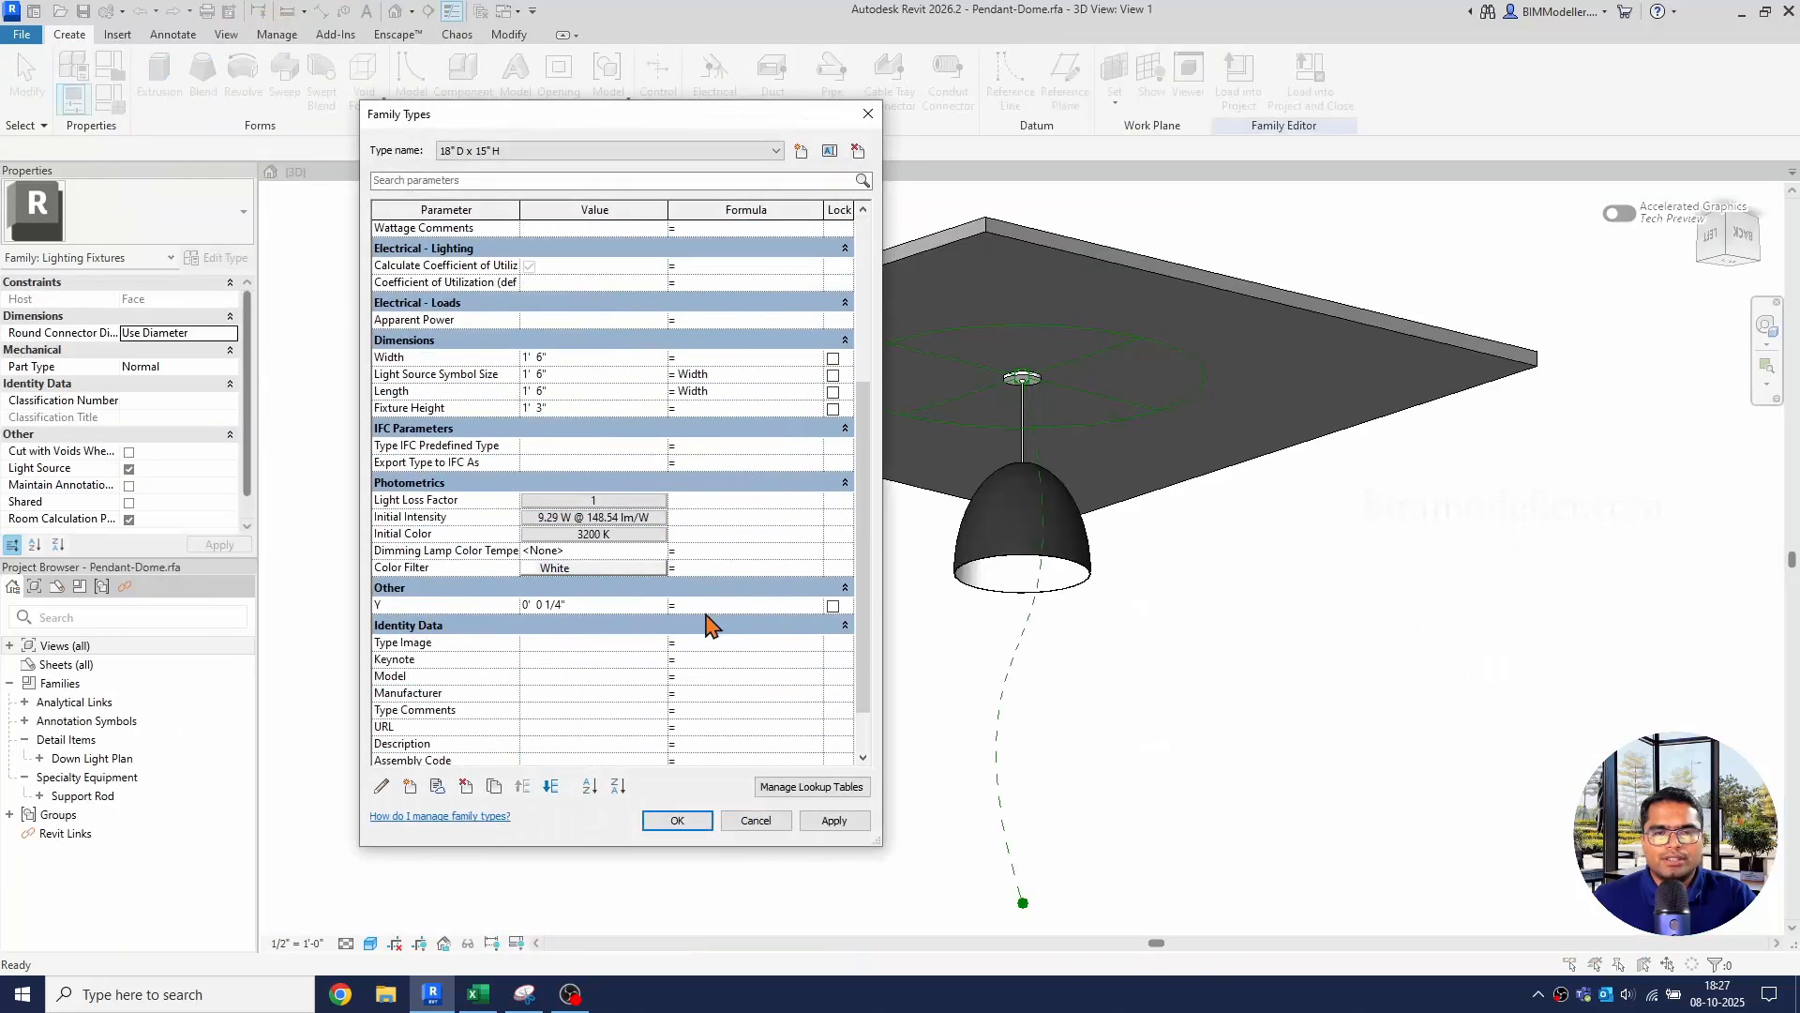
pyautogui.click(660, 589)
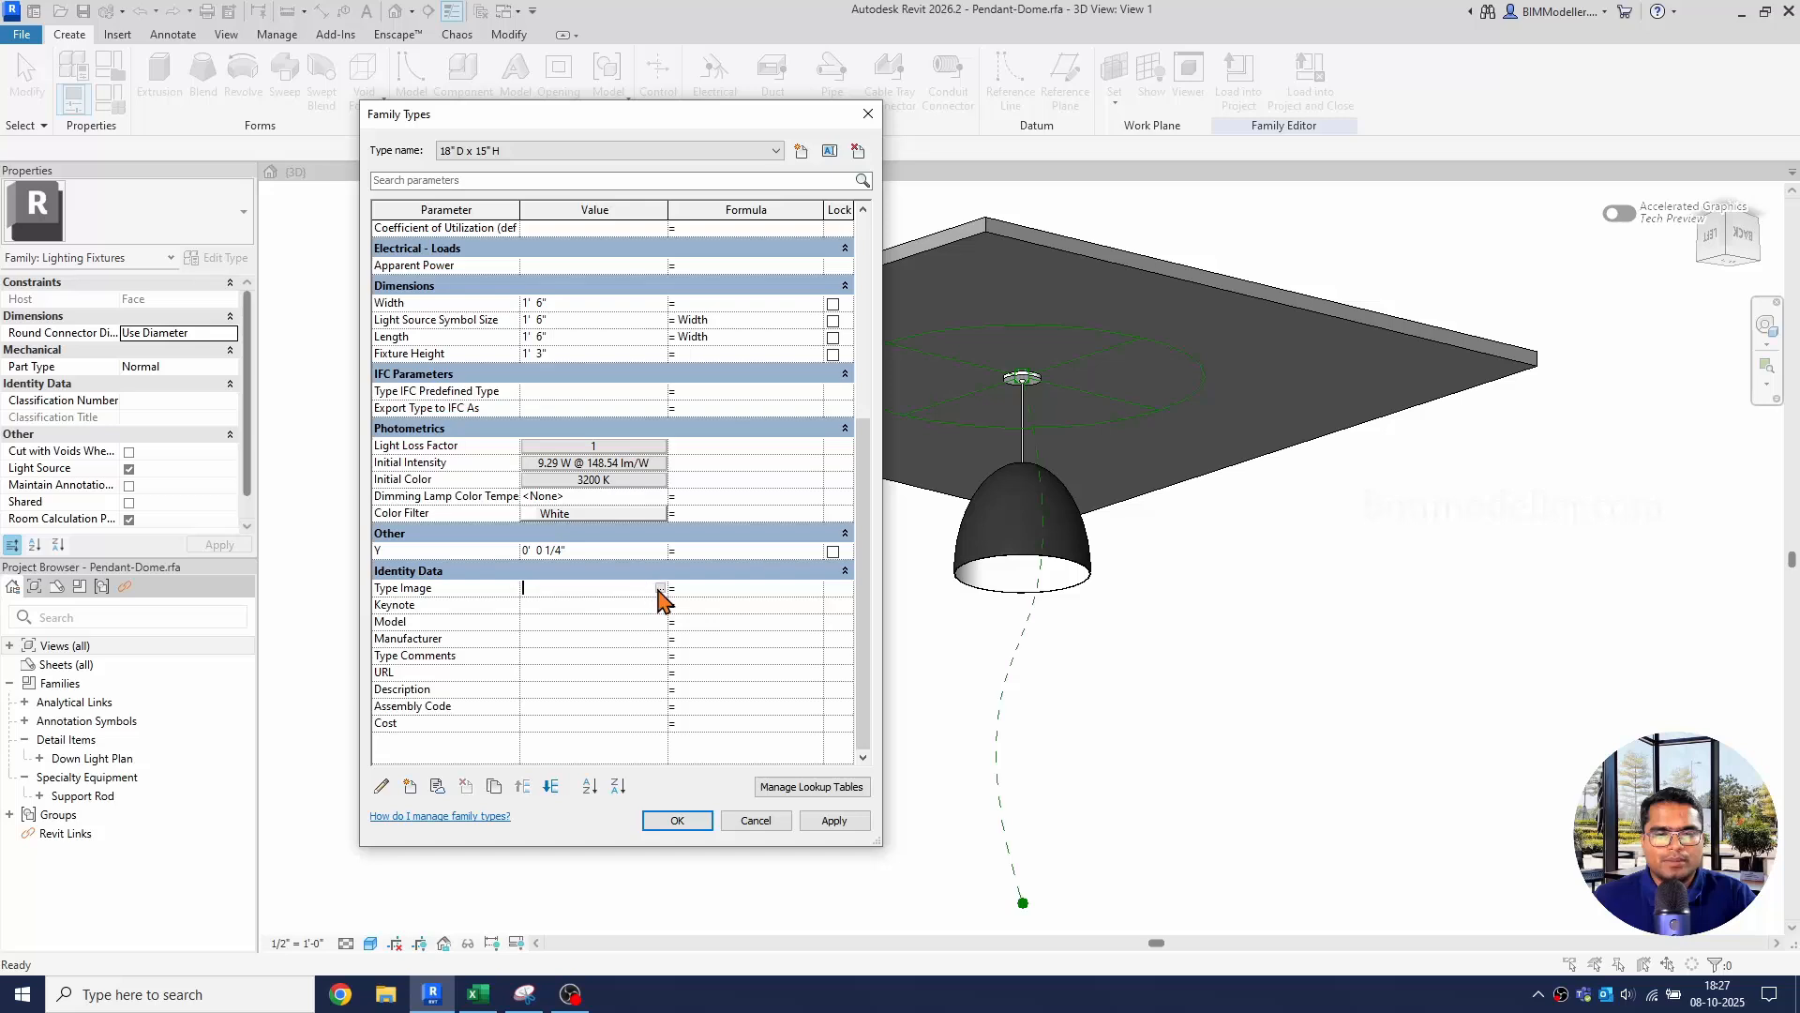
pyautogui.click(663, 589)
pyautogui.click(415, 697)
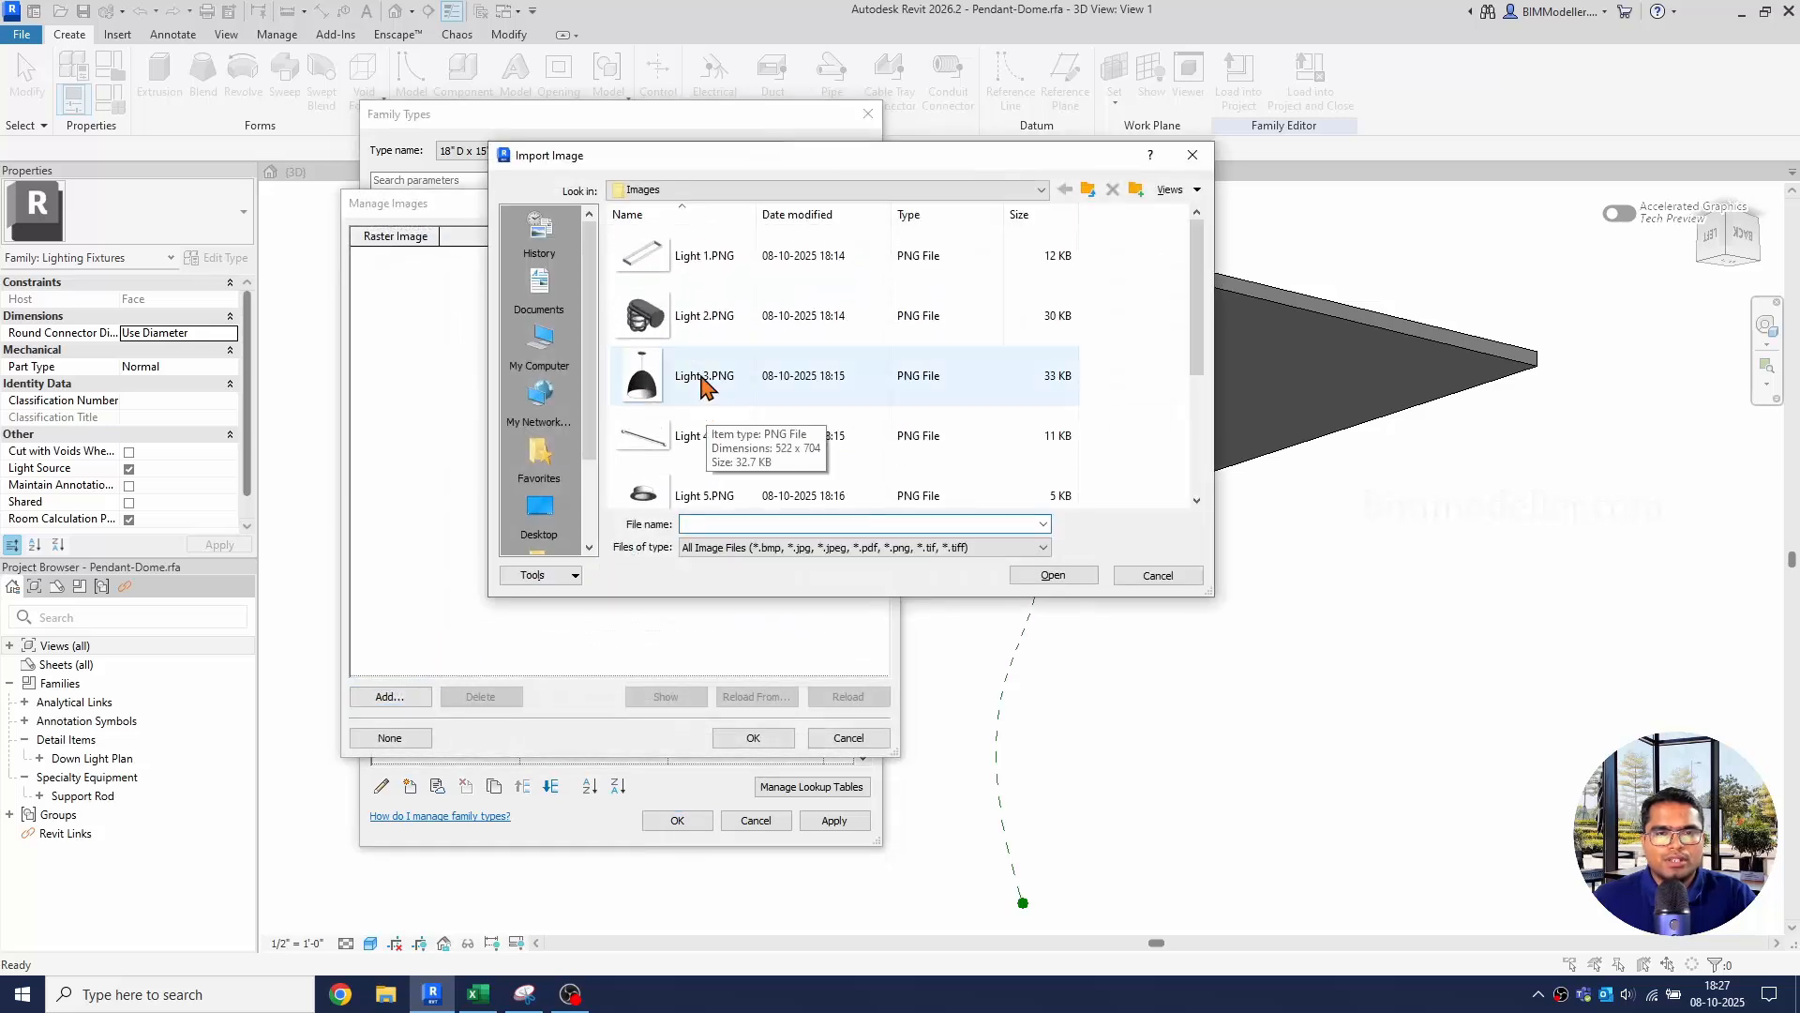
pyautogui.doubleClick(715, 403)
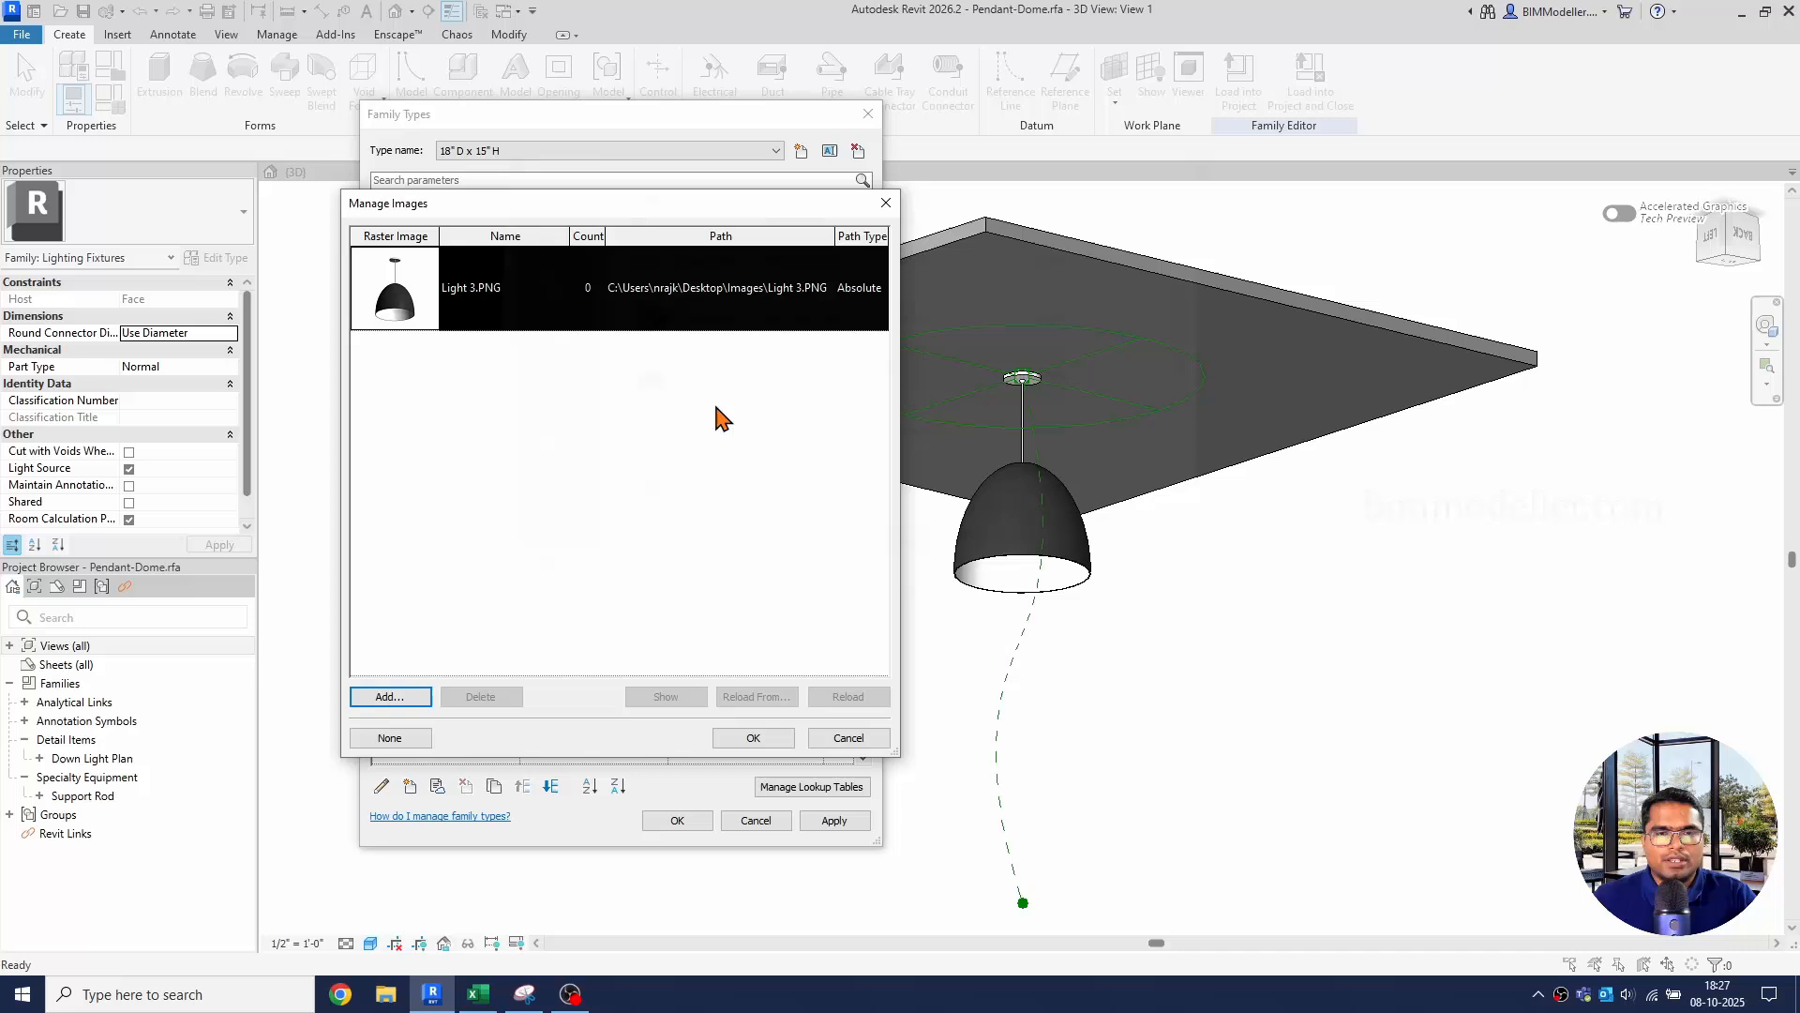
pyautogui.click(746, 738)
pyautogui.click(677, 821)
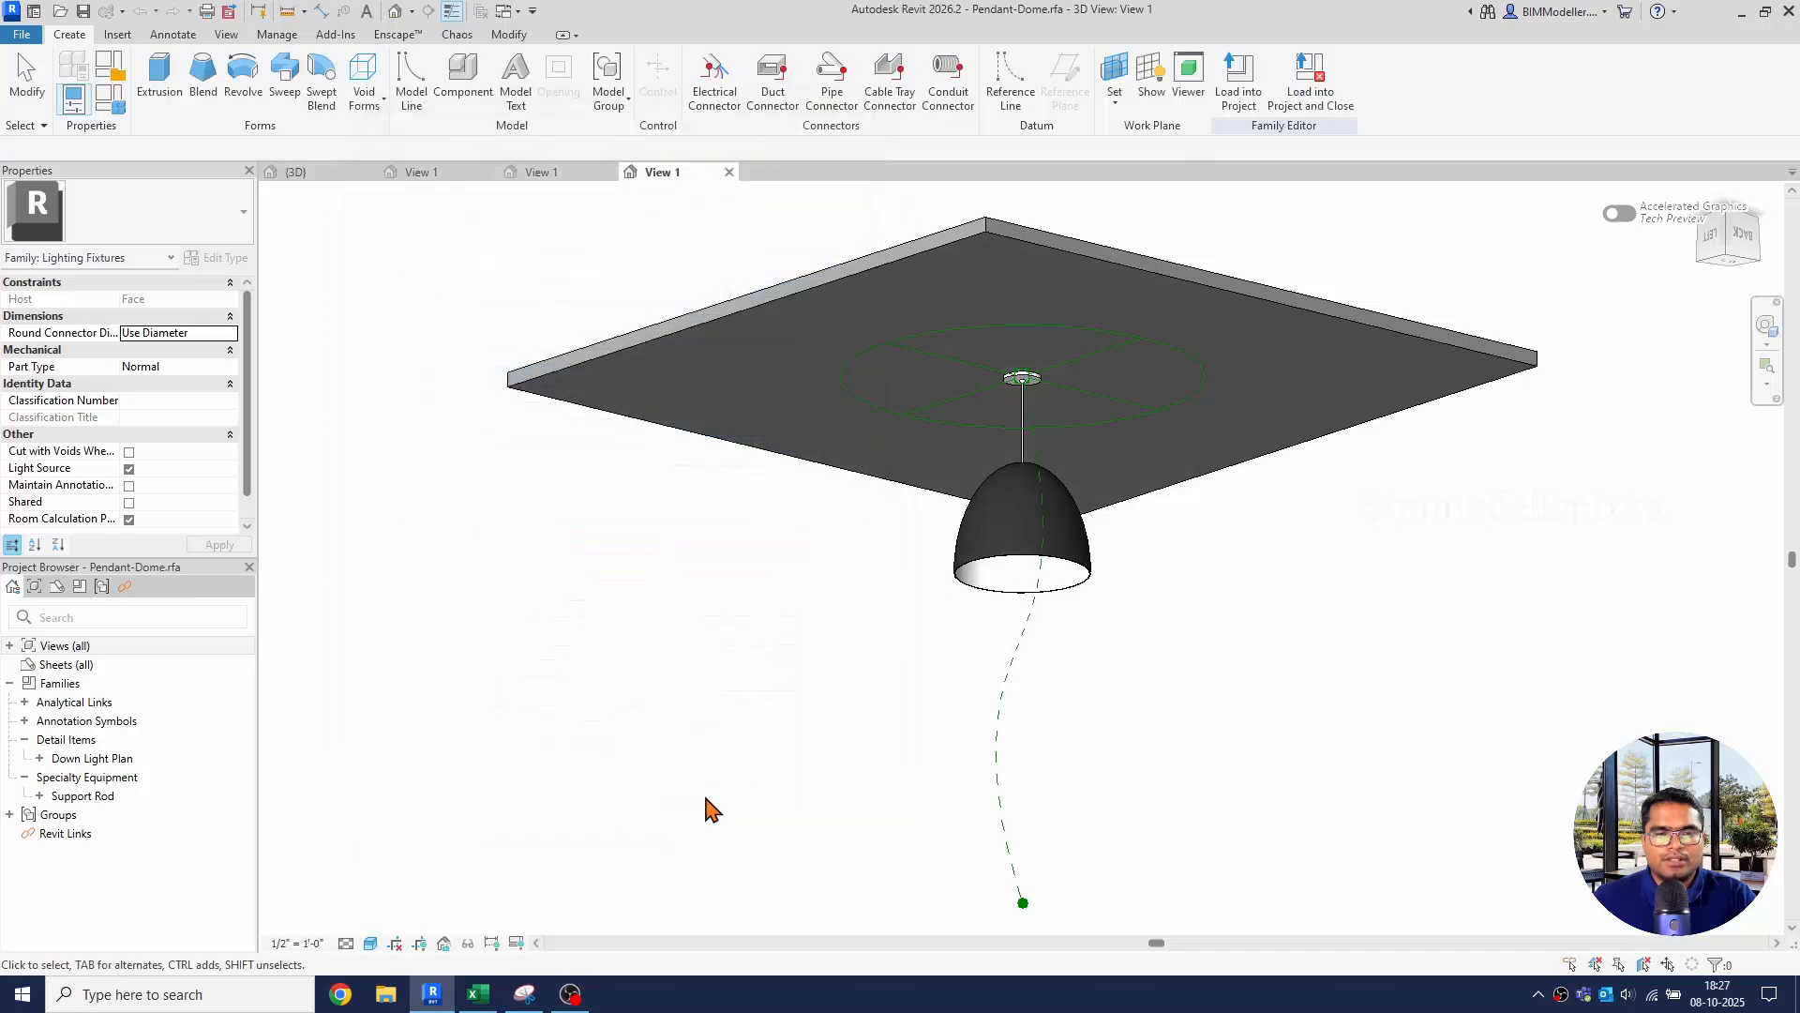
# Load the edited Pendant-Dome family into the Snowdon Towers project and close it without saving the family file.
pyautogui.click(1310, 77)
pyautogui.click(850, 636)
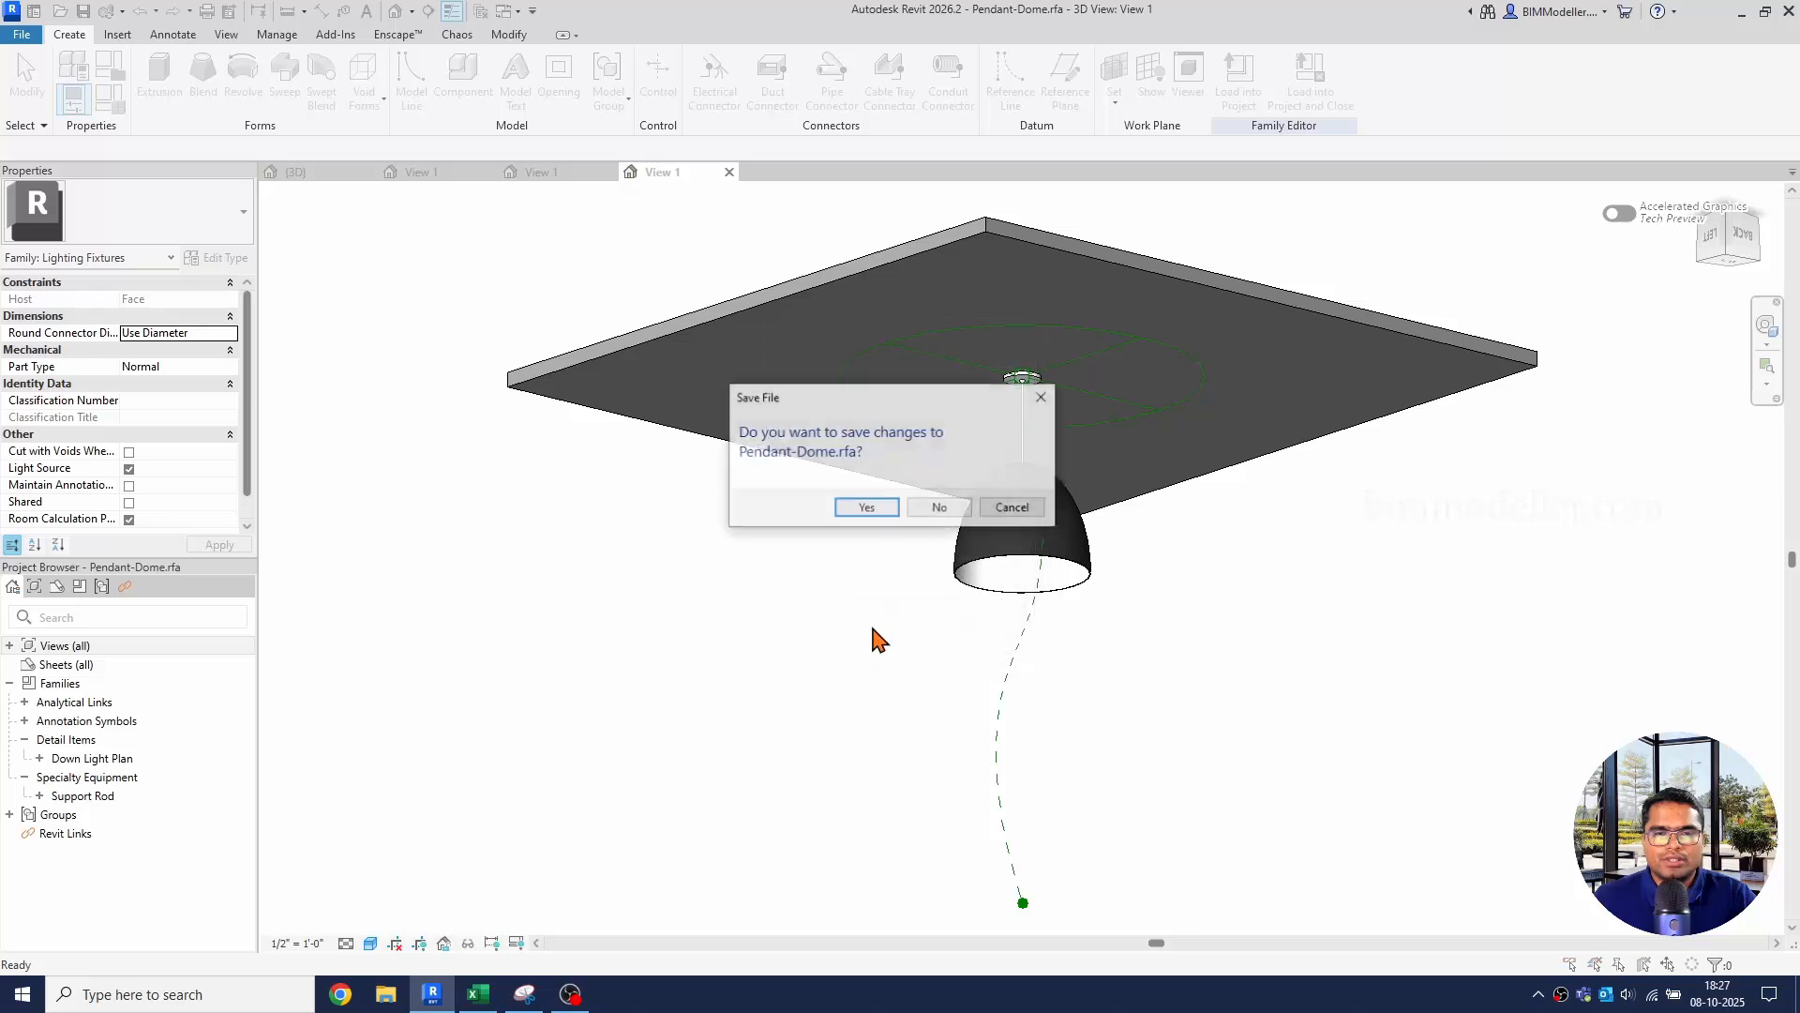
pyautogui.click(931, 510)
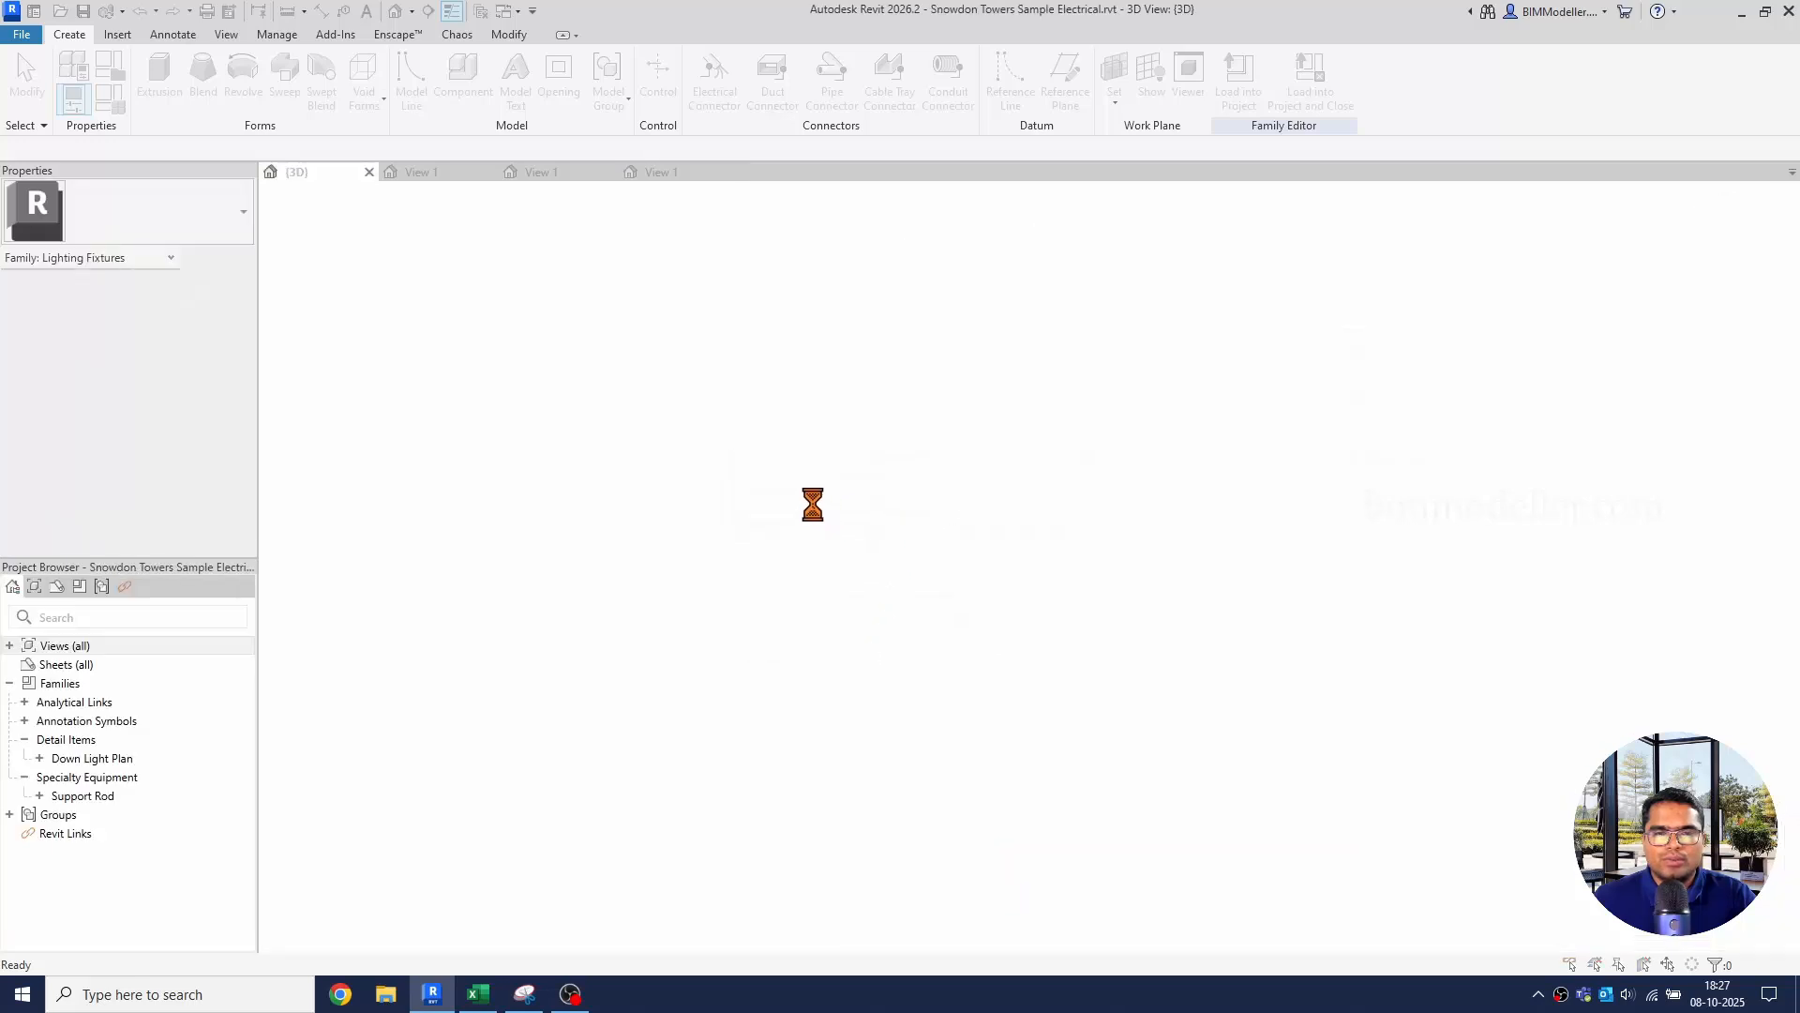
pyautogui.click(816, 478)
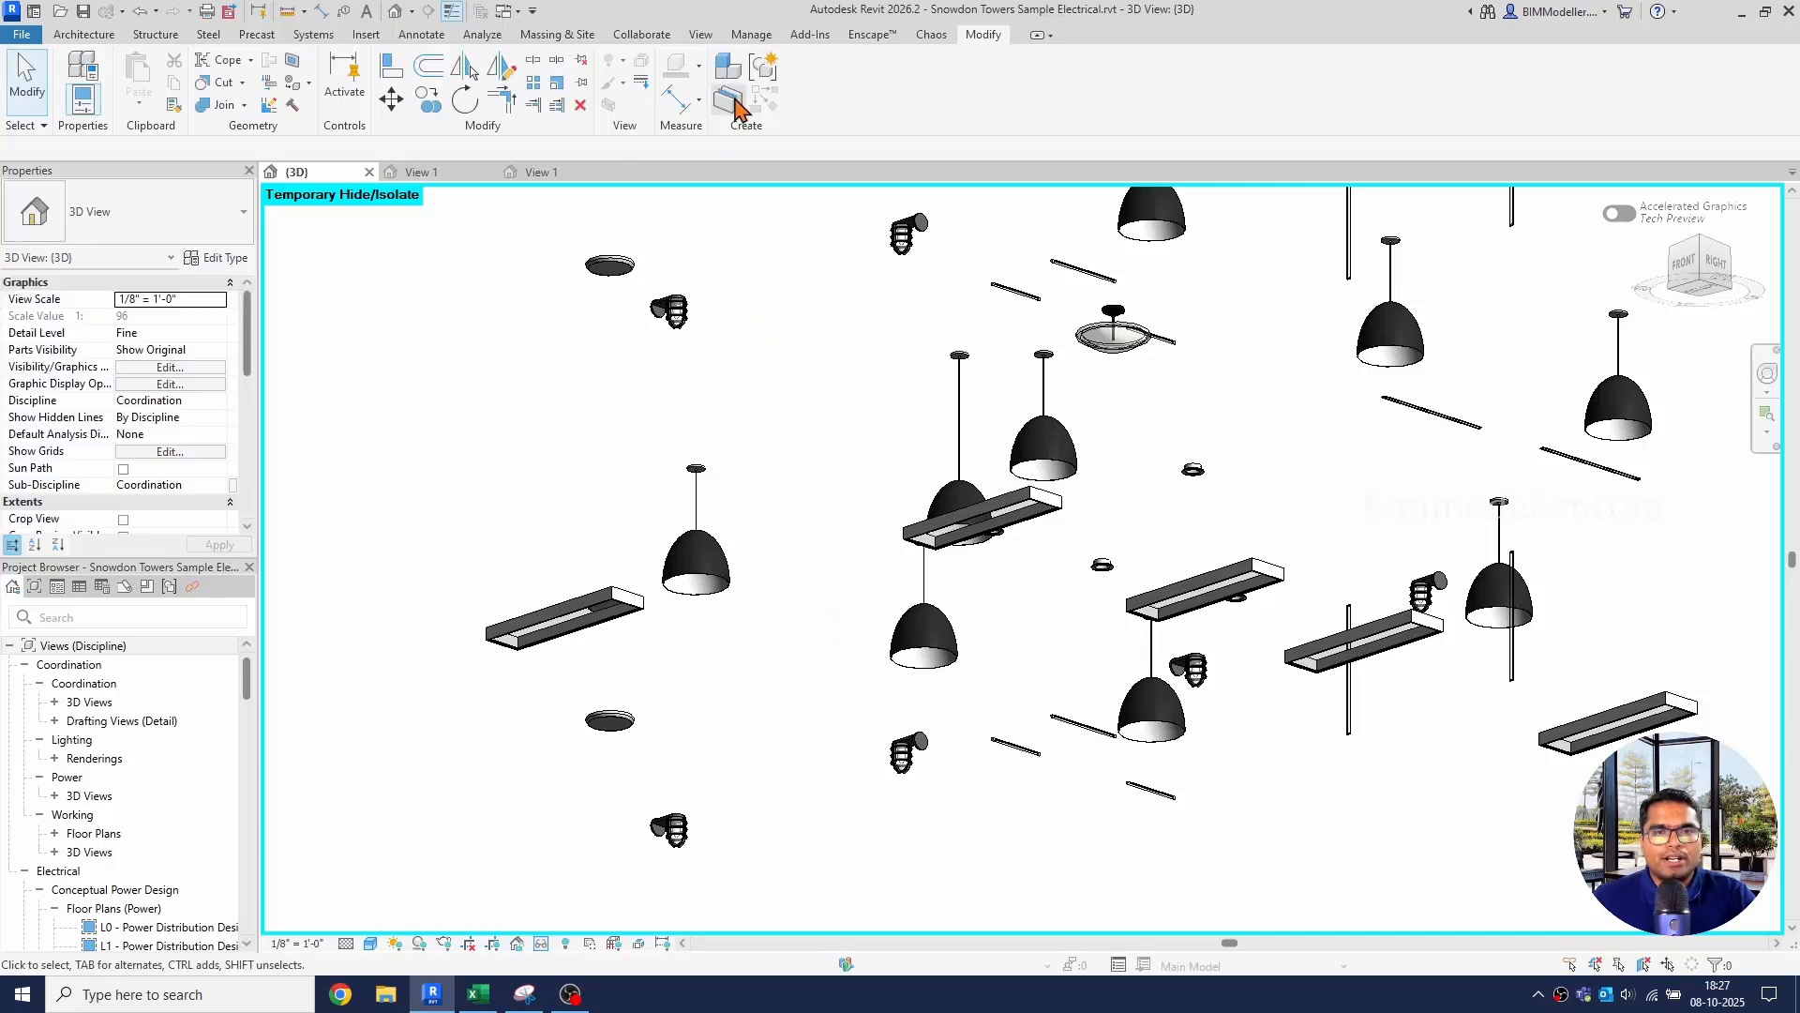
# Start a new building component schedule for the Lighting Fixtures category, named Lighting Fixture Schedule.
pyautogui.click(708, 38)
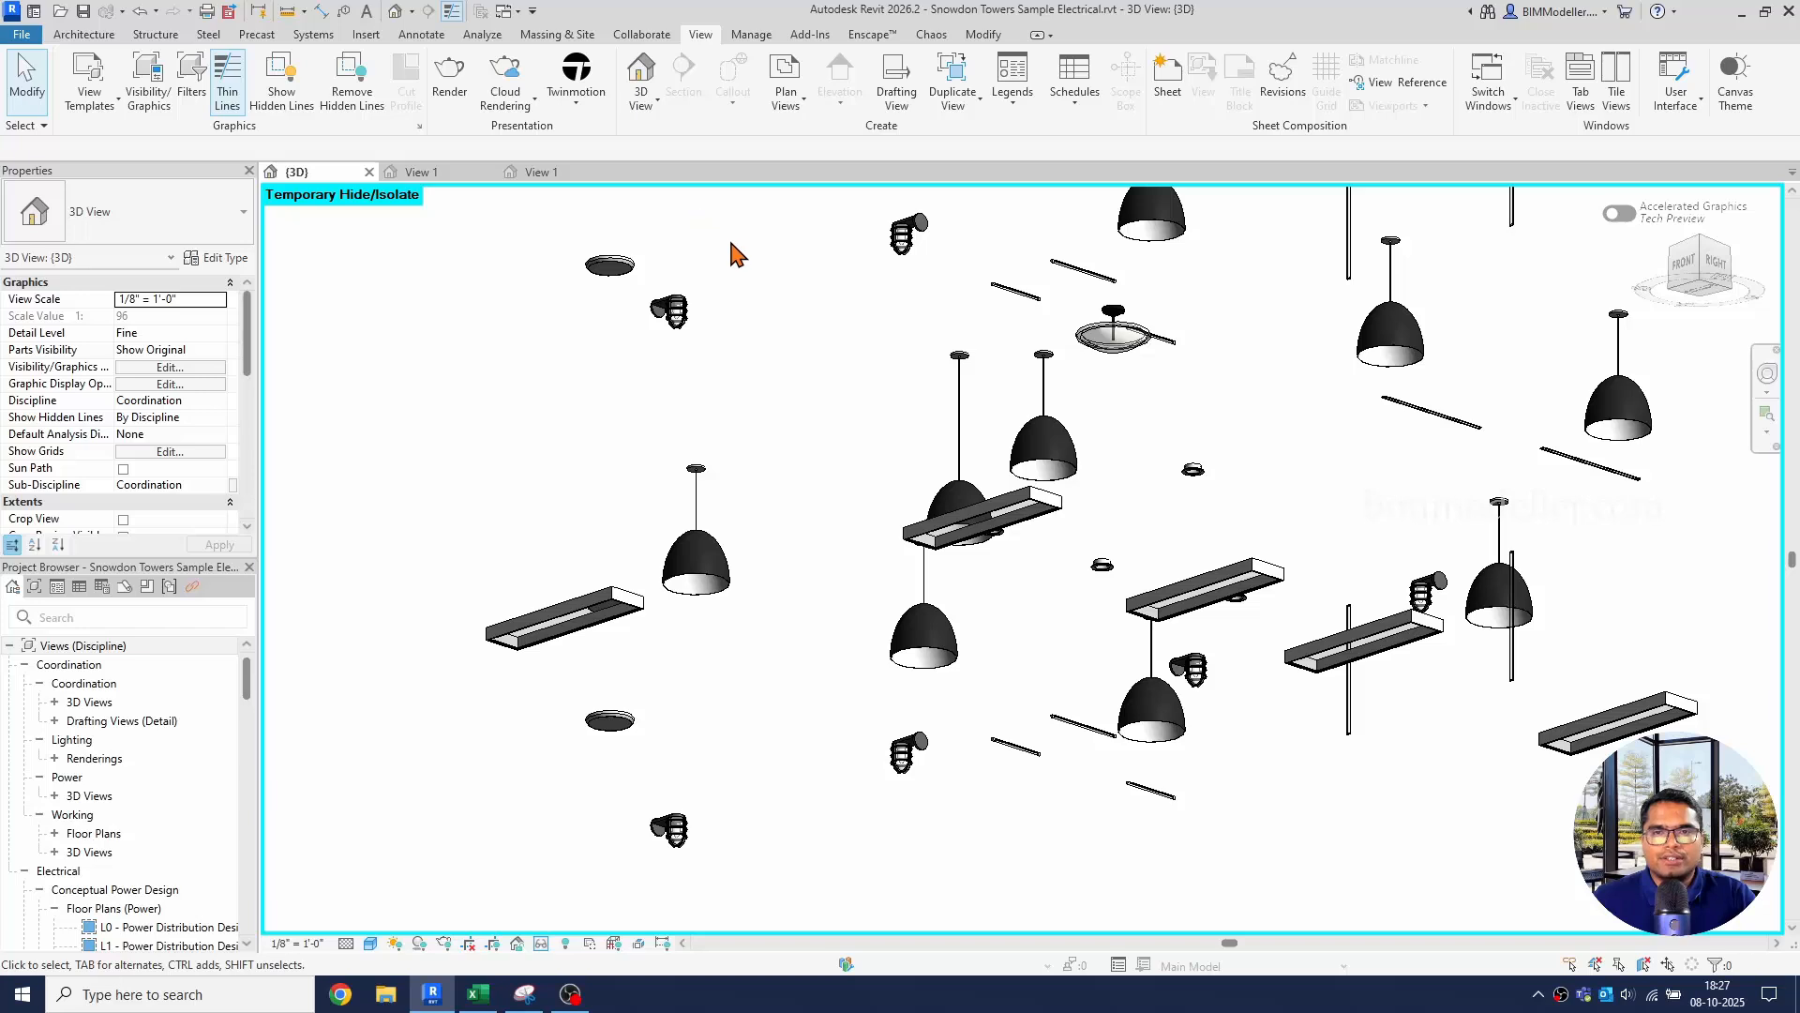
pyautogui.click(1075, 91)
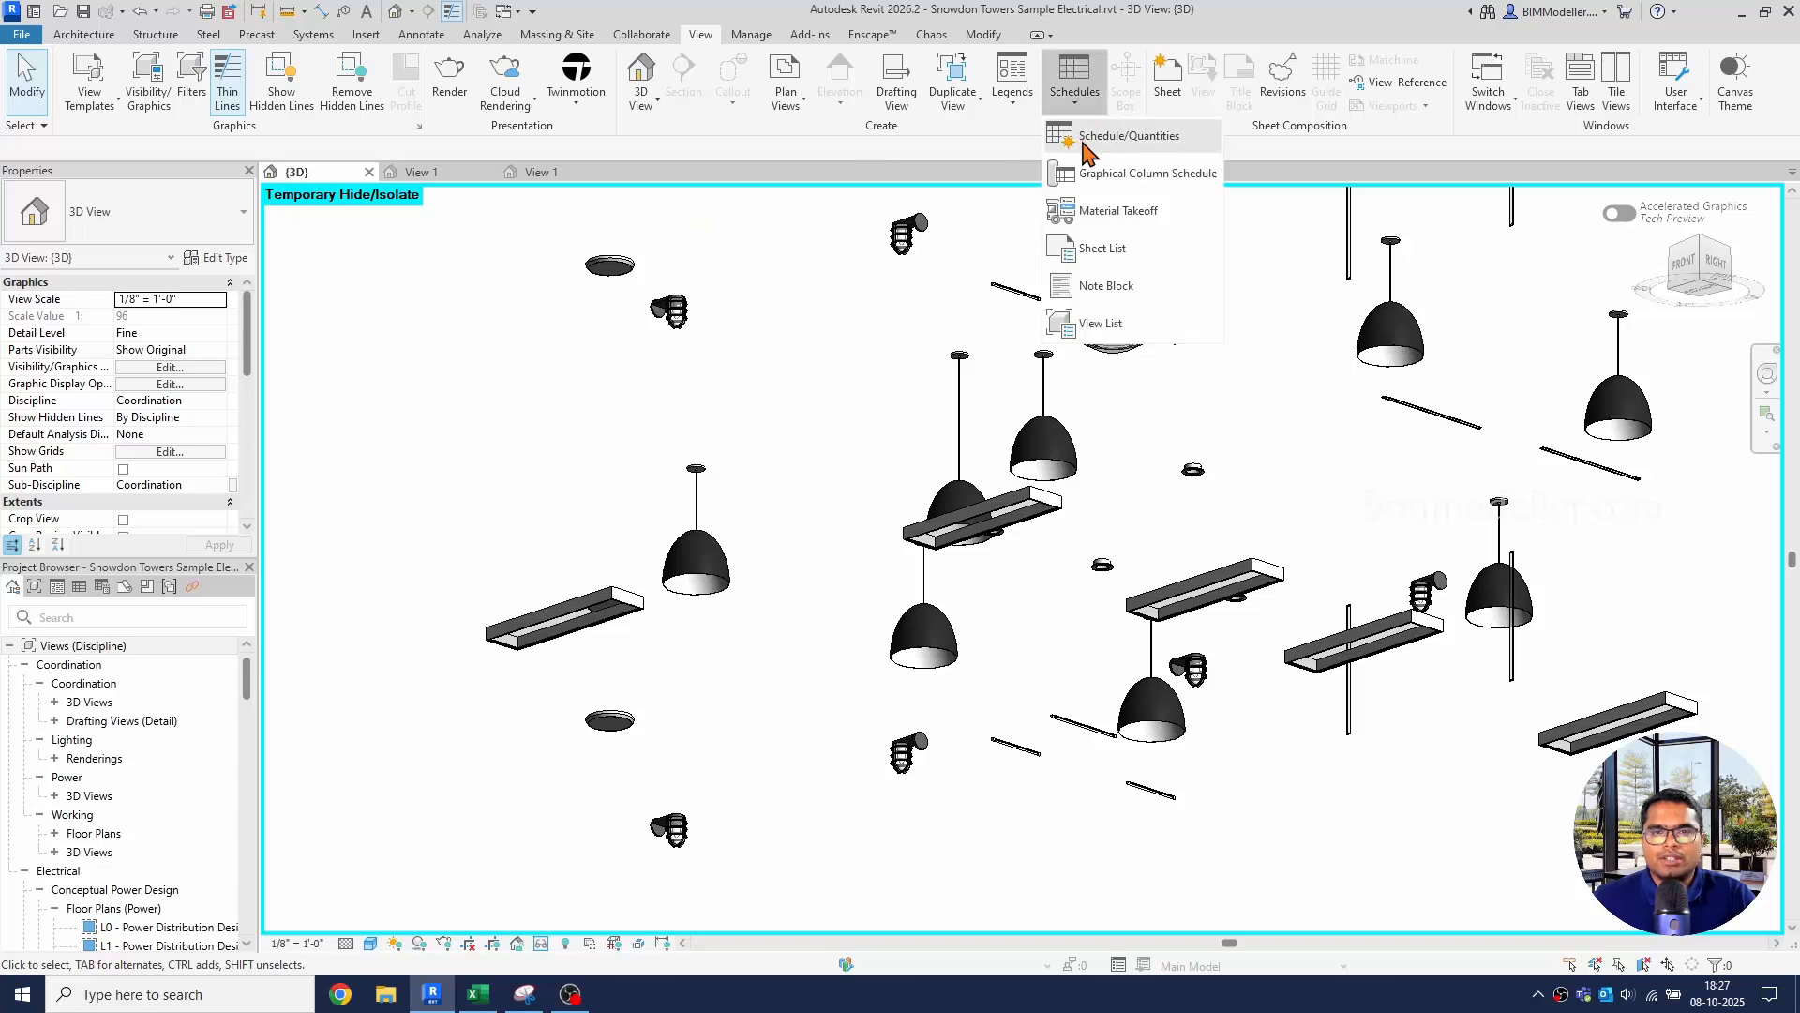
pyautogui.click(1085, 142)
pyautogui.click(816, 507)
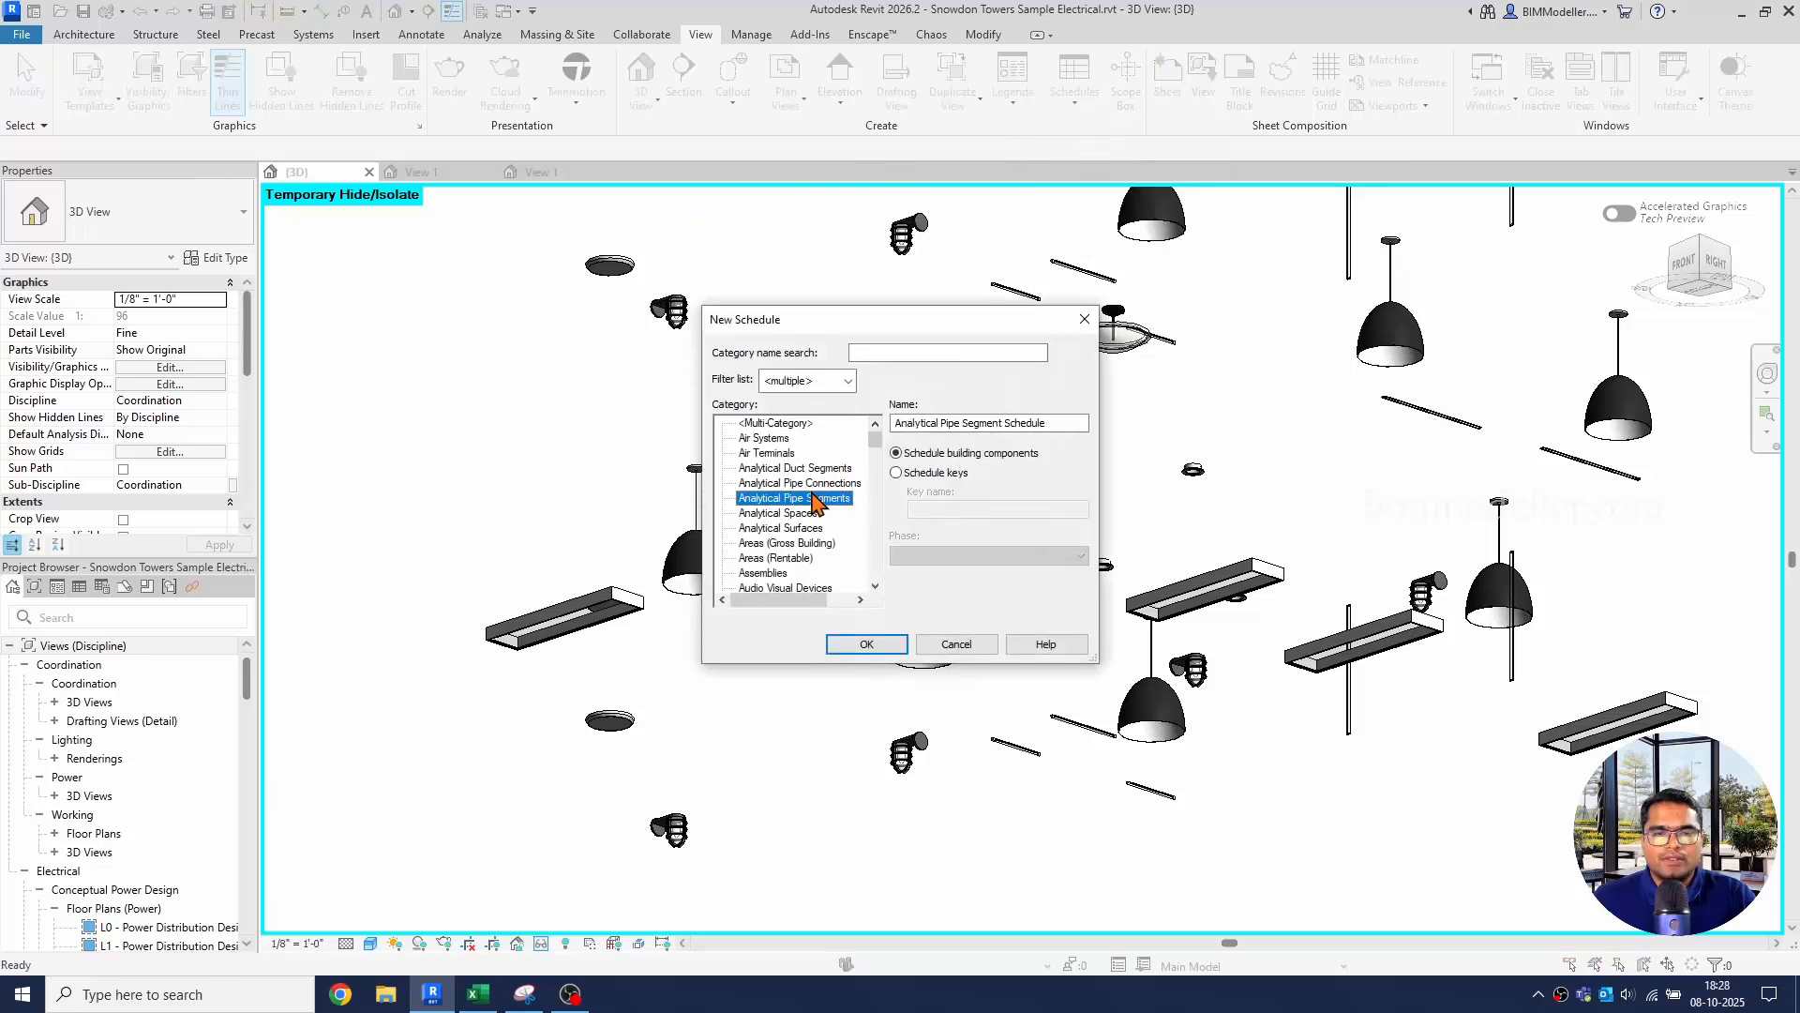
pyautogui.press('l')
pyautogui.press('i')
pyautogui.scroll(-2, 812, 494)
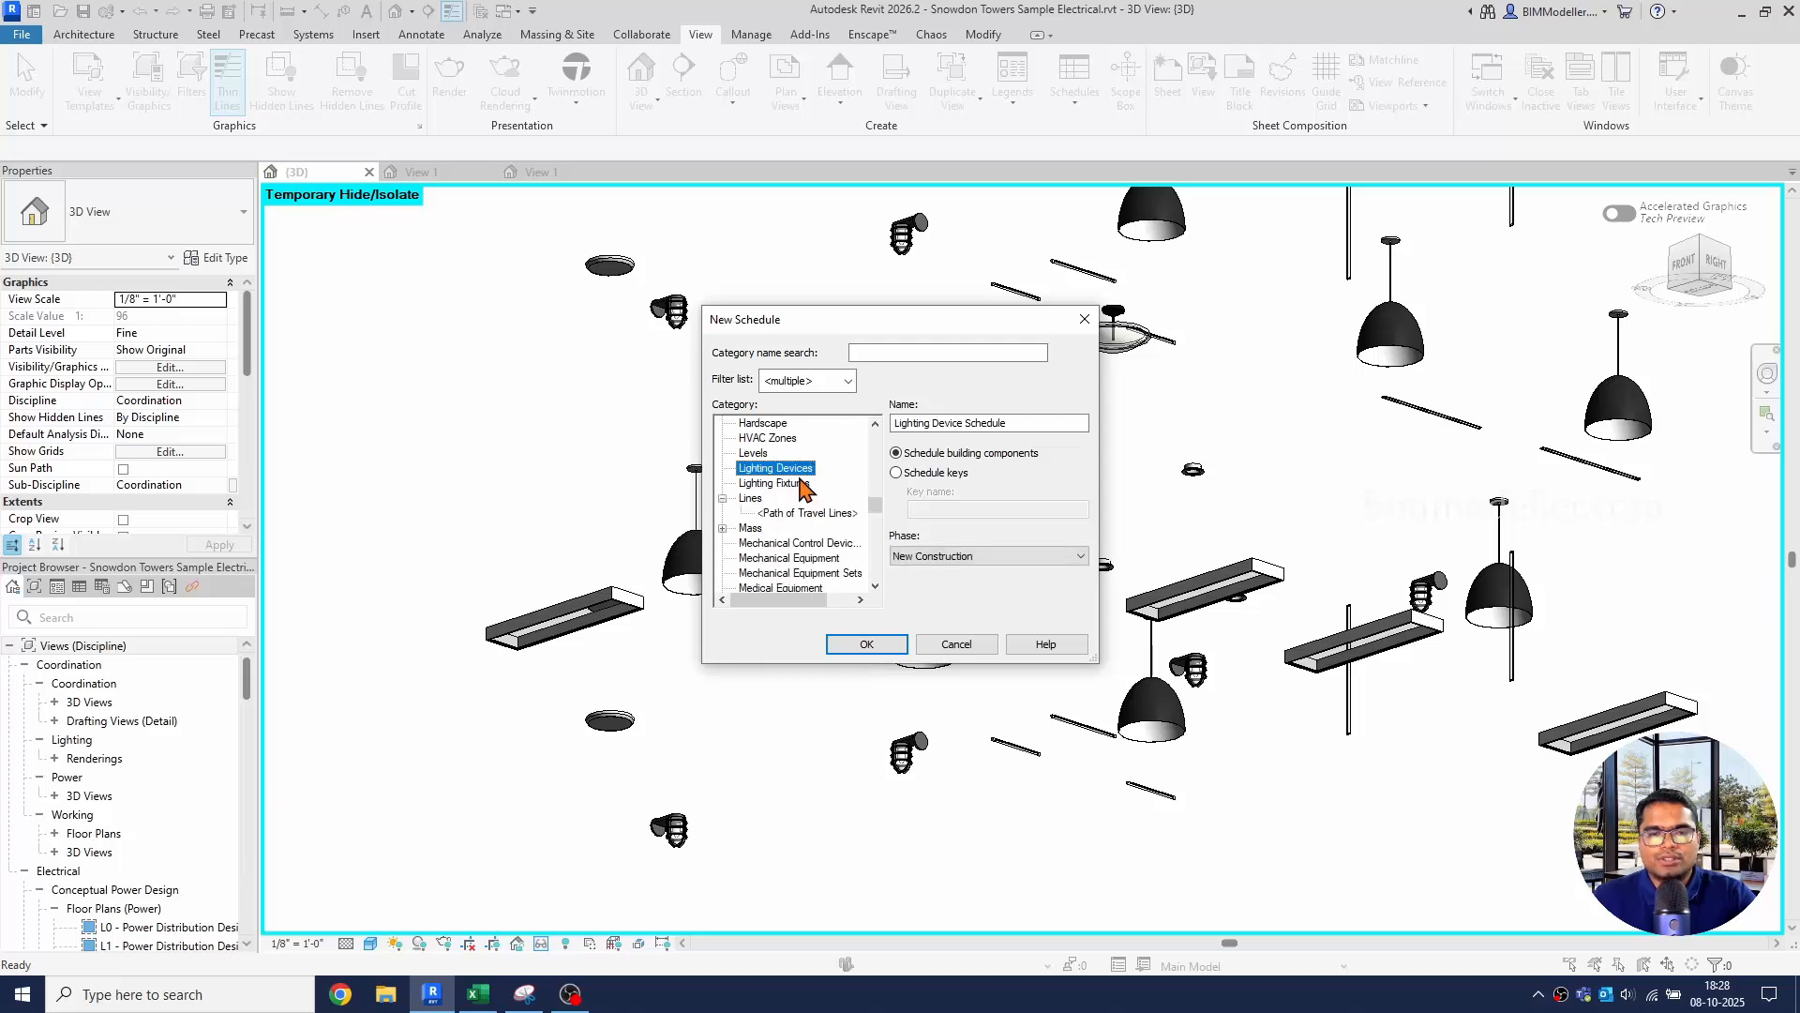
pyautogui.click(801, 481)
pyautogui.click(893, 644)
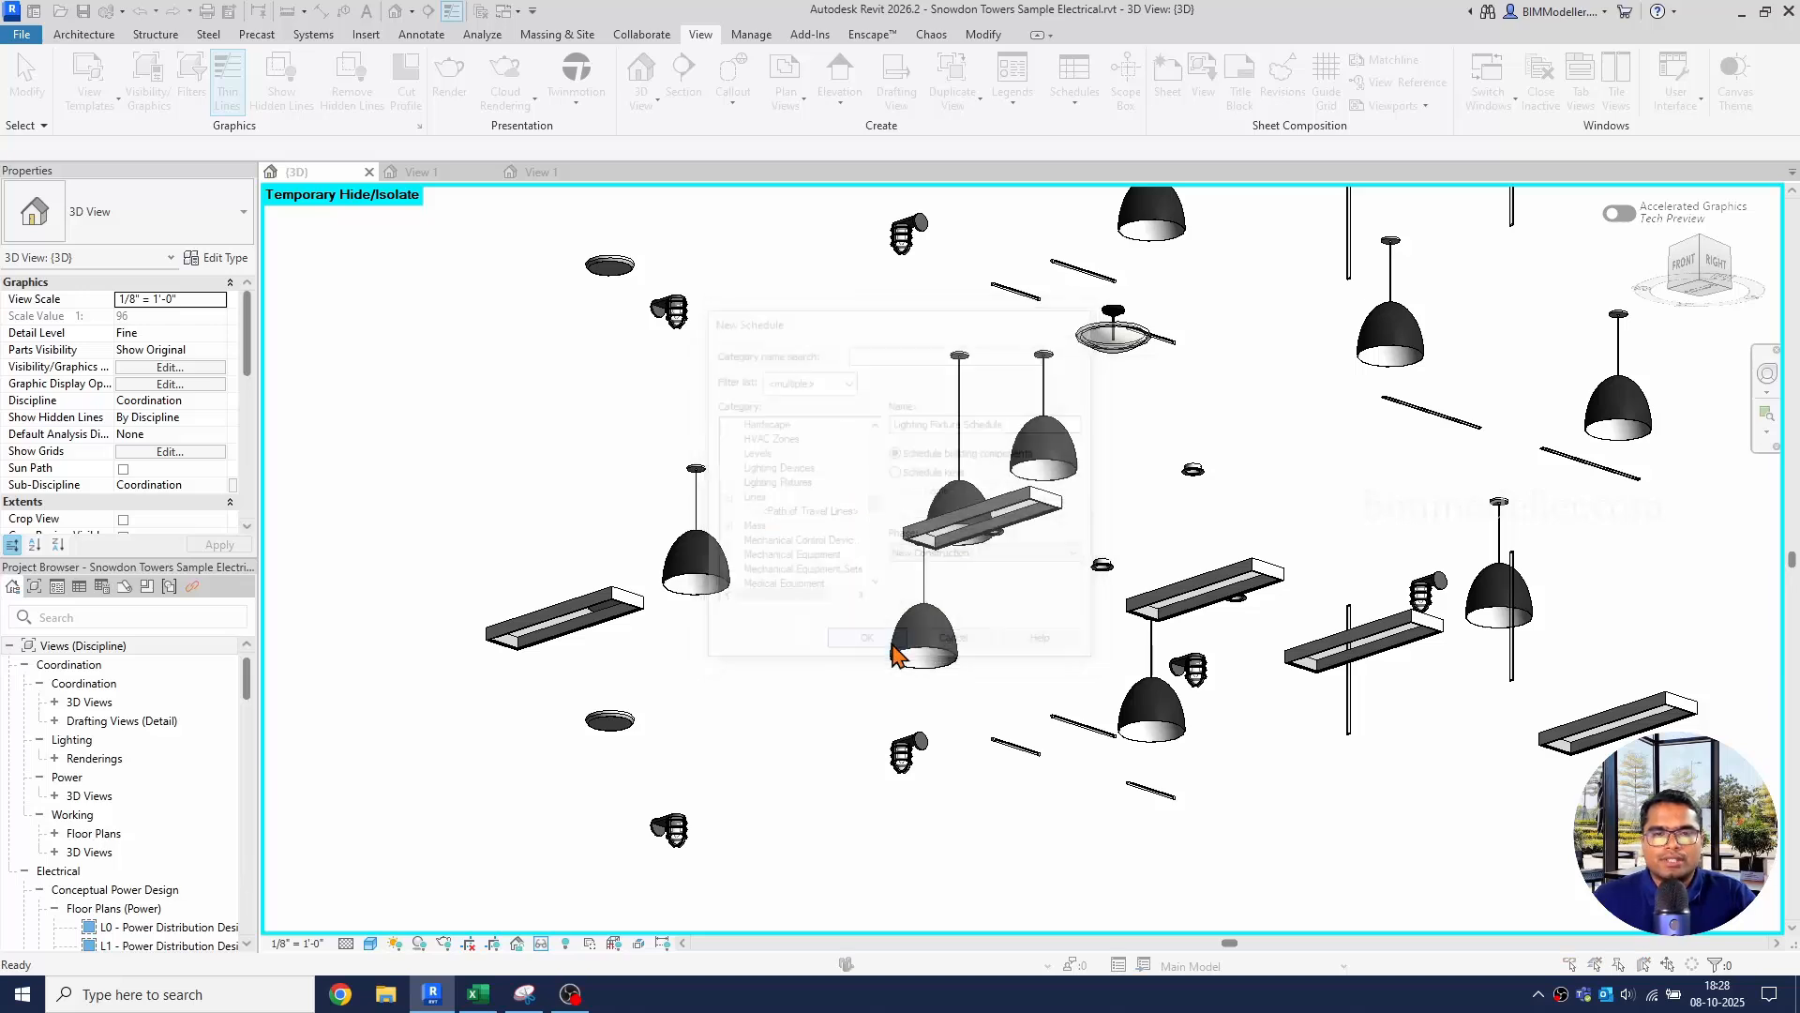
# Add Family and Type, in that order, to the scheduled fields of the lighting fixture schedule.
pyautogui.click(764, 474)
pyautogui.press('f')
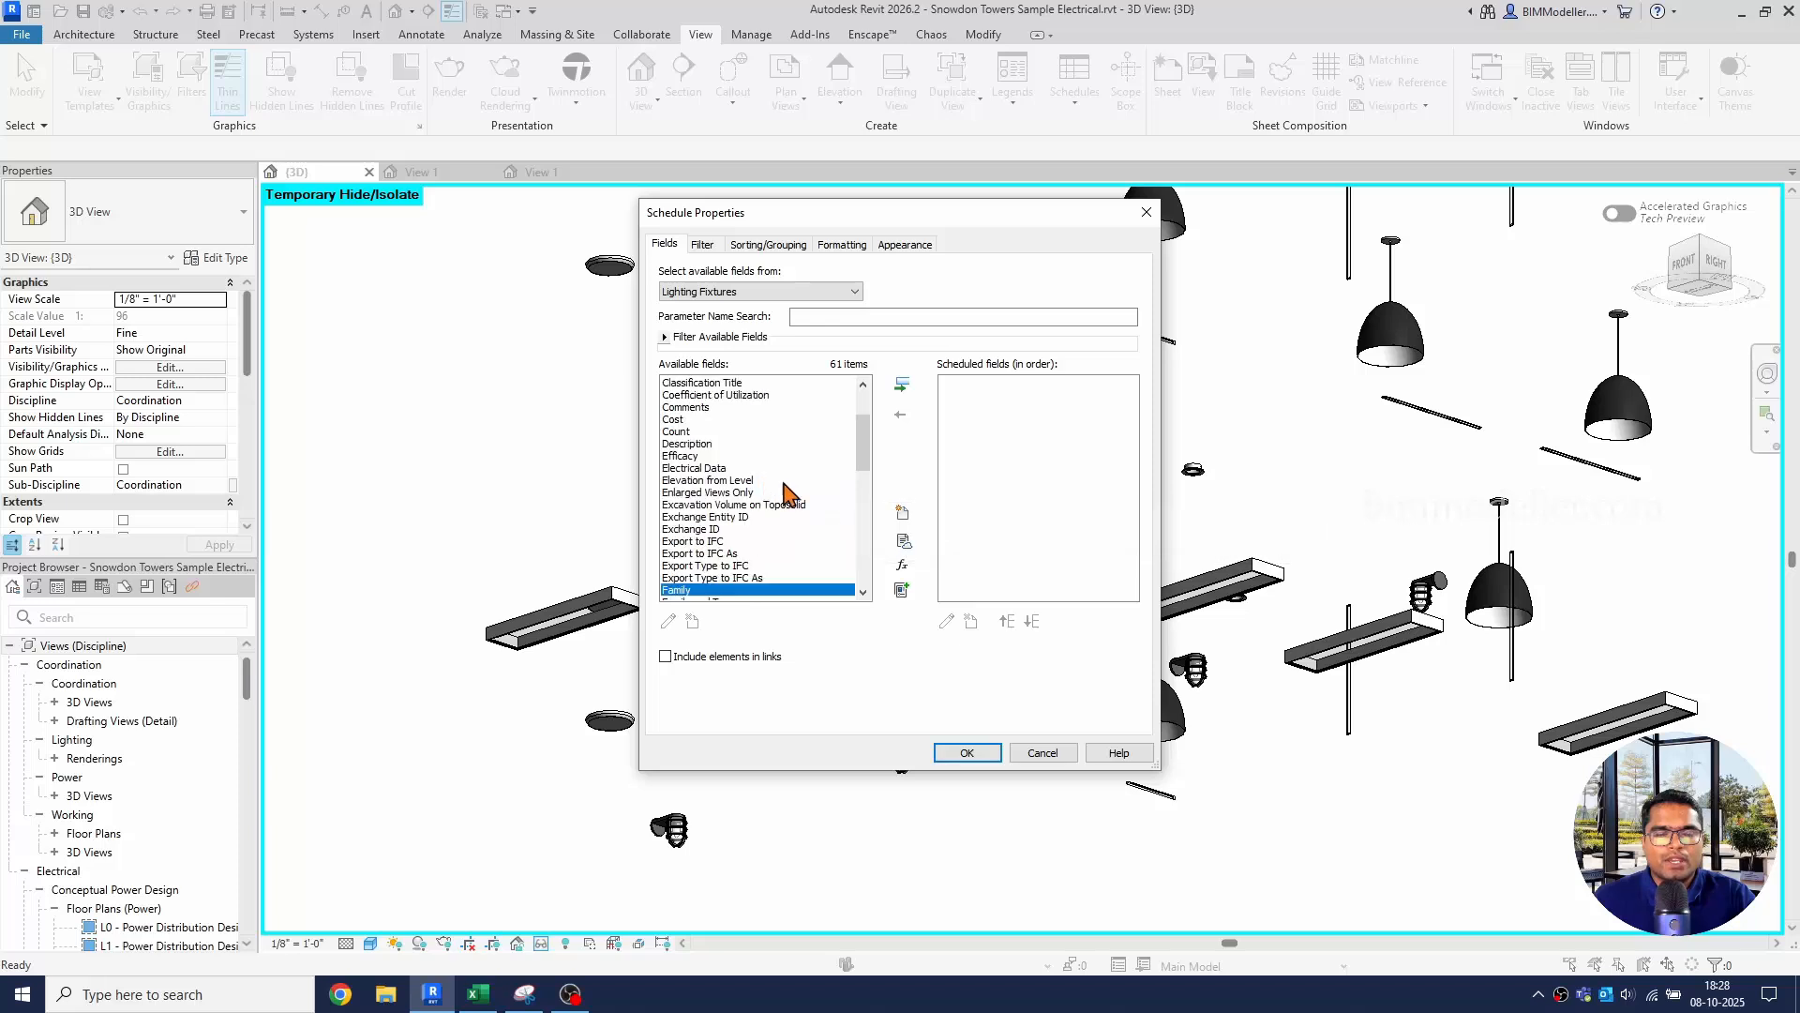
pyautogui.click(902, 384)
pyautogui.scroll(-5, 792, 515)
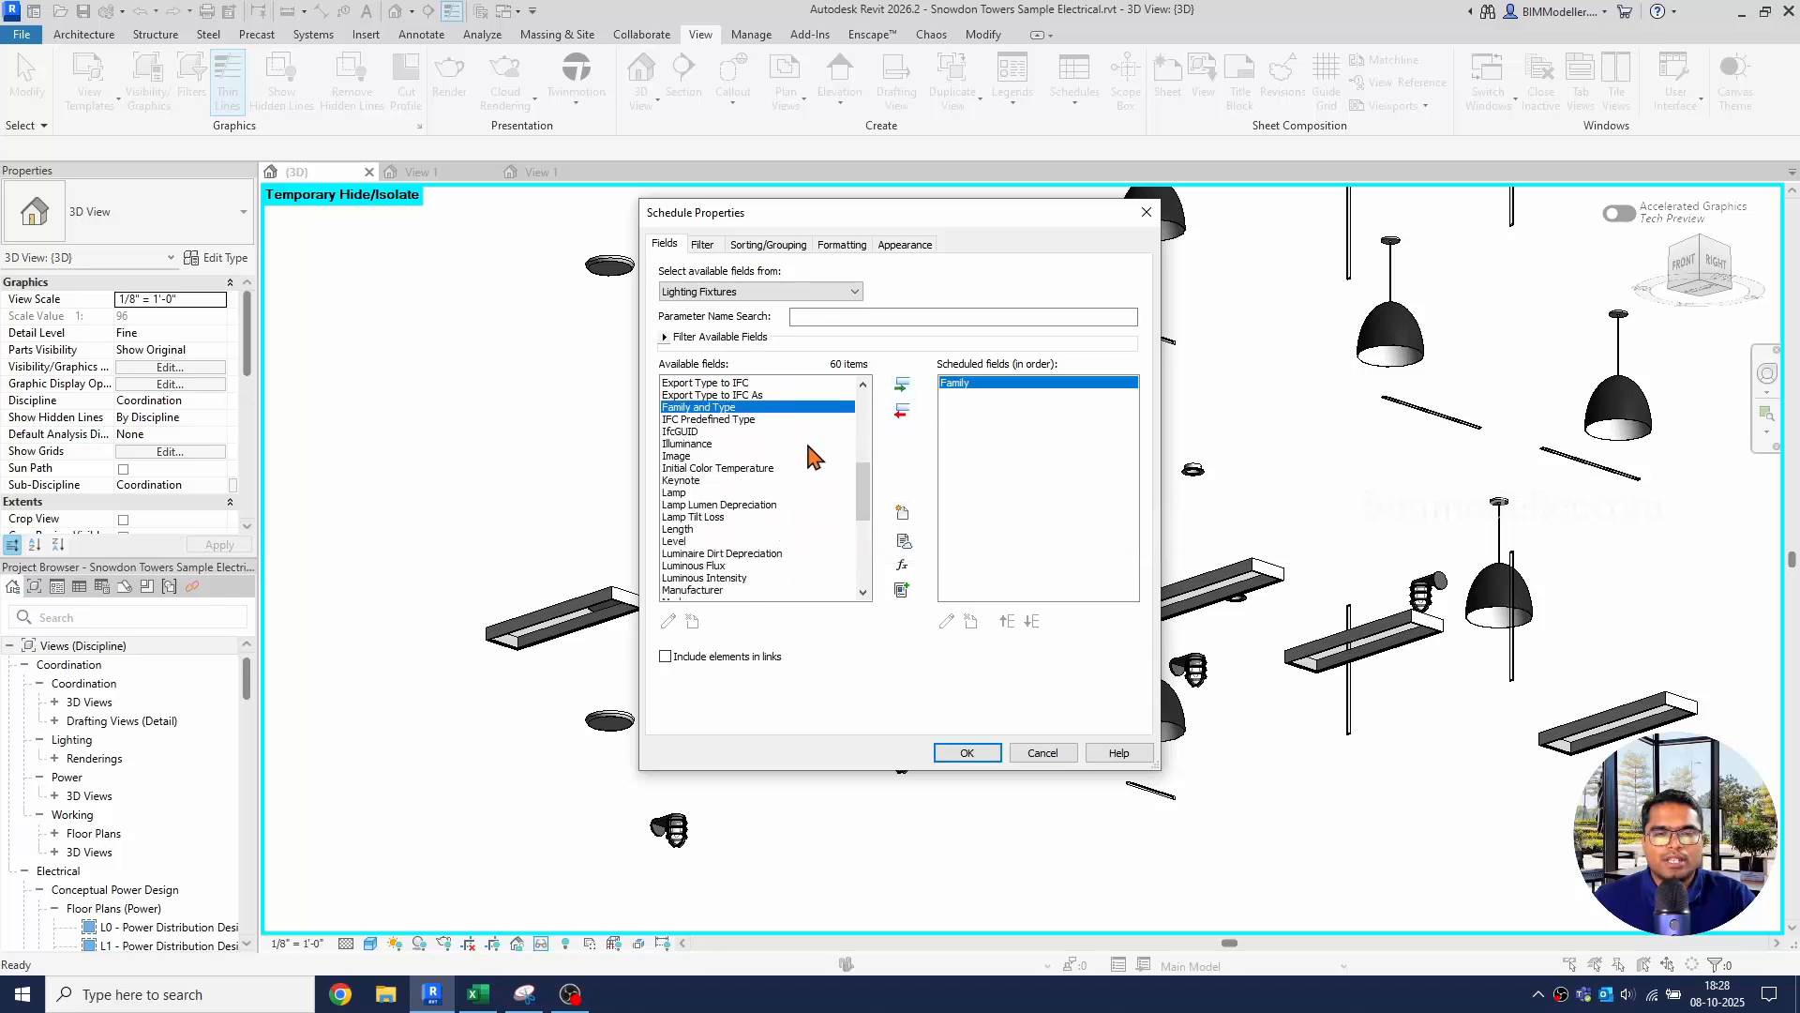
pyautogui.click(772, 445)
pyautogui.scroll(-1, 771, 446)
pyautogui.press('t')
pyautogui.scroll(-4, 832, 443)
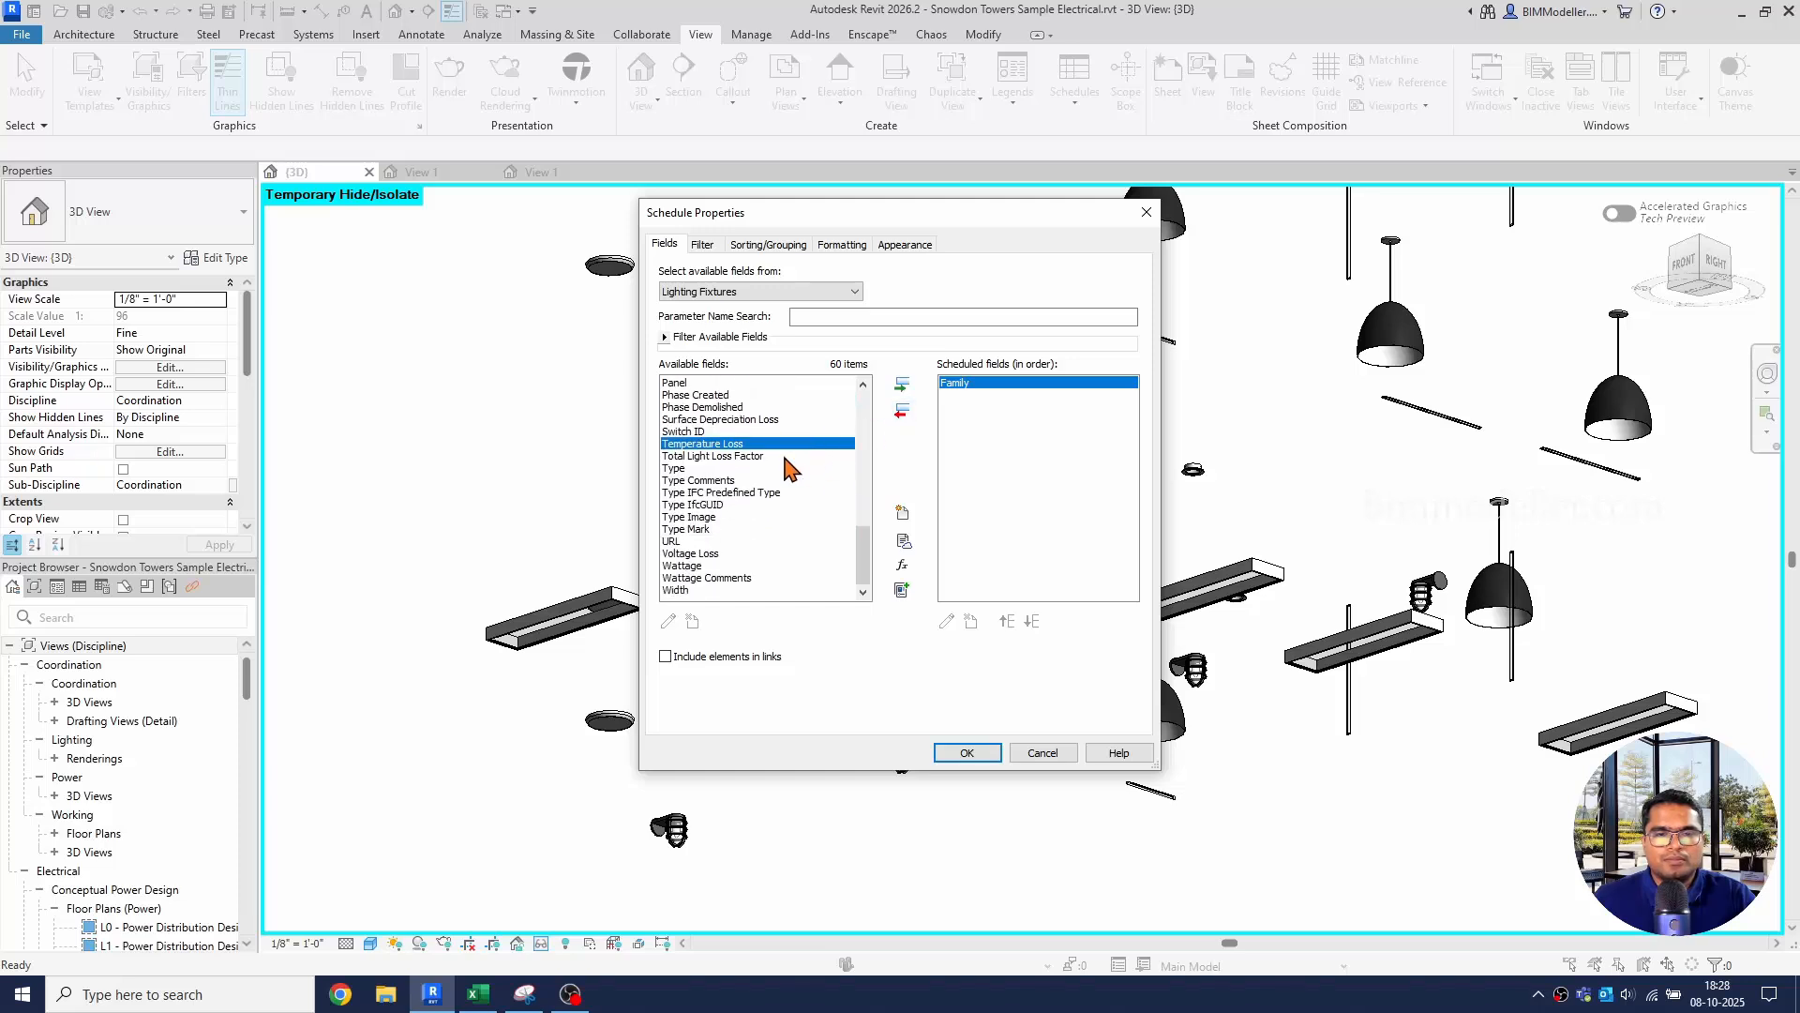
pyautogui.doubleClick(717, 468)
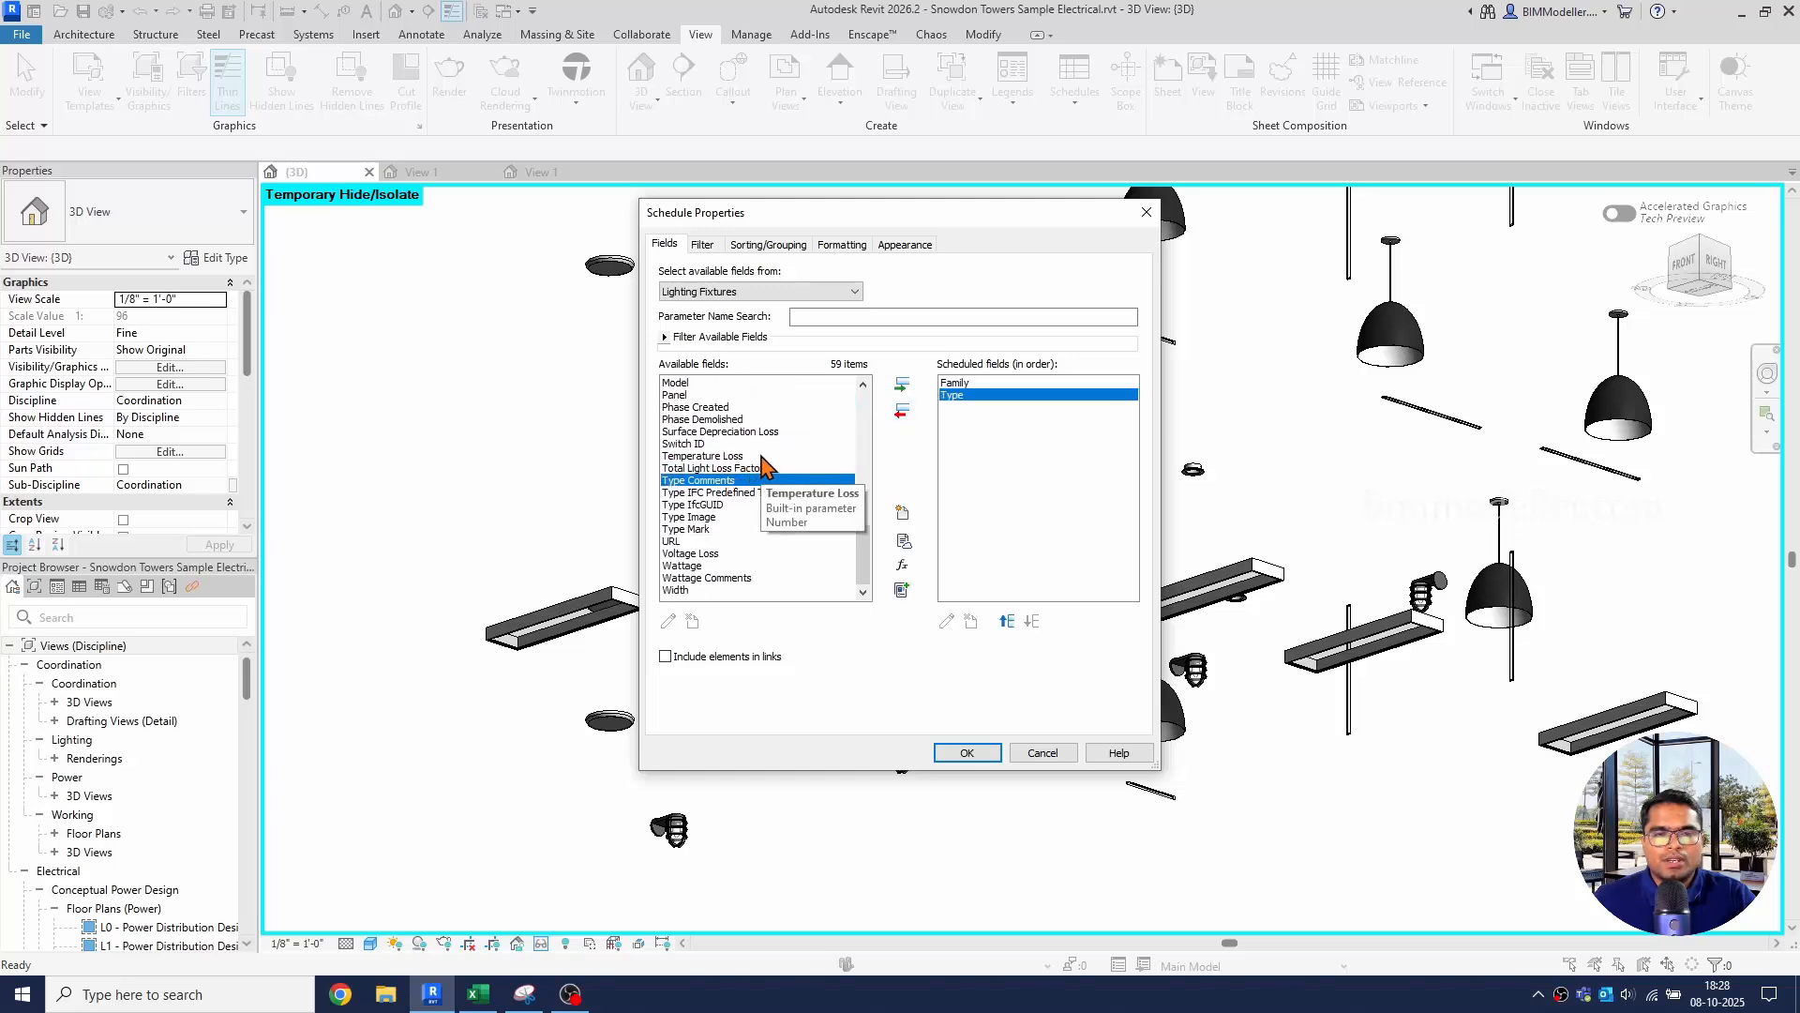
# Add the Image and Type Image fields after Type and create the lighting fixture schedule.
pyautogui.press('i')
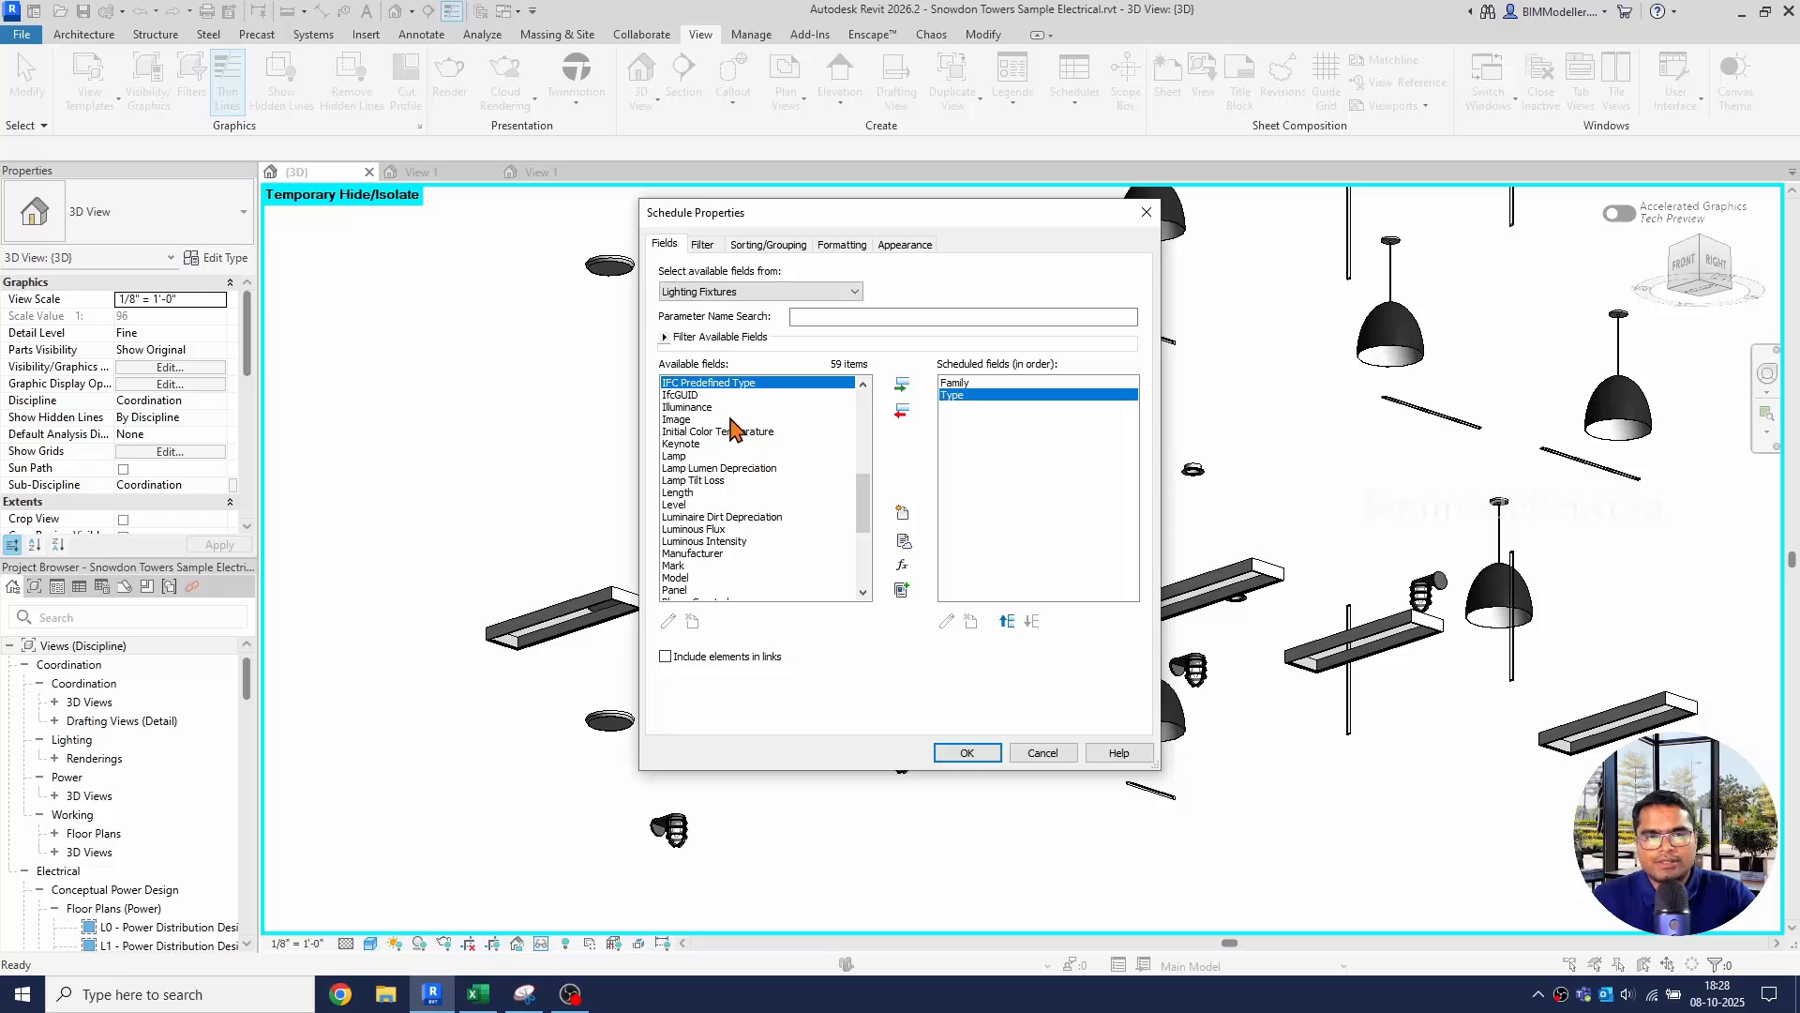
pyautogui.doubleClick(691, 421)
pyautogui.press('t')
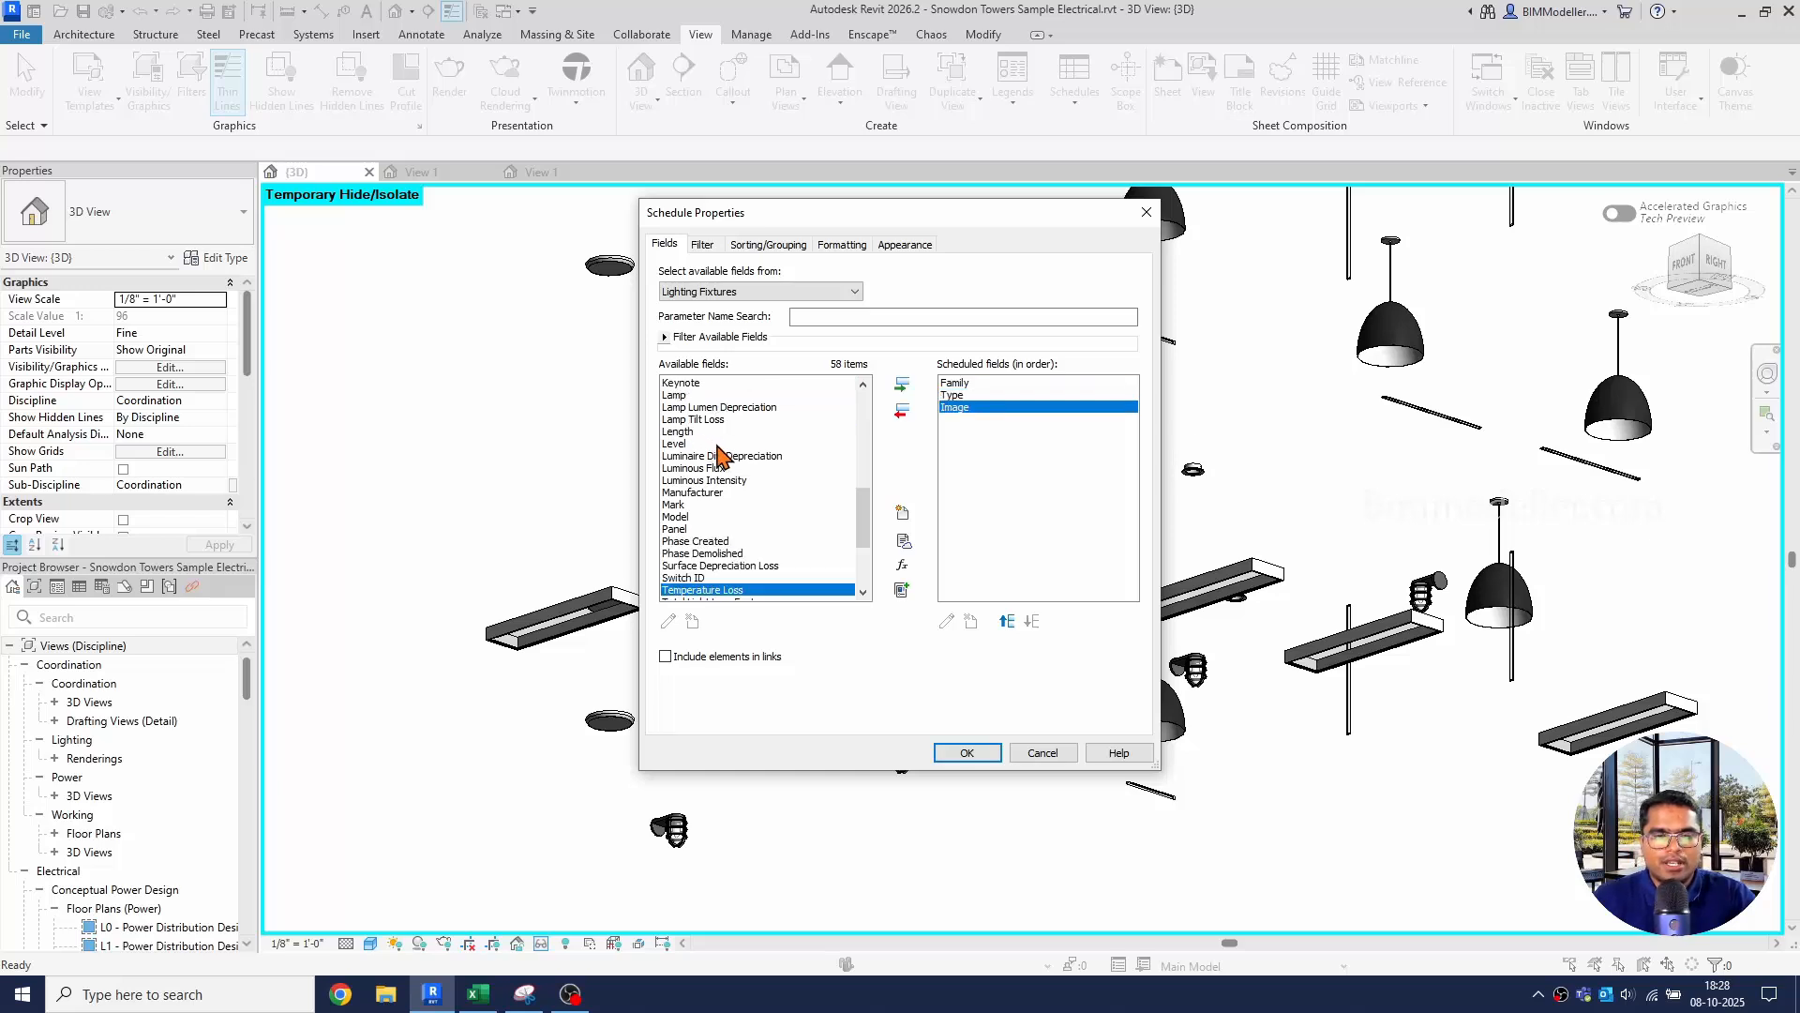
pyautogui.scroll(-3, 720, 453)
pyautogui.scroll(2, 729, 478)
pyautogui.scroll(-3, 730, 519)
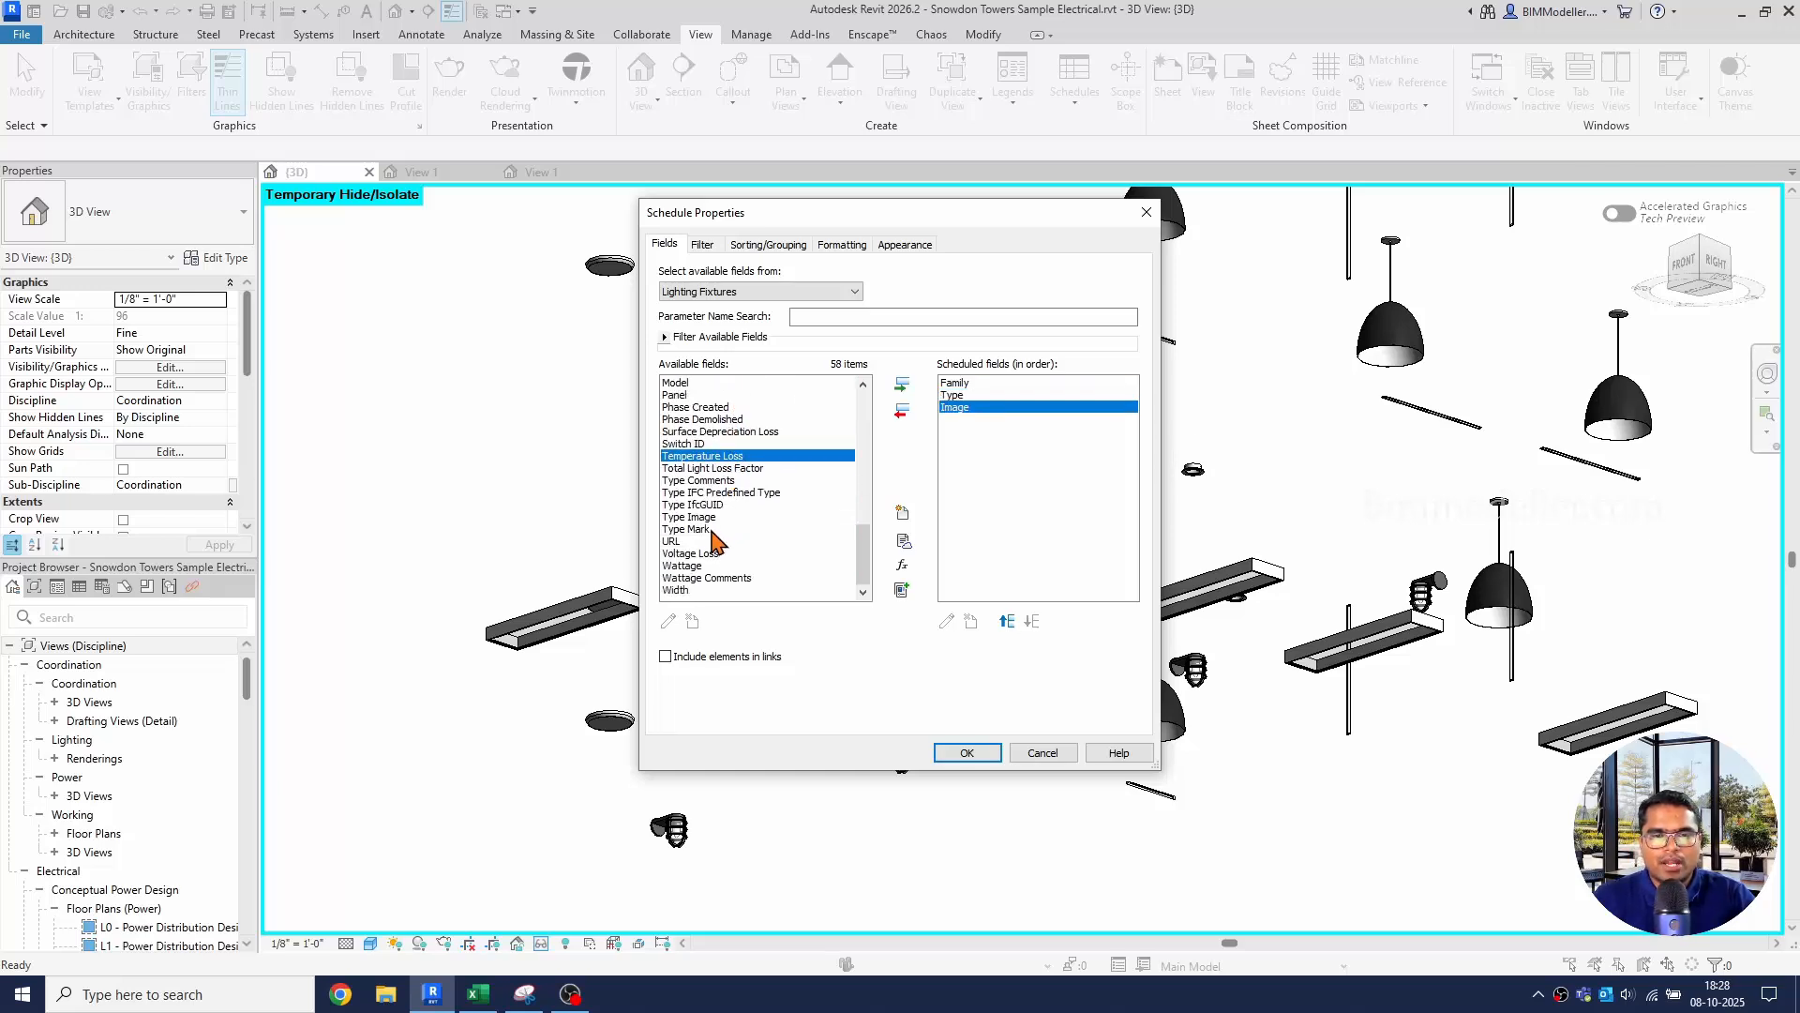
pyautogui.click(694, 517)
pyautogui.click(903, 384)
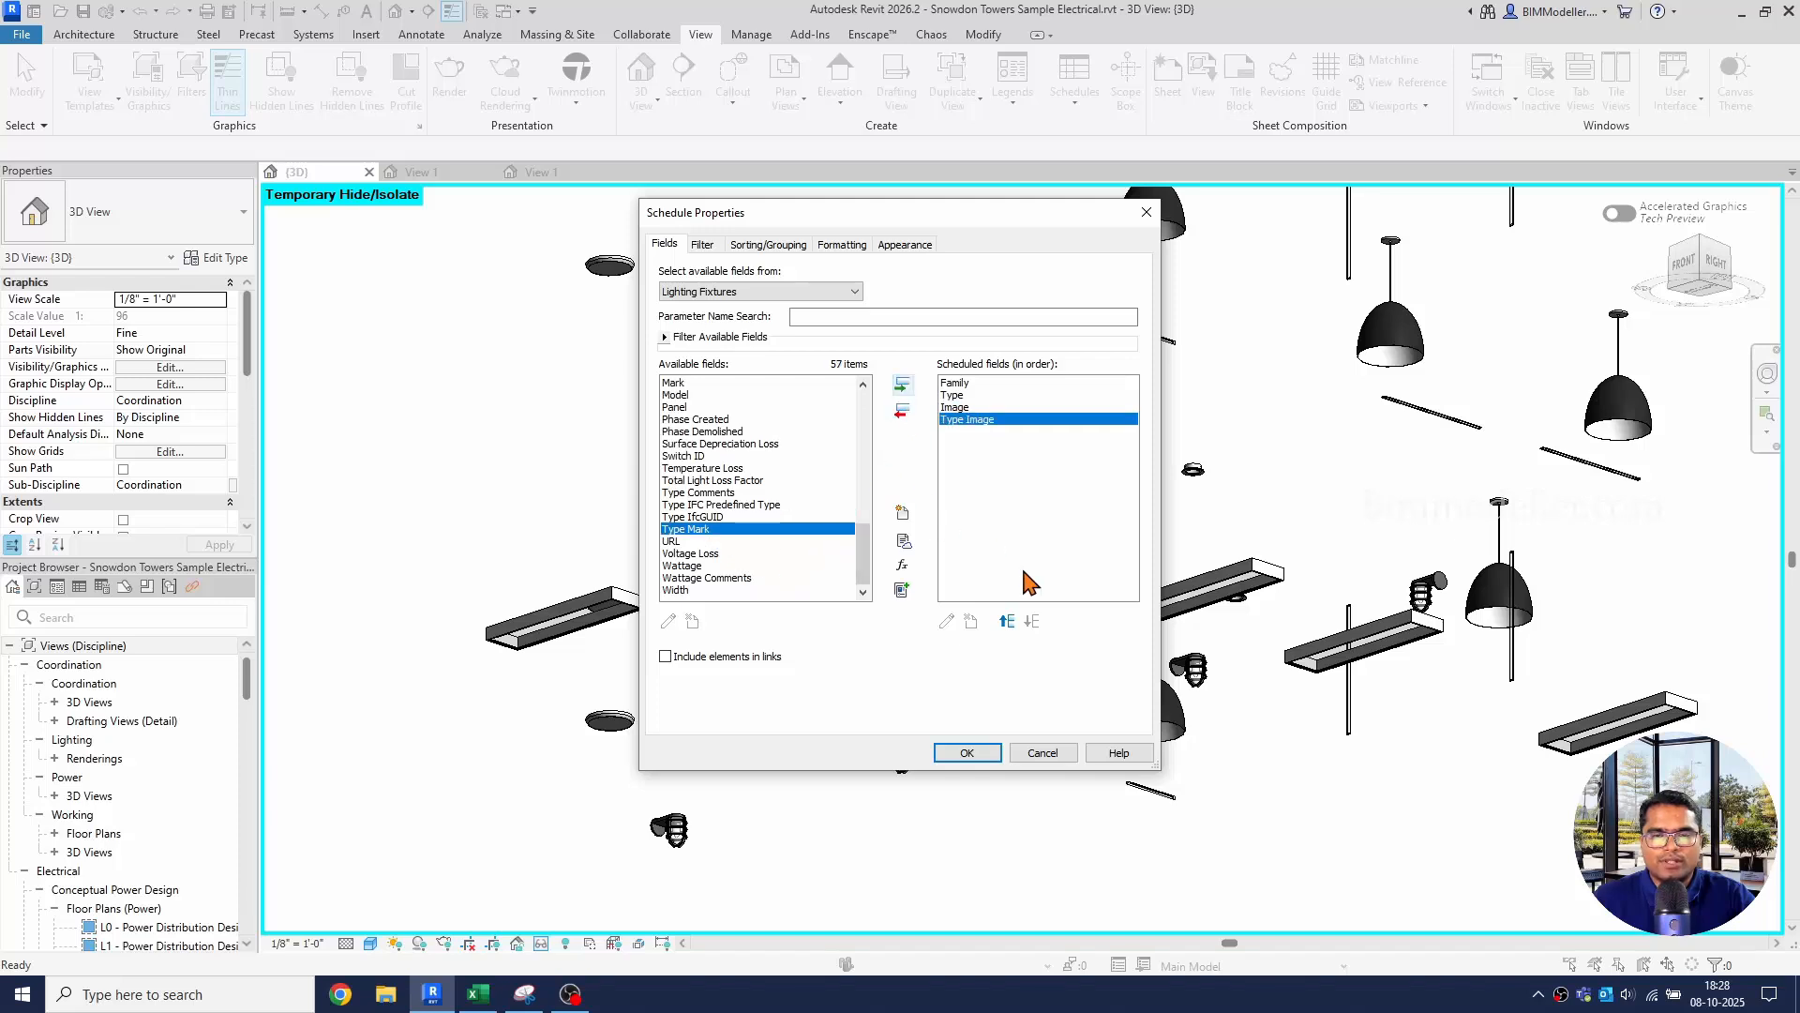
pyautogui.click(967, 752)
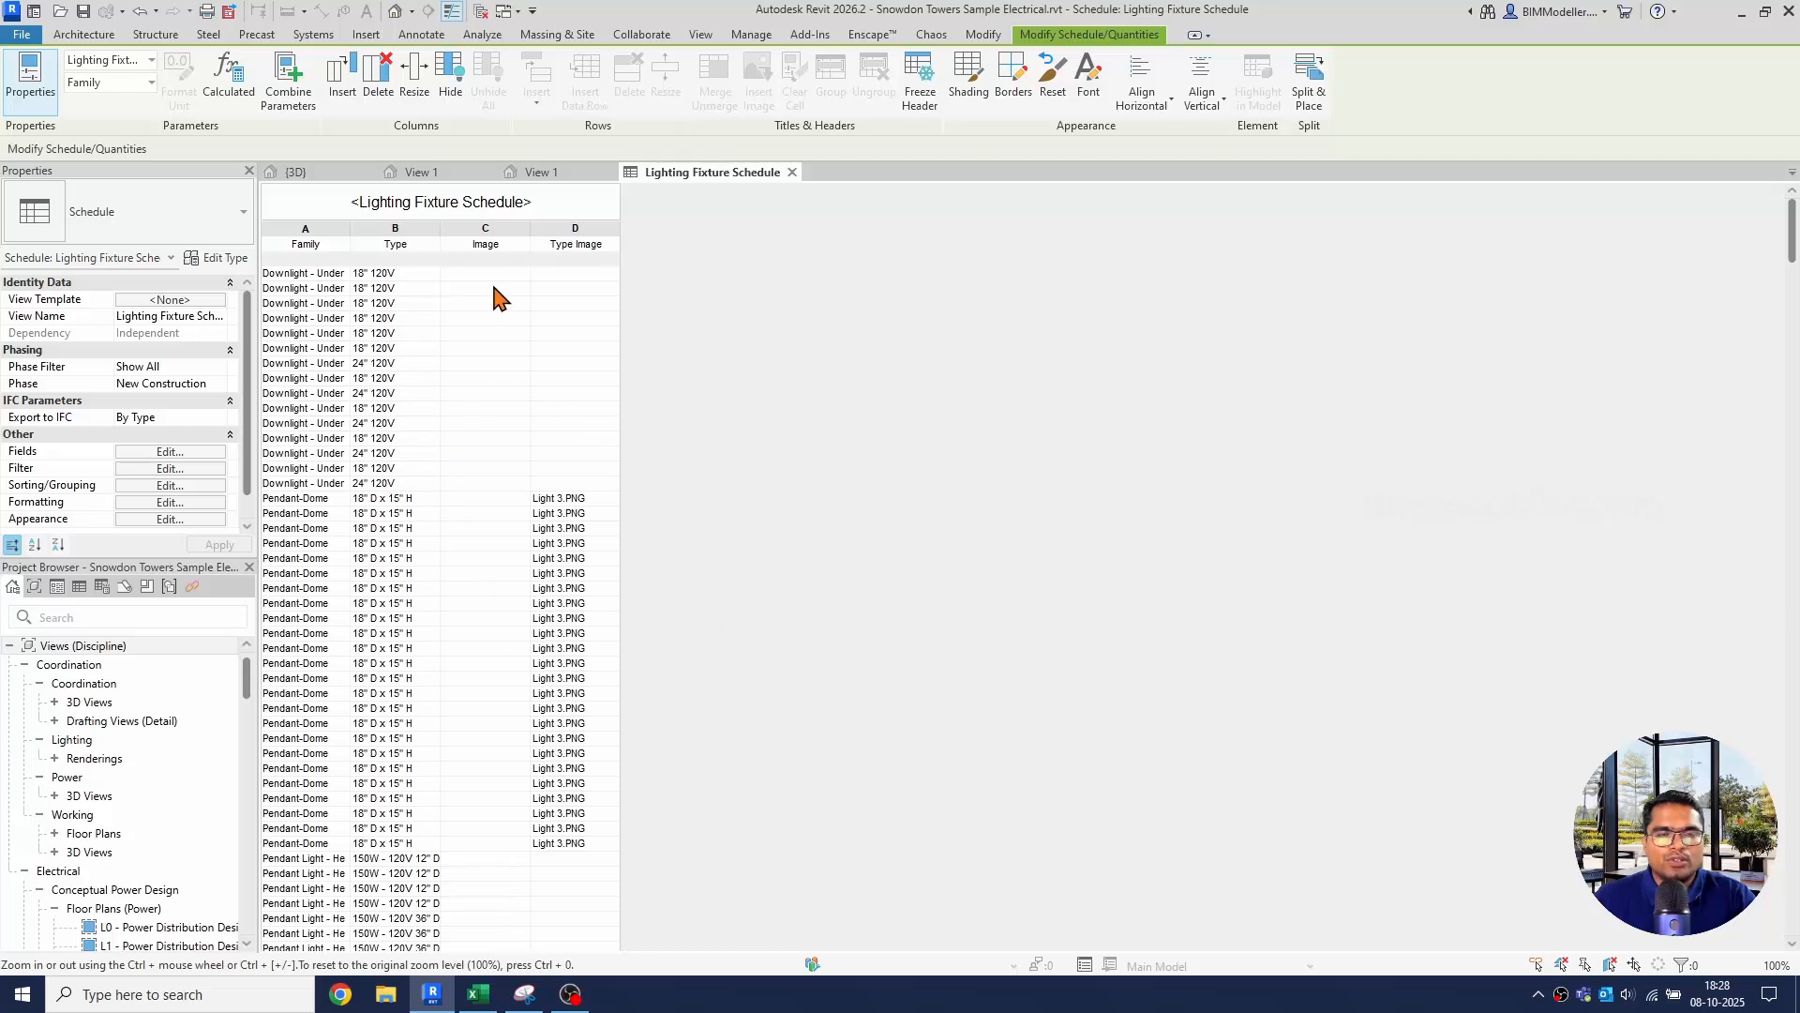
# Examine the Image and Type Image entries of the different fixture families throughout the Lighting Fixture Schedule.
pyautogui.scroll(-20, 511, 591)
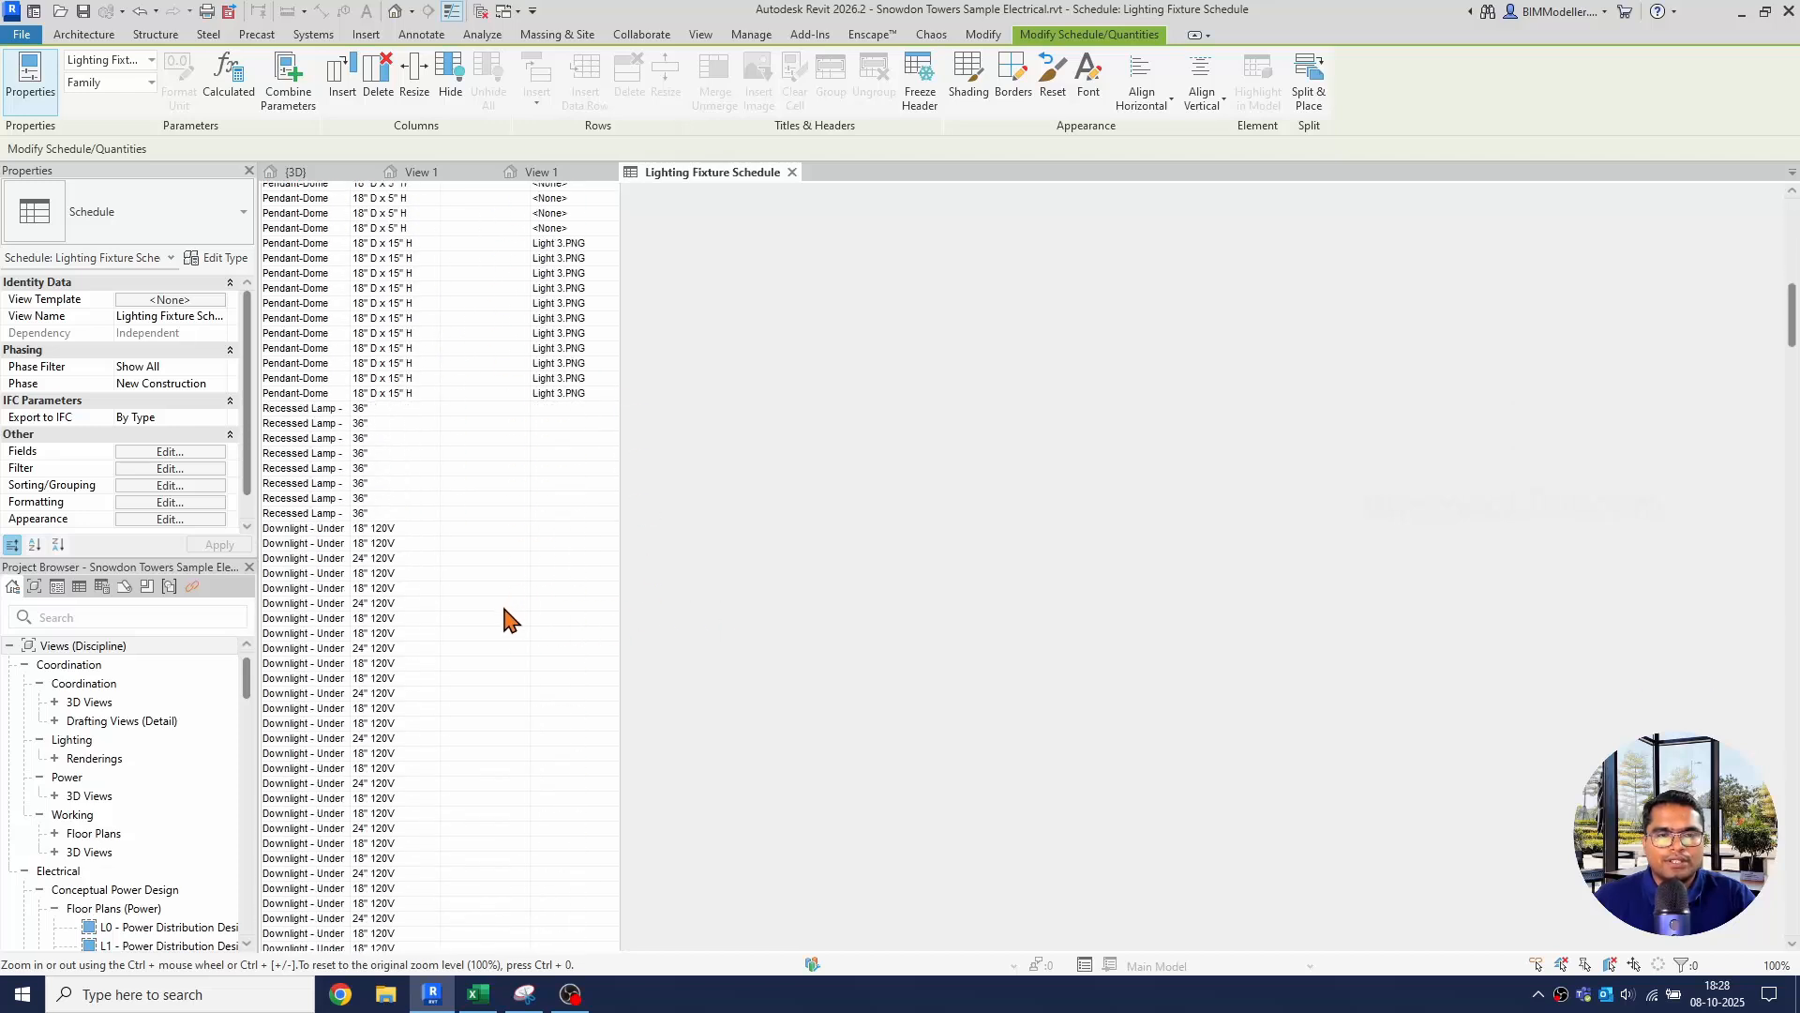
pyautogui.scroll(-20, 507, 618)
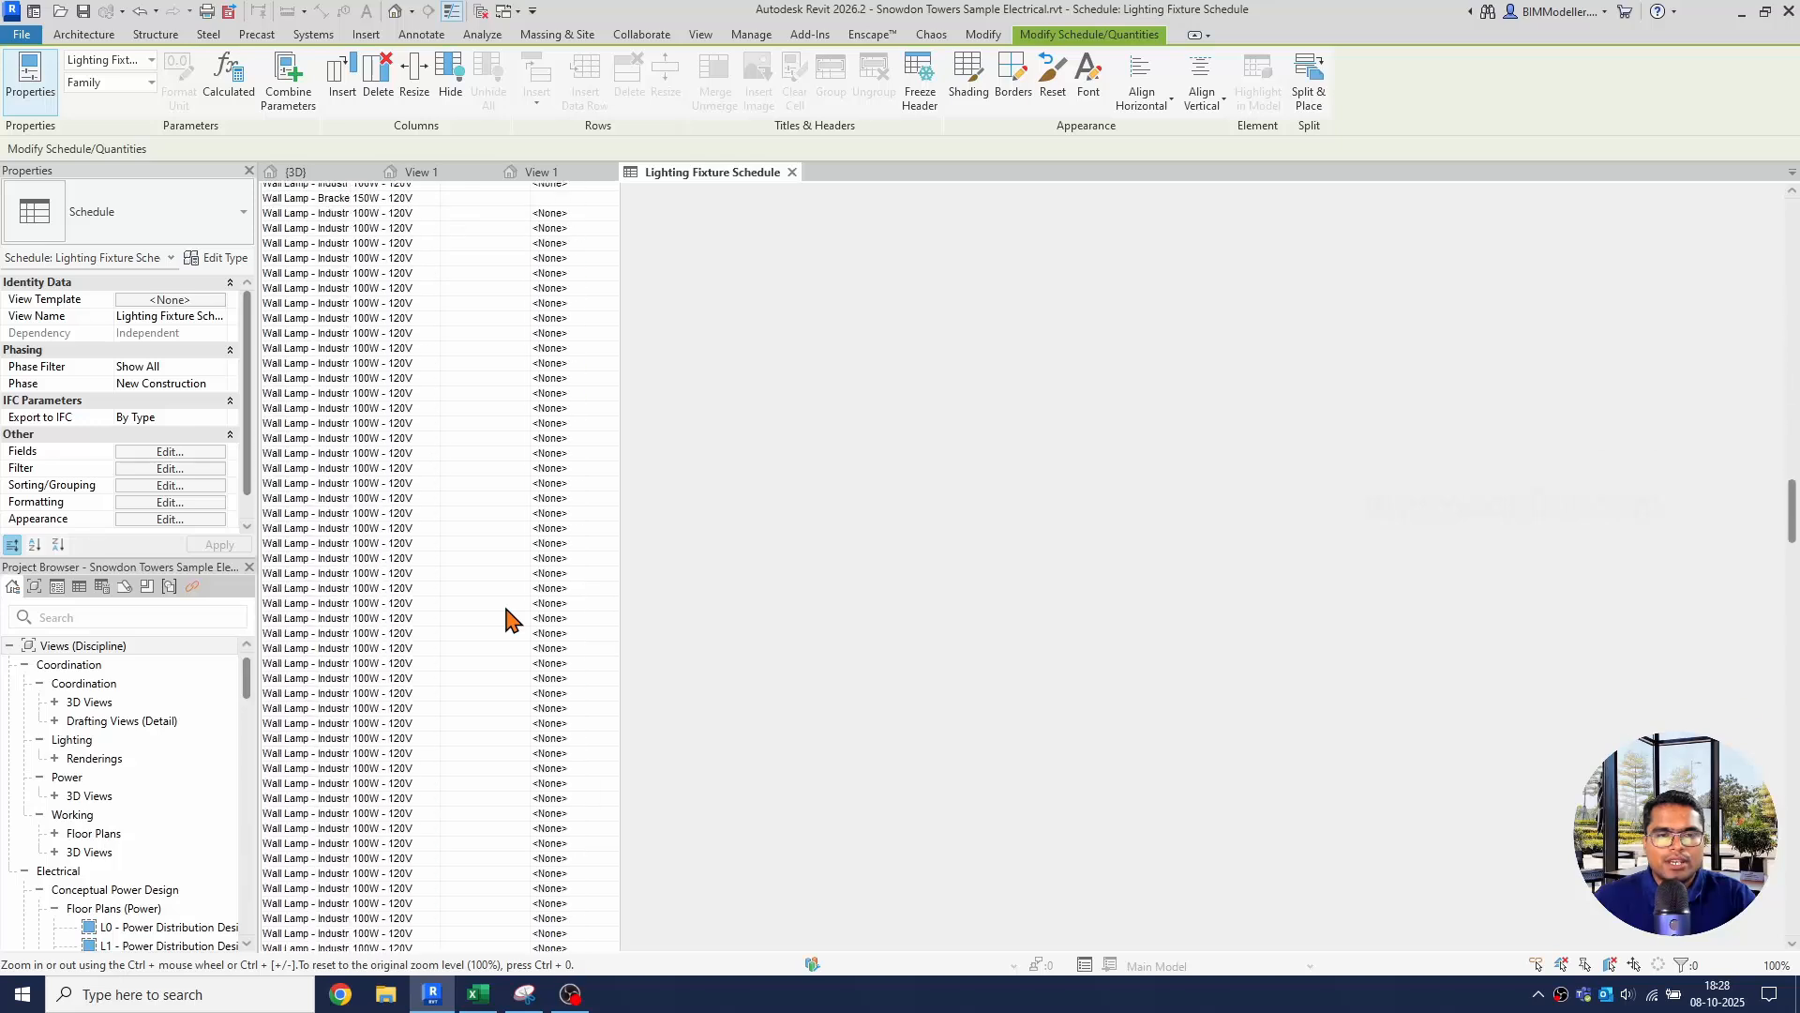
pyautogui.scroll(-20, 506, 618)
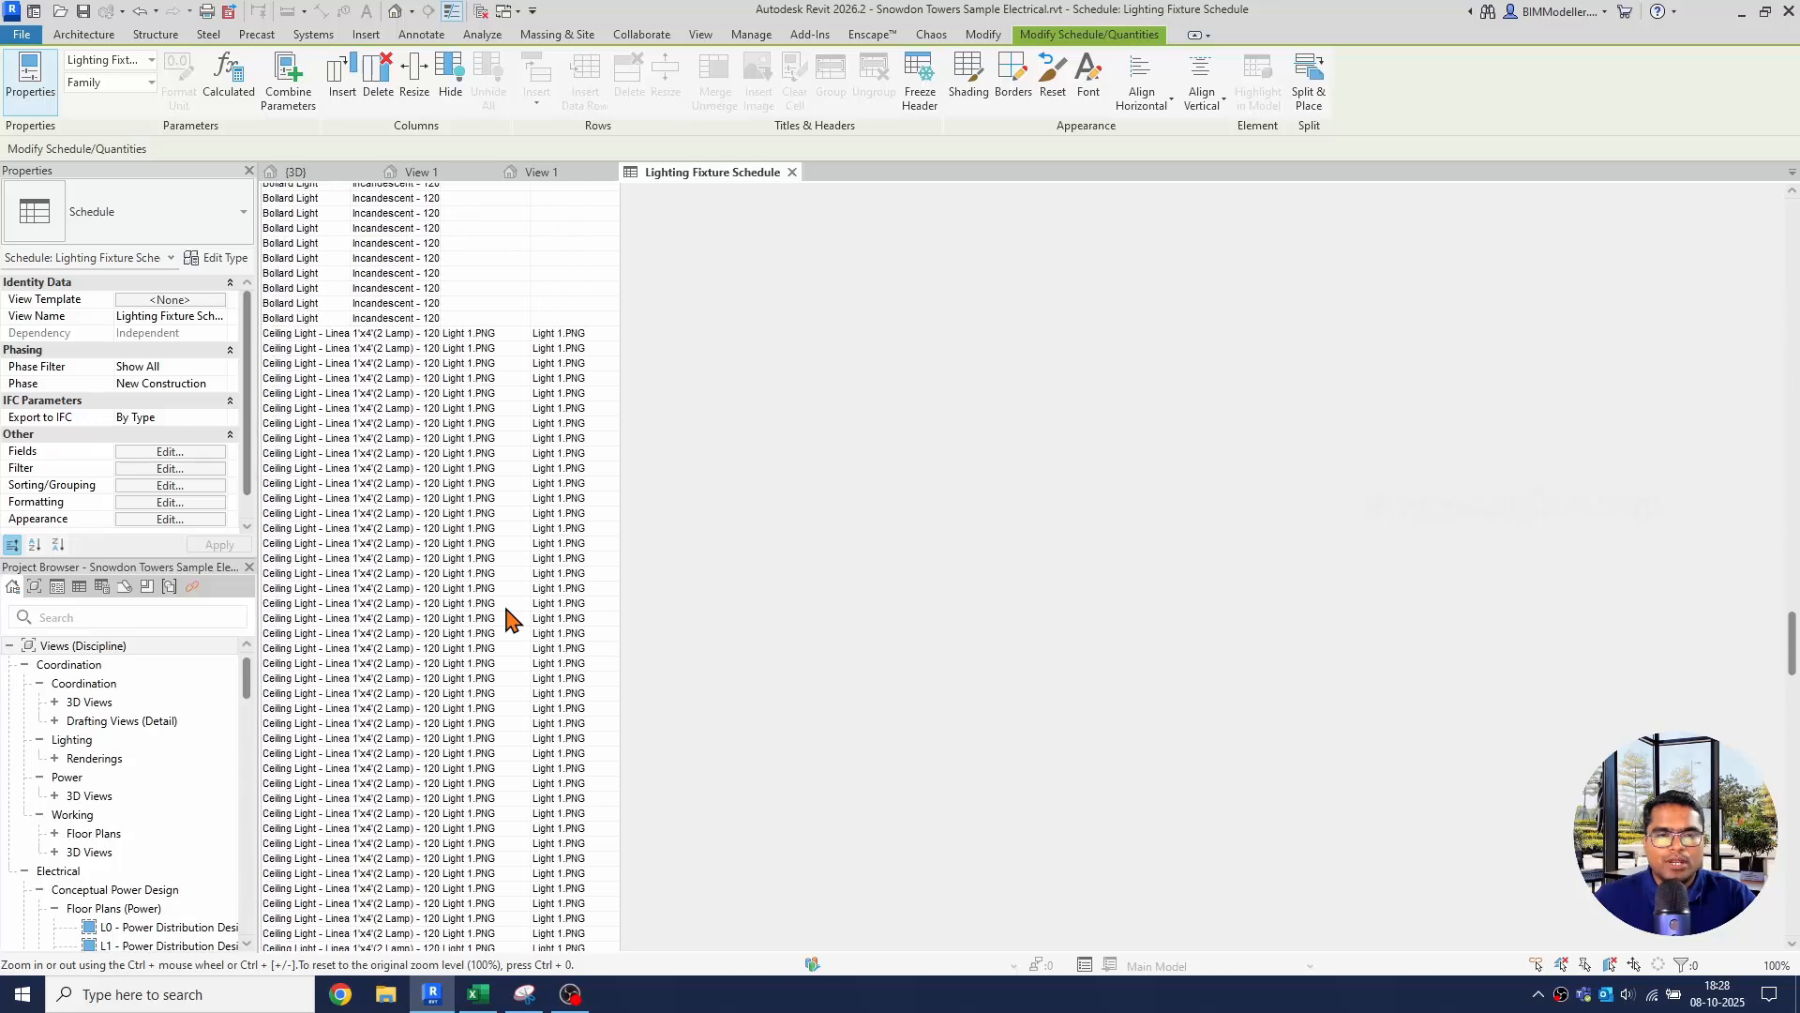
pyautogui.scroll(-10, 507, 619)
pyautogui.scroll(10, 506, 619)
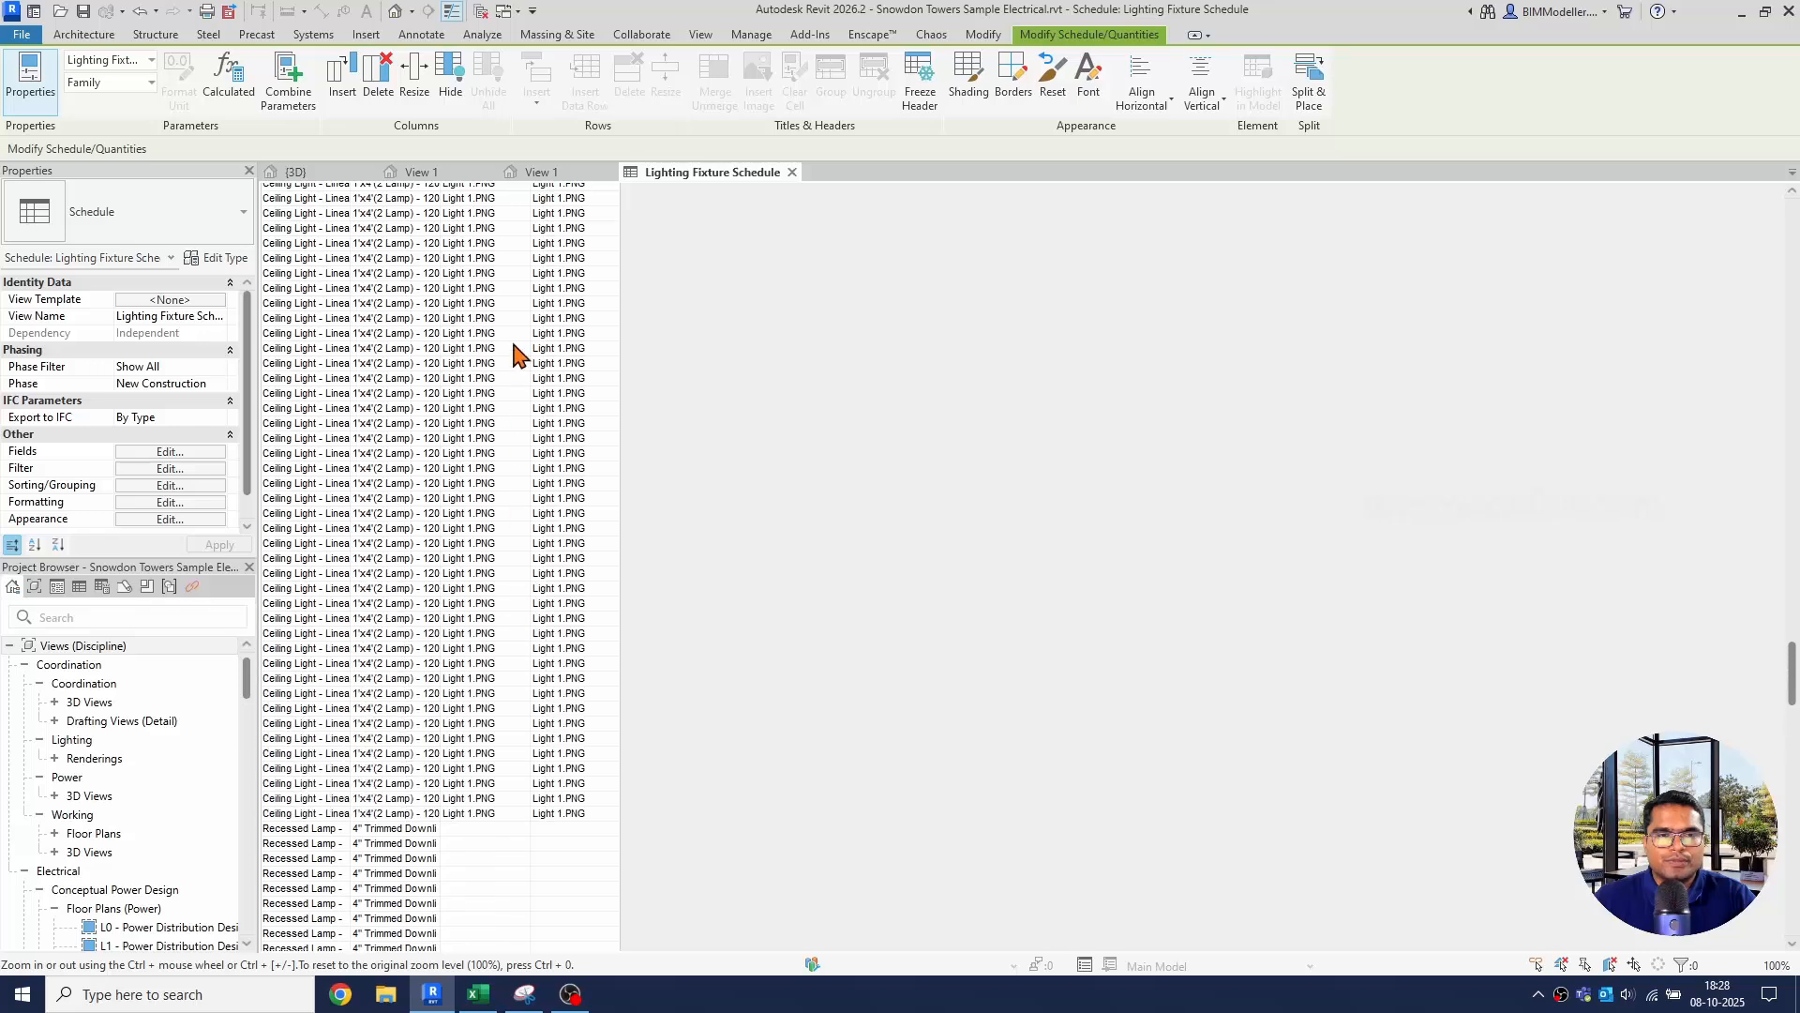
pyautogui.scroll(-5, 481, 450)
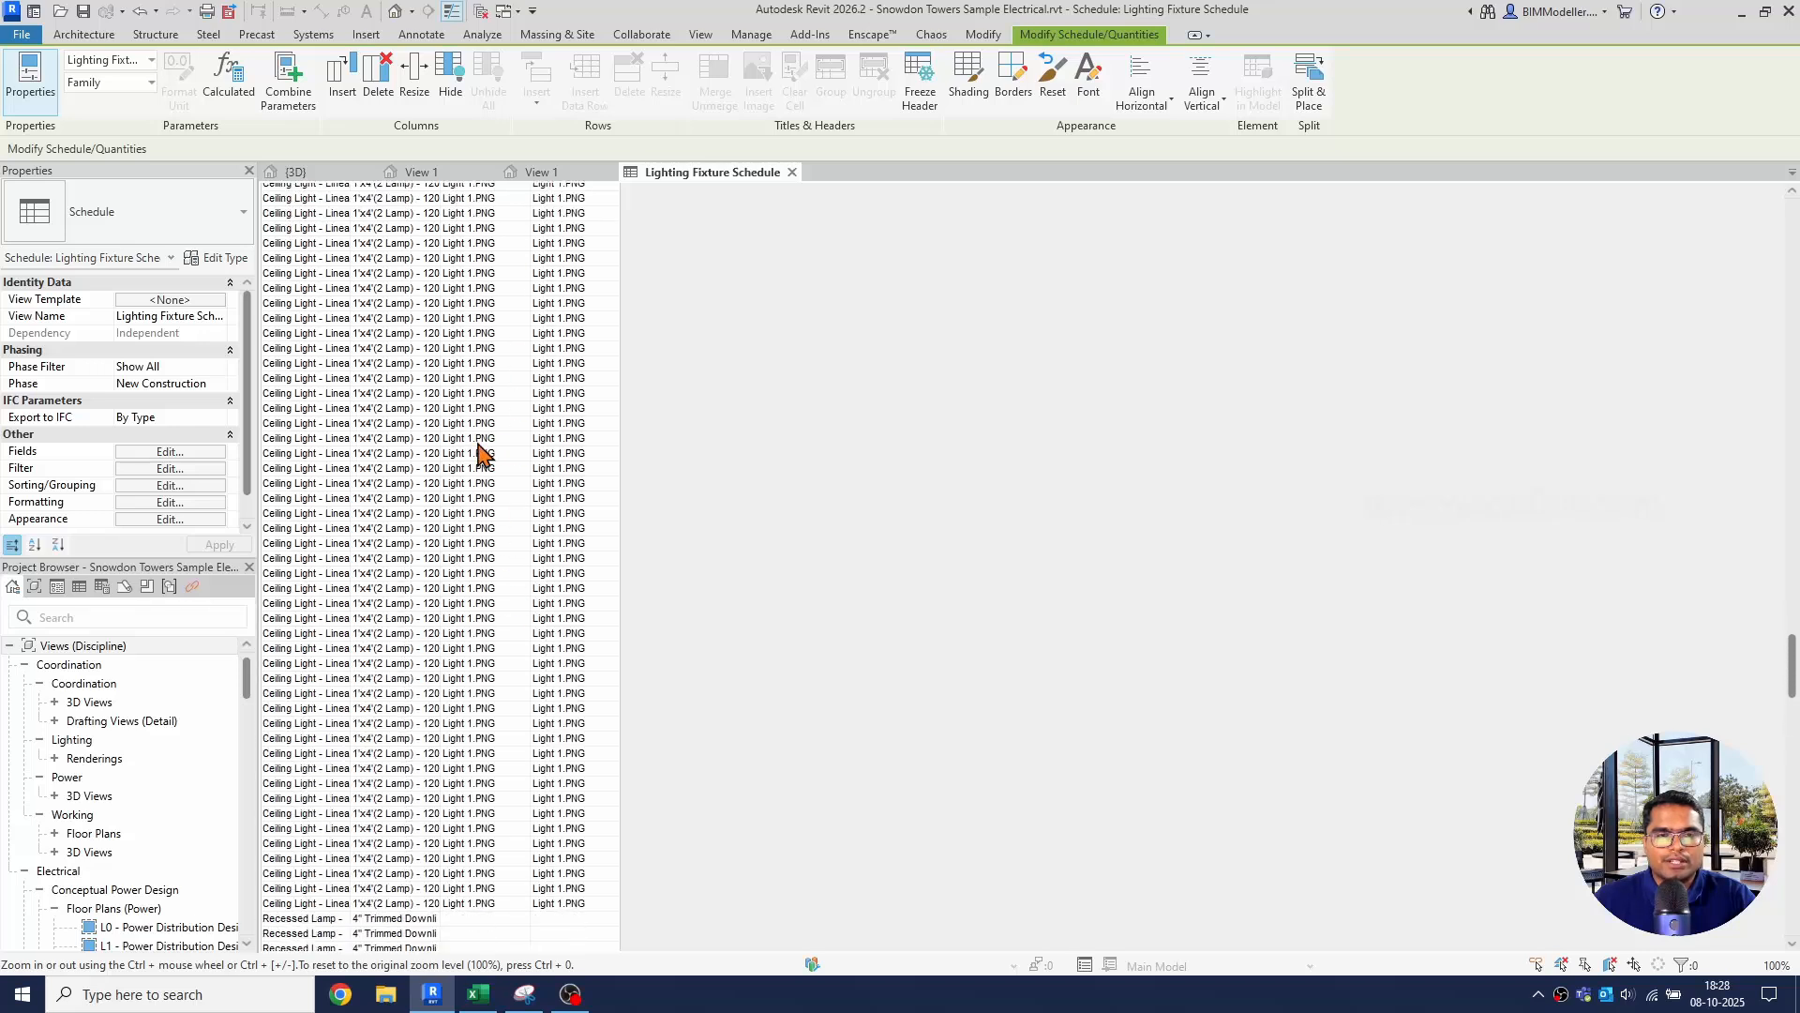
pyautogui.scroll(6, 549, 560)
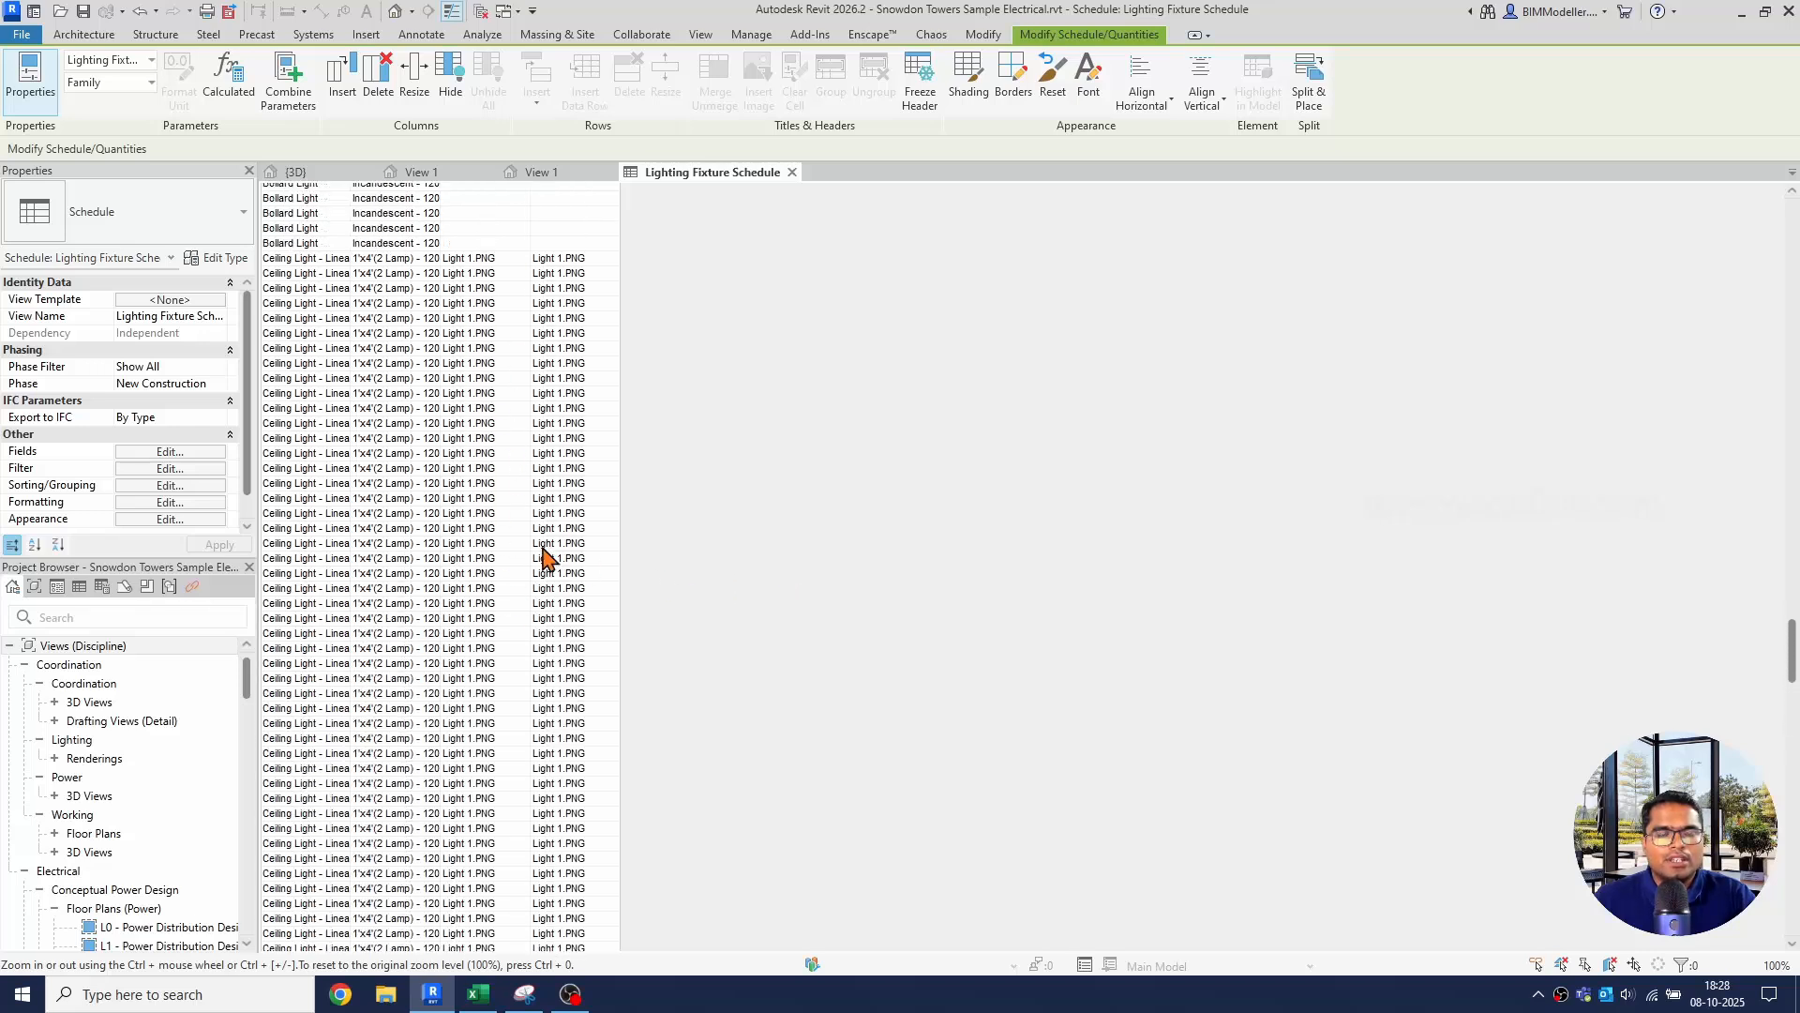
pyautogui.keyDown('ctrl'); pyautogui.scroll(2, 543, 556); pyautogui.keyUp('ctrl')
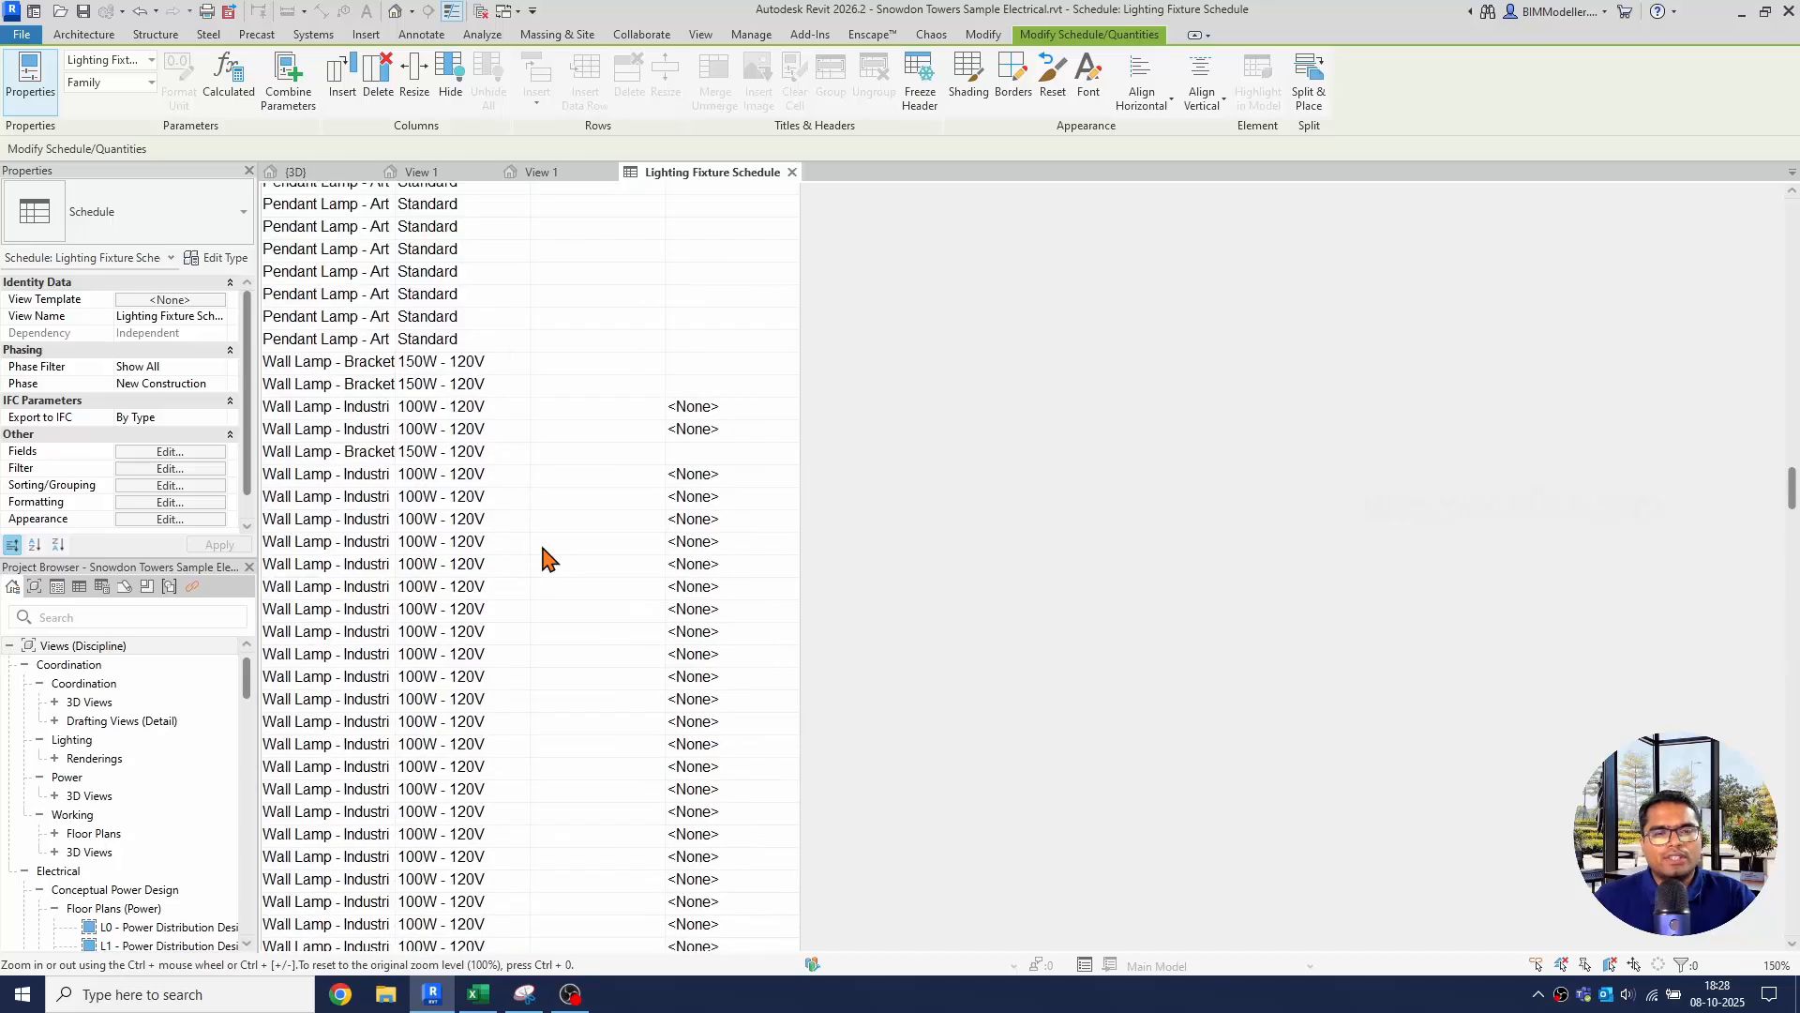
# Compare the Type Image entries of the wall lamps and the Pendant-Dome fixtures in the schedule.
pyautogui.scroll(-3, 655, 550)
pyautogui.scroll(10, 653, 548)
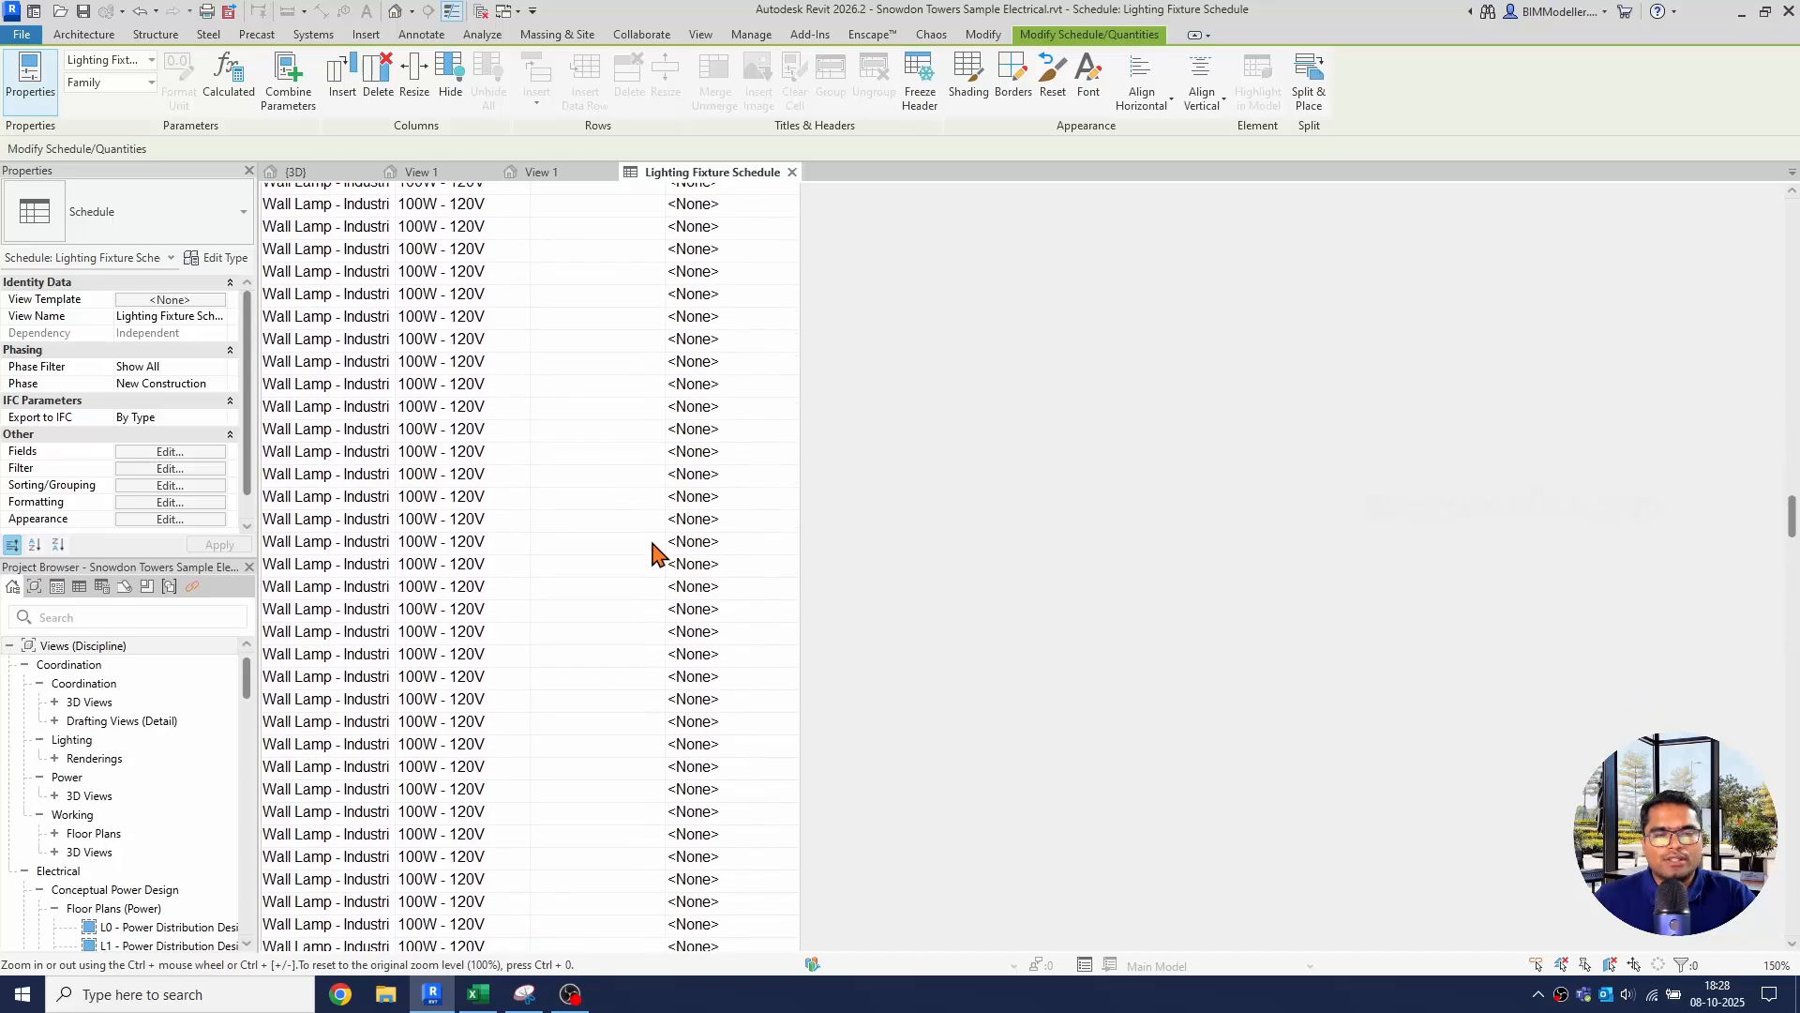
pyautogui.scroll(8, 654, 527)
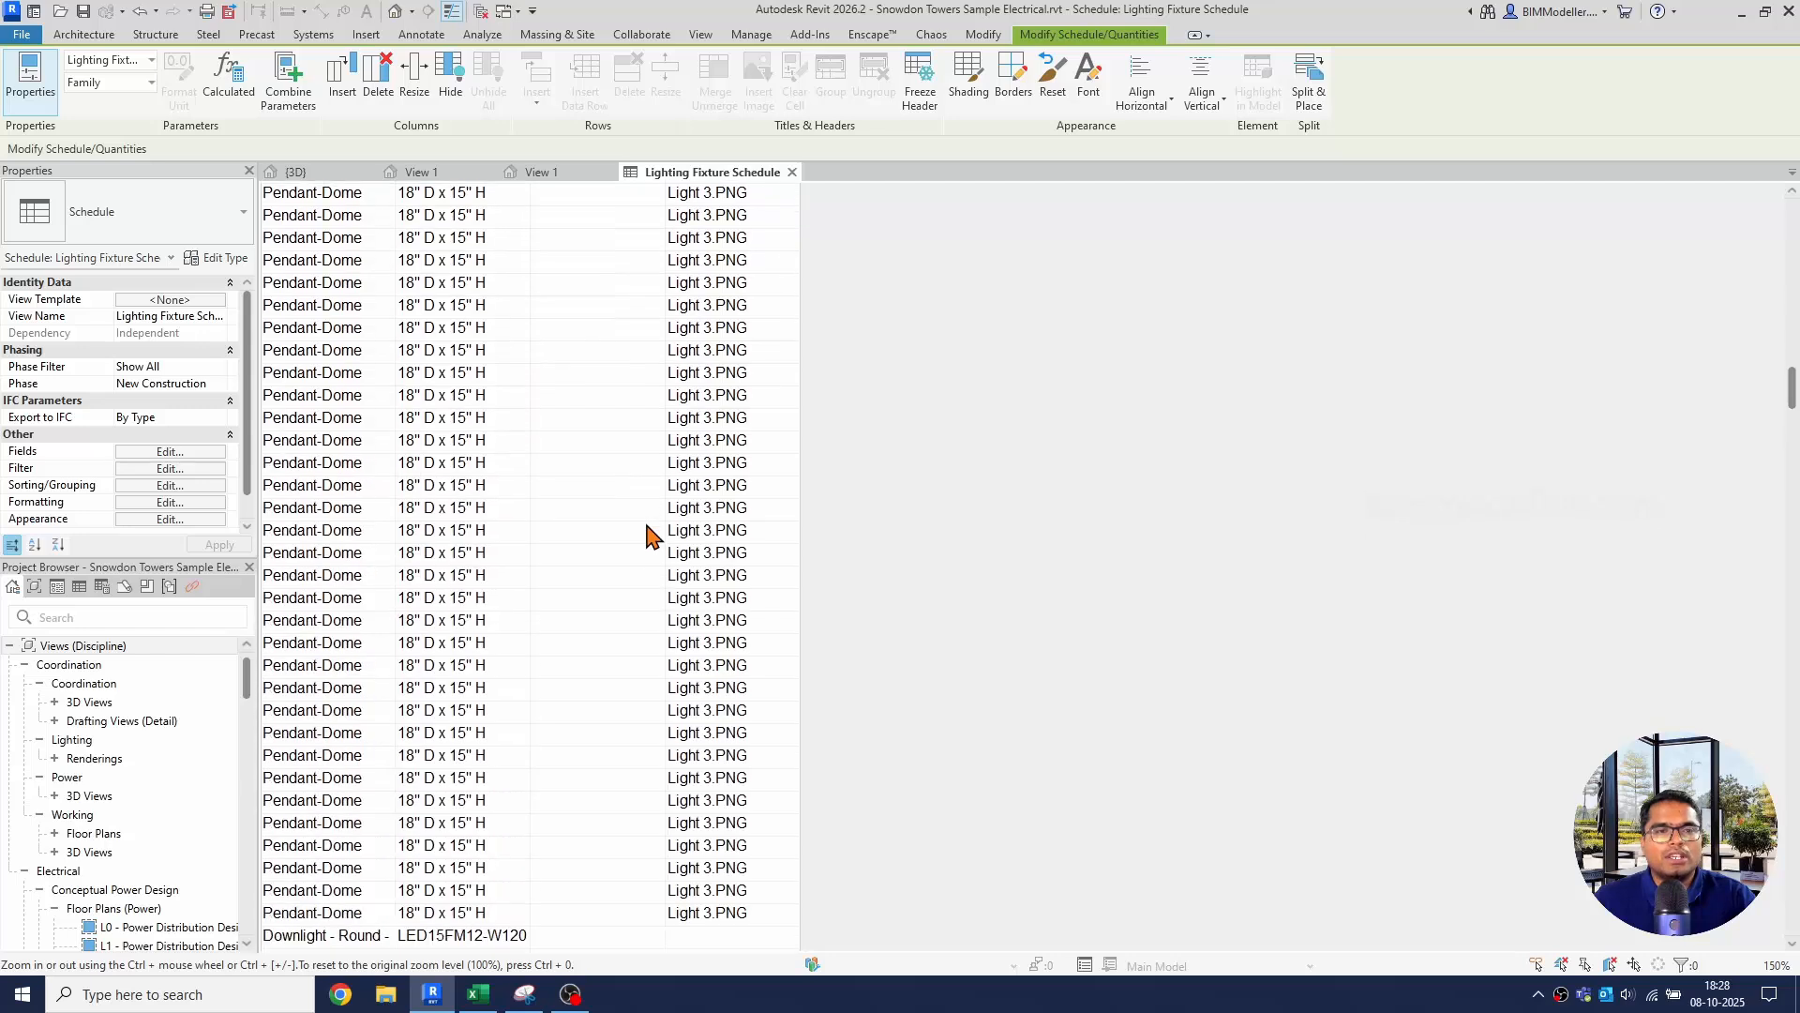
pyautogui.scroll(-5, 90, 816)
pyautogui.scroll(-4, 89, 807)
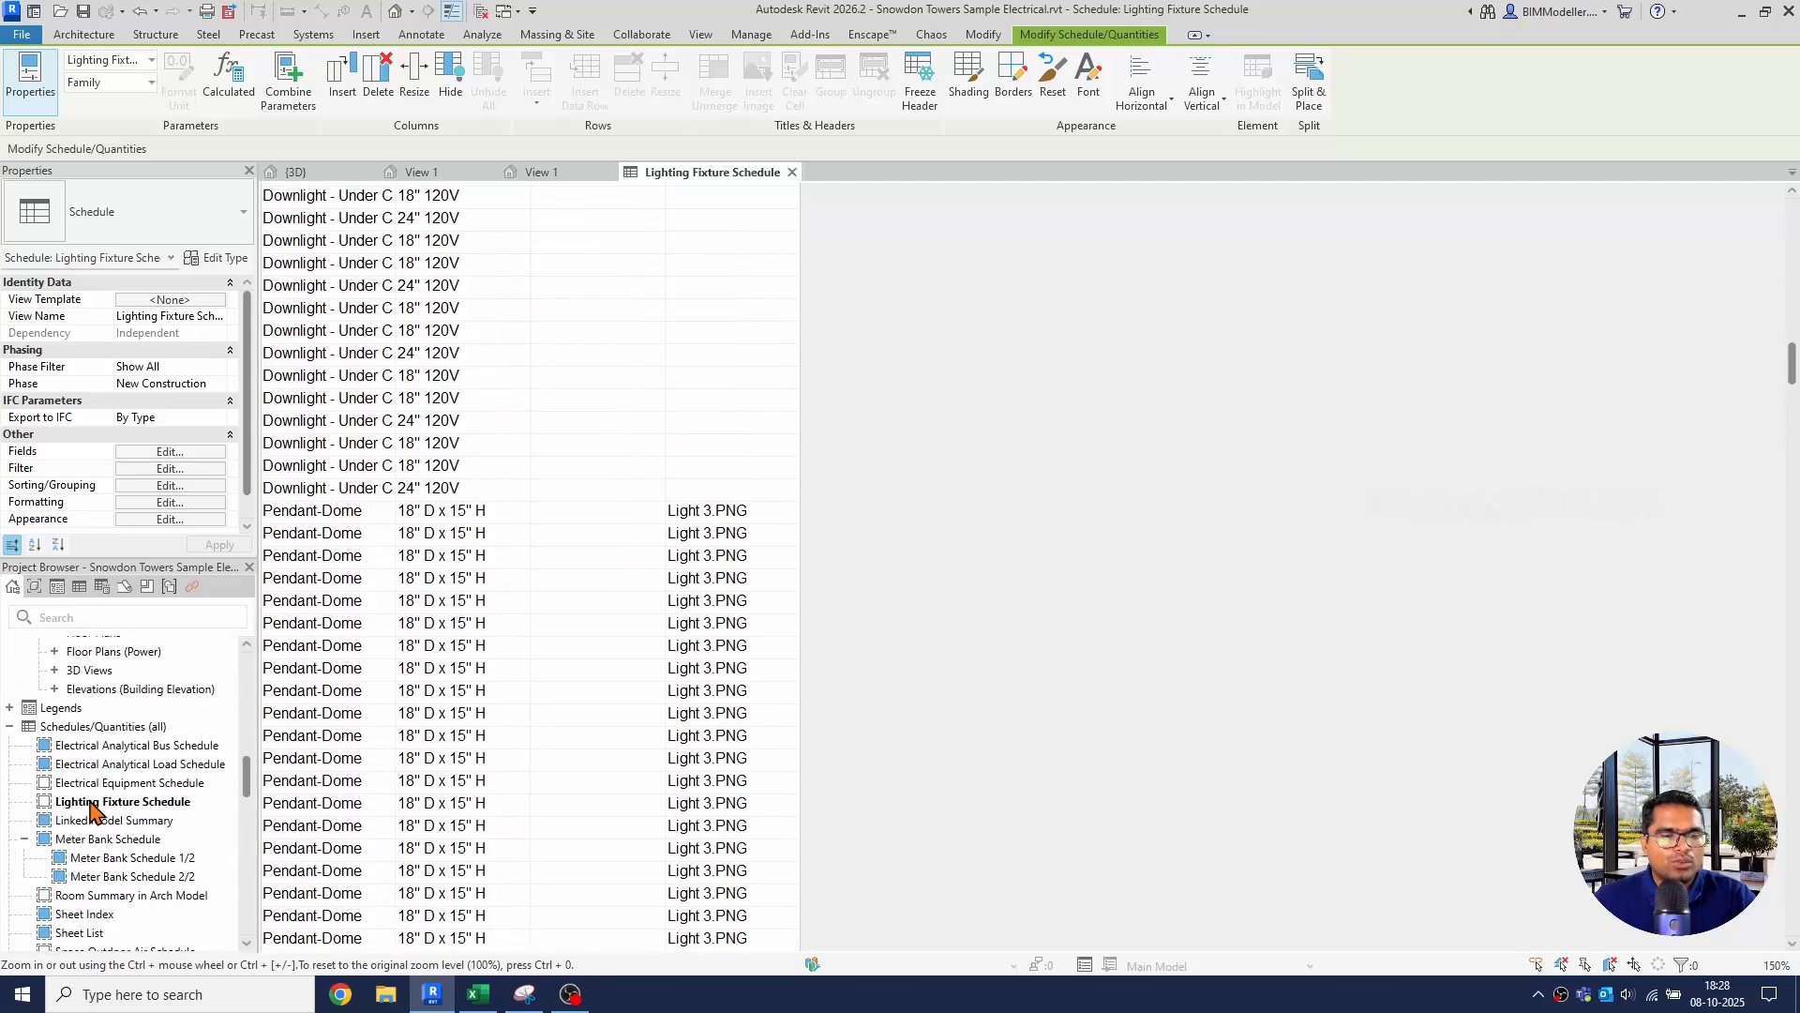
# Create a new sheet with the E1 30 x 42 Horizontal_Snowdon title block.
pyautogui.scroll(-1, 103, 751)
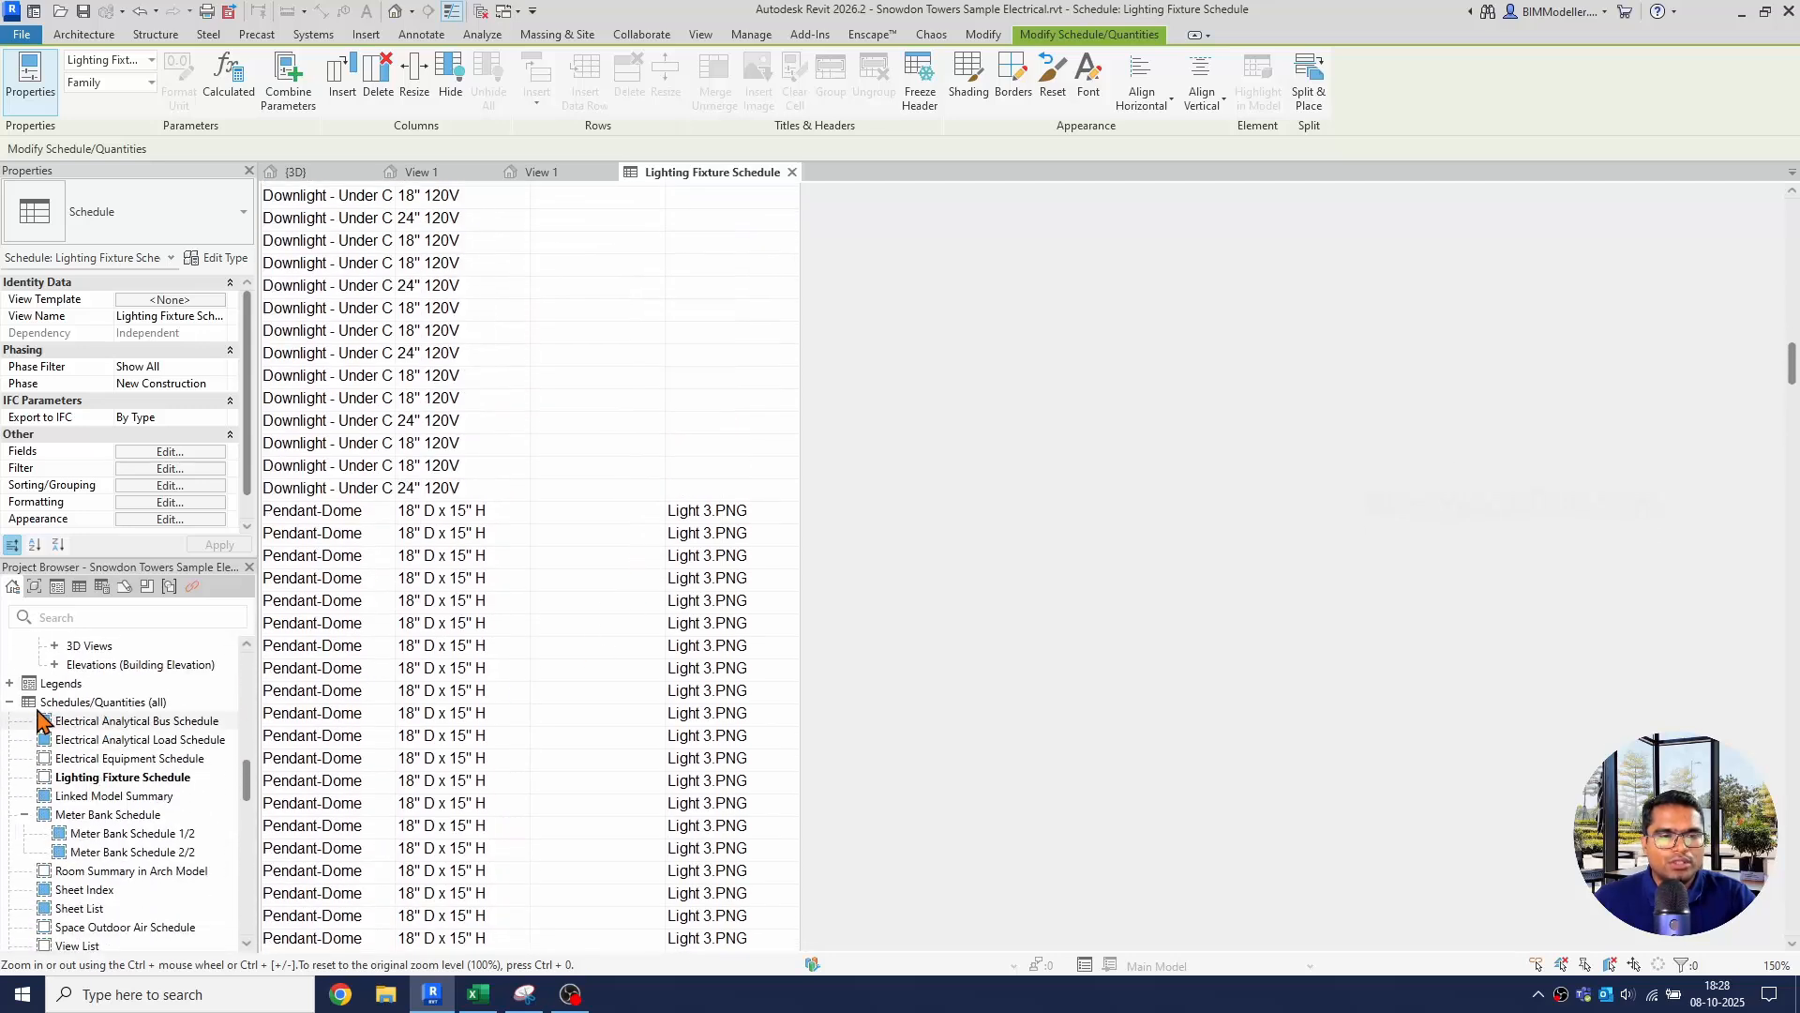
pyautogui.scroll(-2, 136, 827)
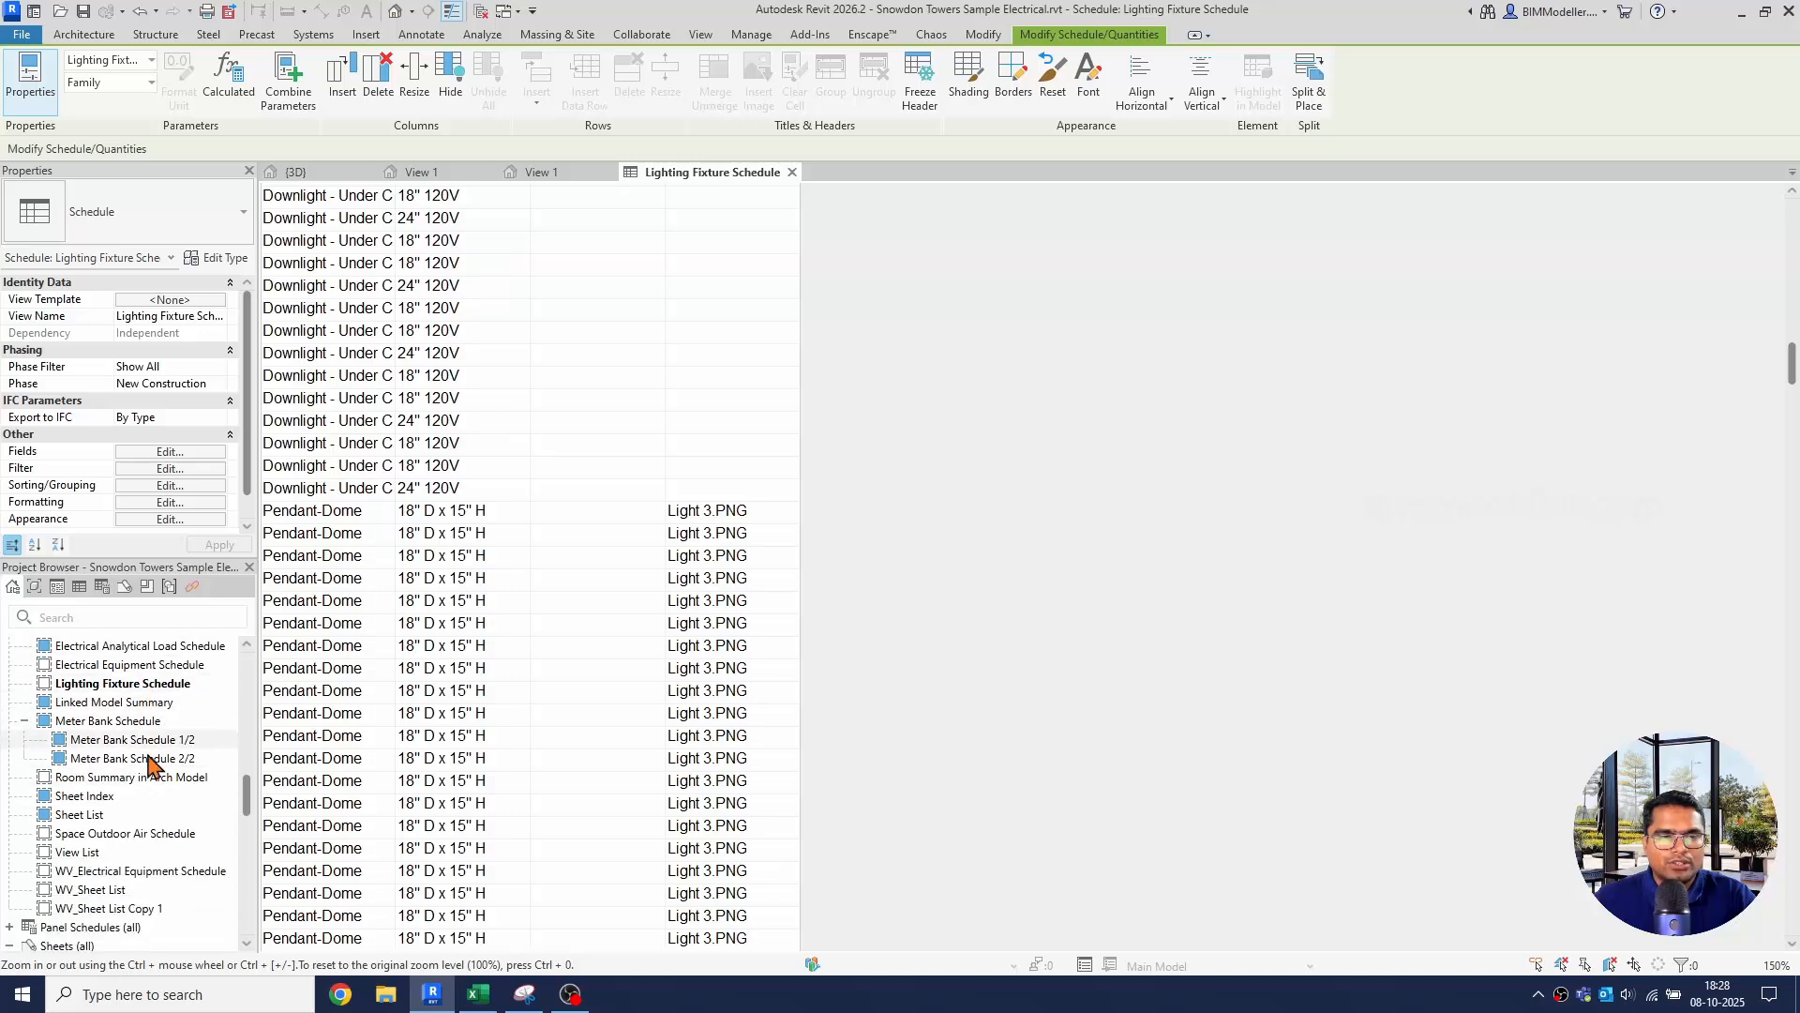
pyautogui.scroll(-5, 146, 751)
pyautogui.click(82, 667)
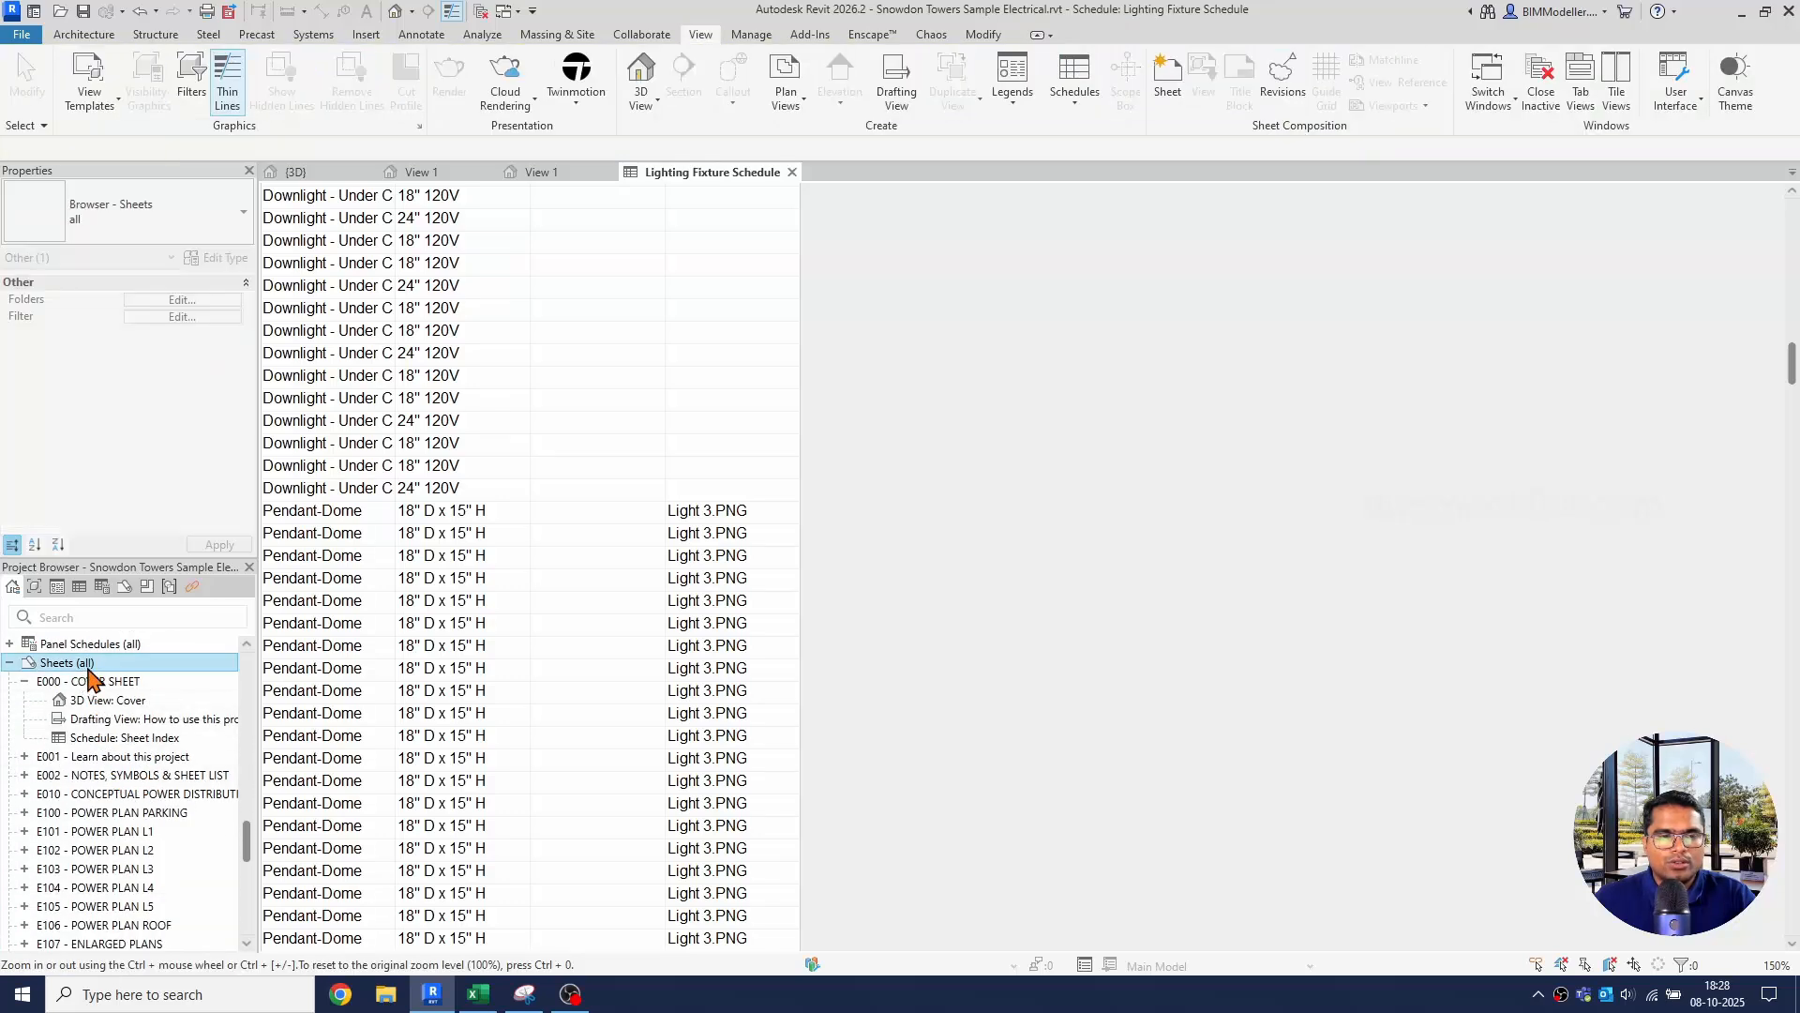
pyautogui.rightClick(86, 662)
pyautogui.click(193, 676)
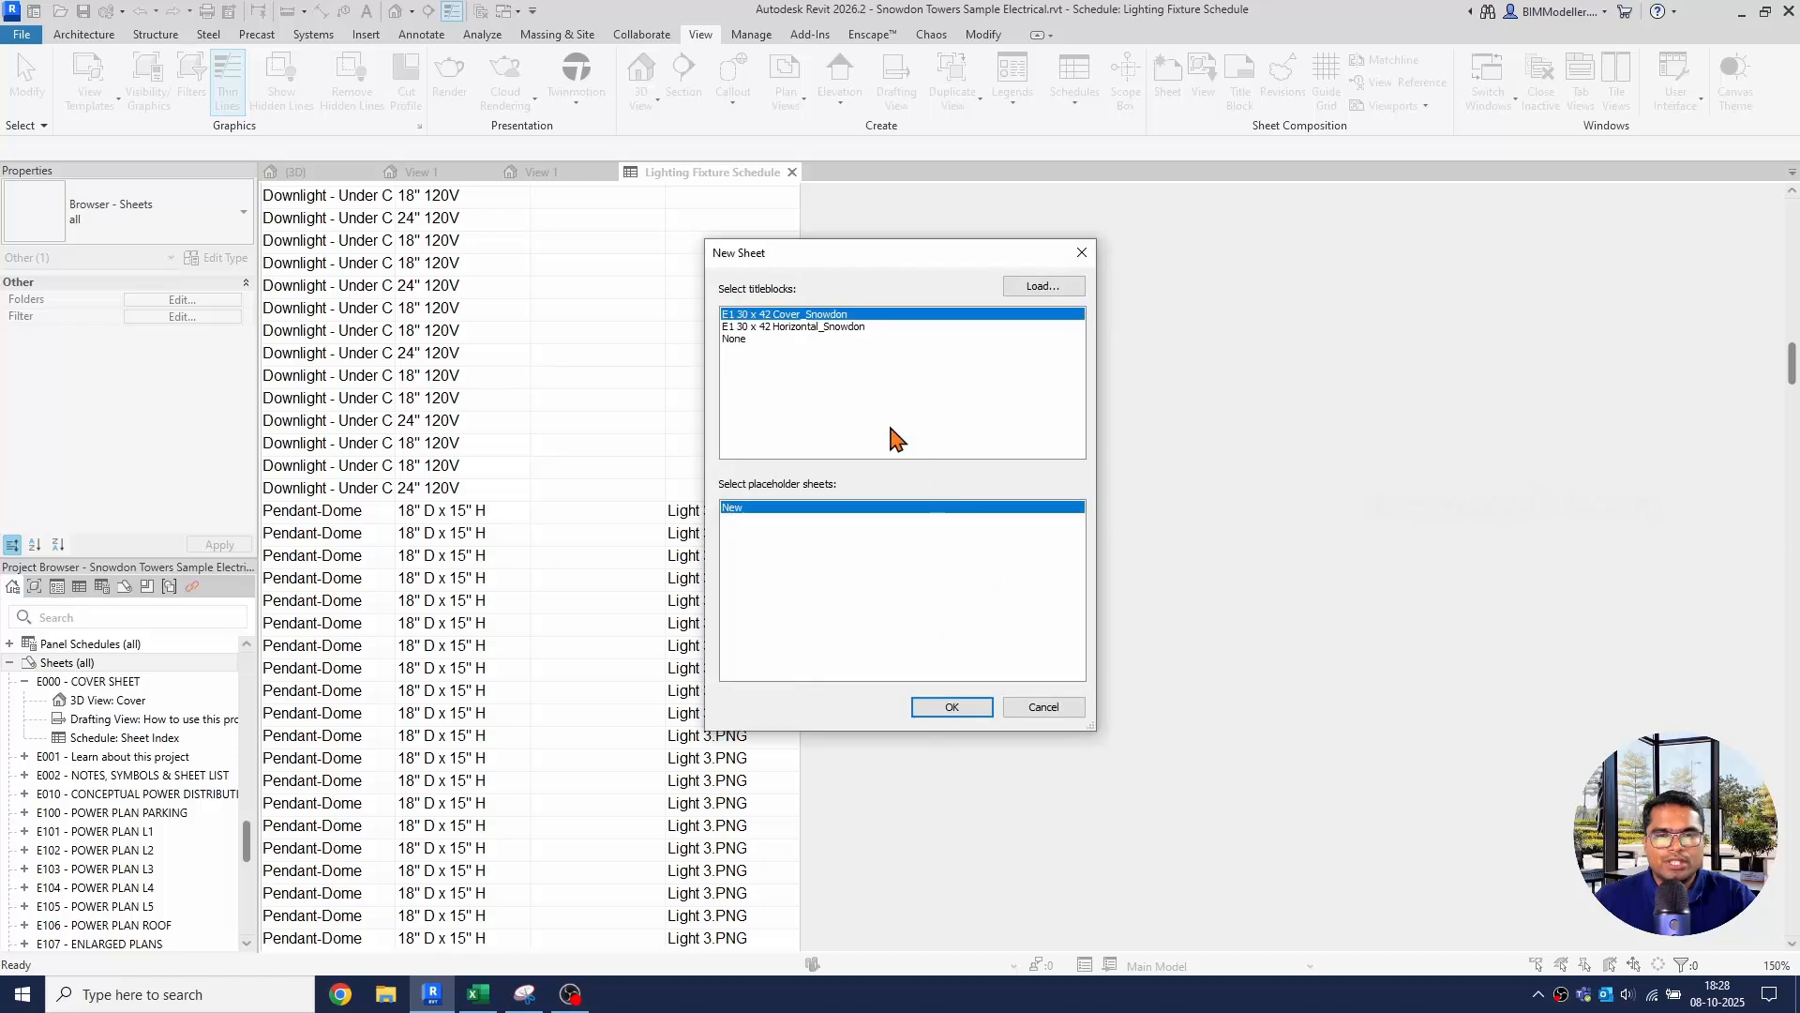
pyautogui.click(849, 329)
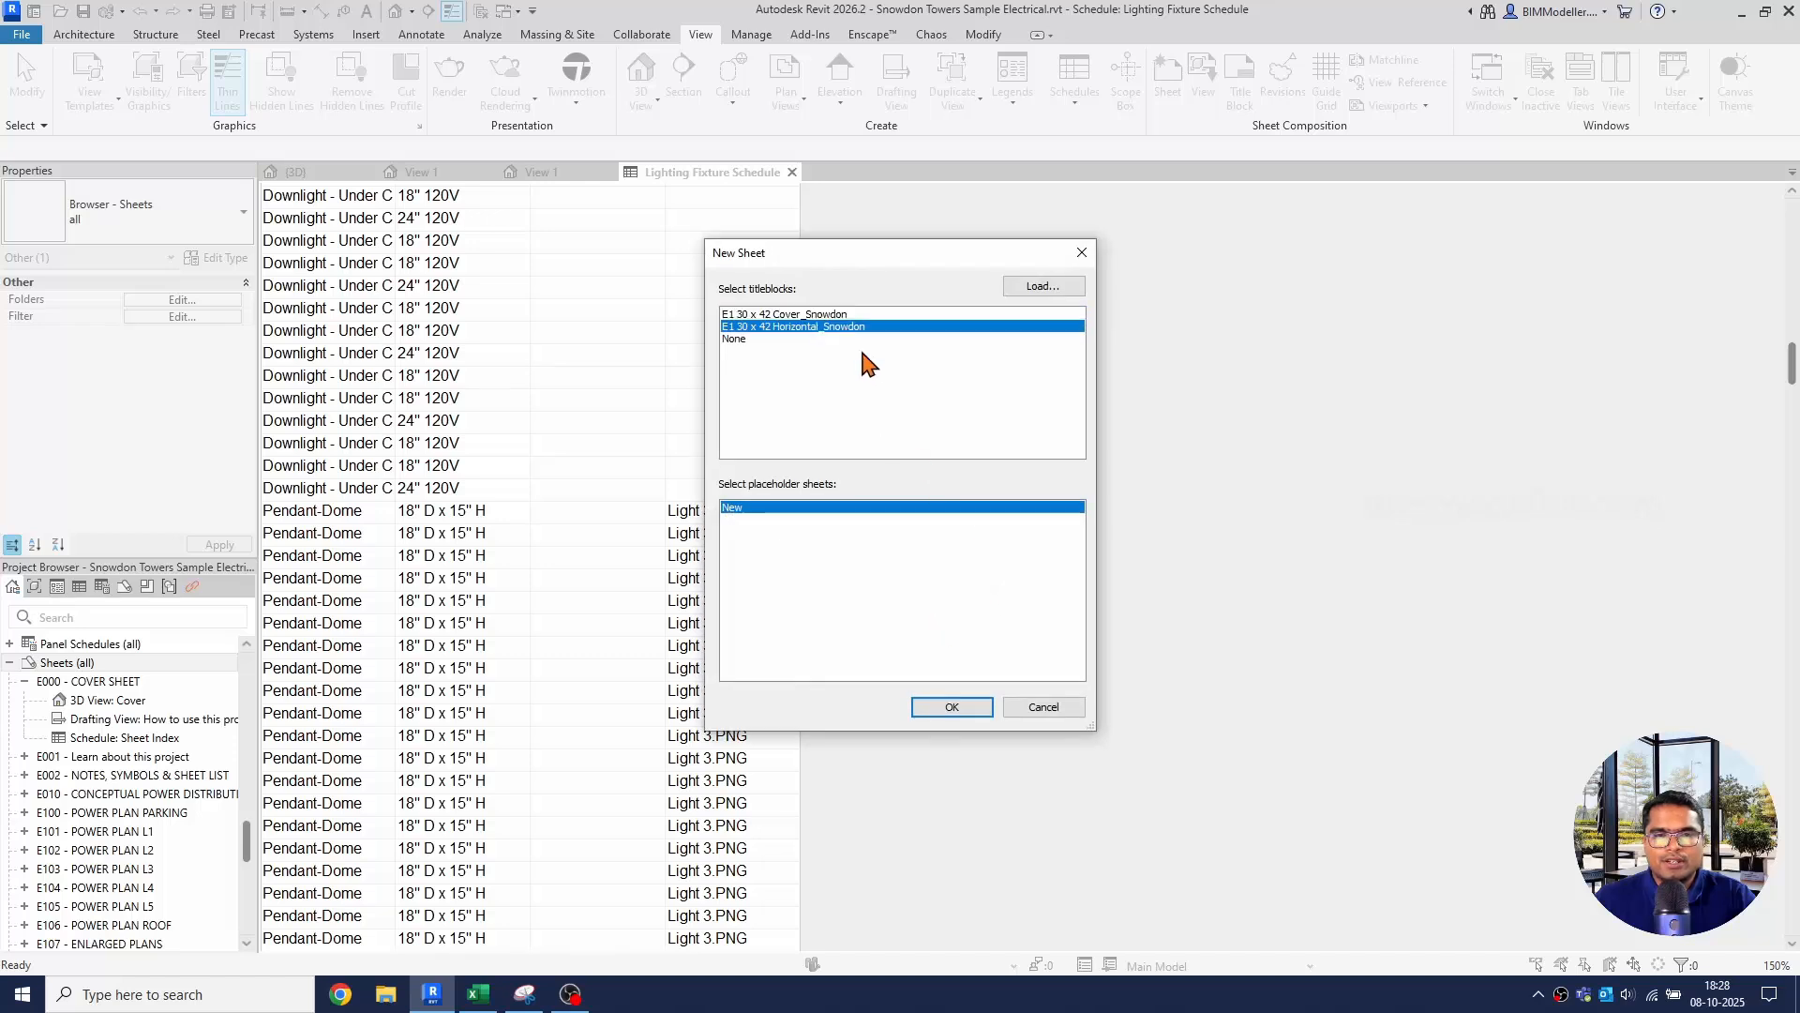
pyautogui.click(966, 709)
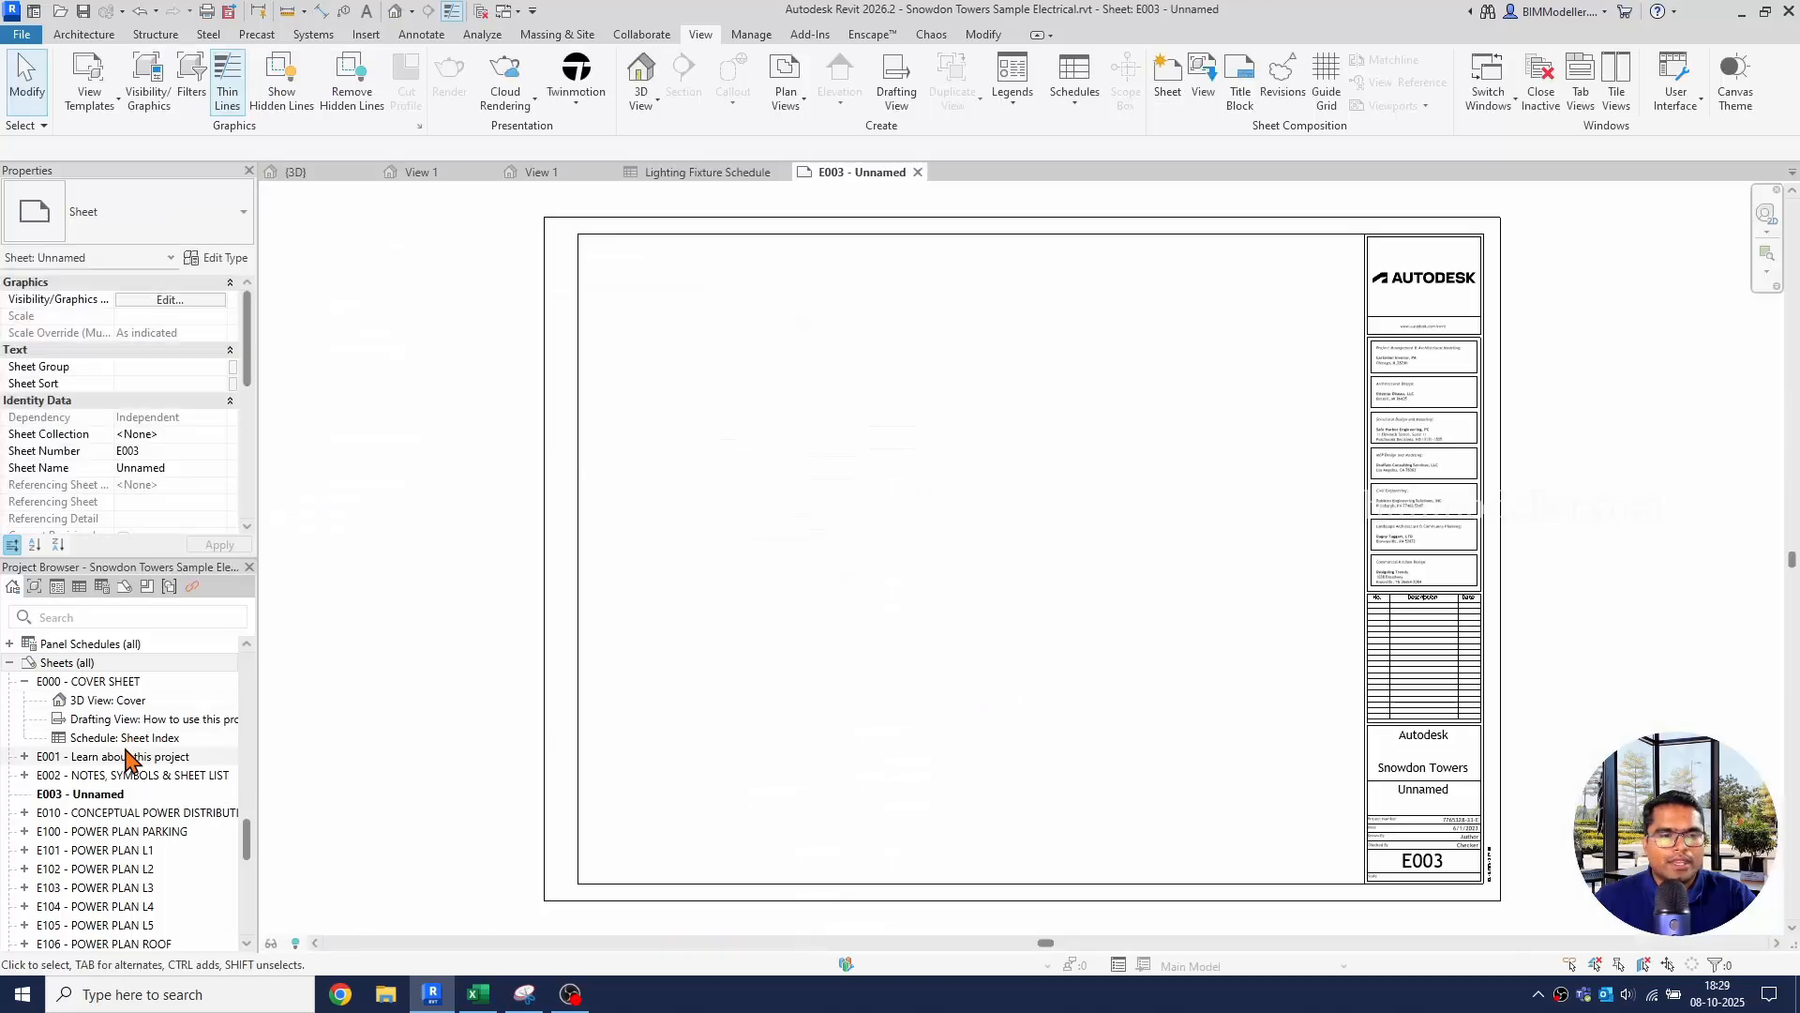
# Place the Lighting Fixture Schedule on the new sheet E003, in the left part of the title block.
pyautogui.scroll(10, 116, 773)
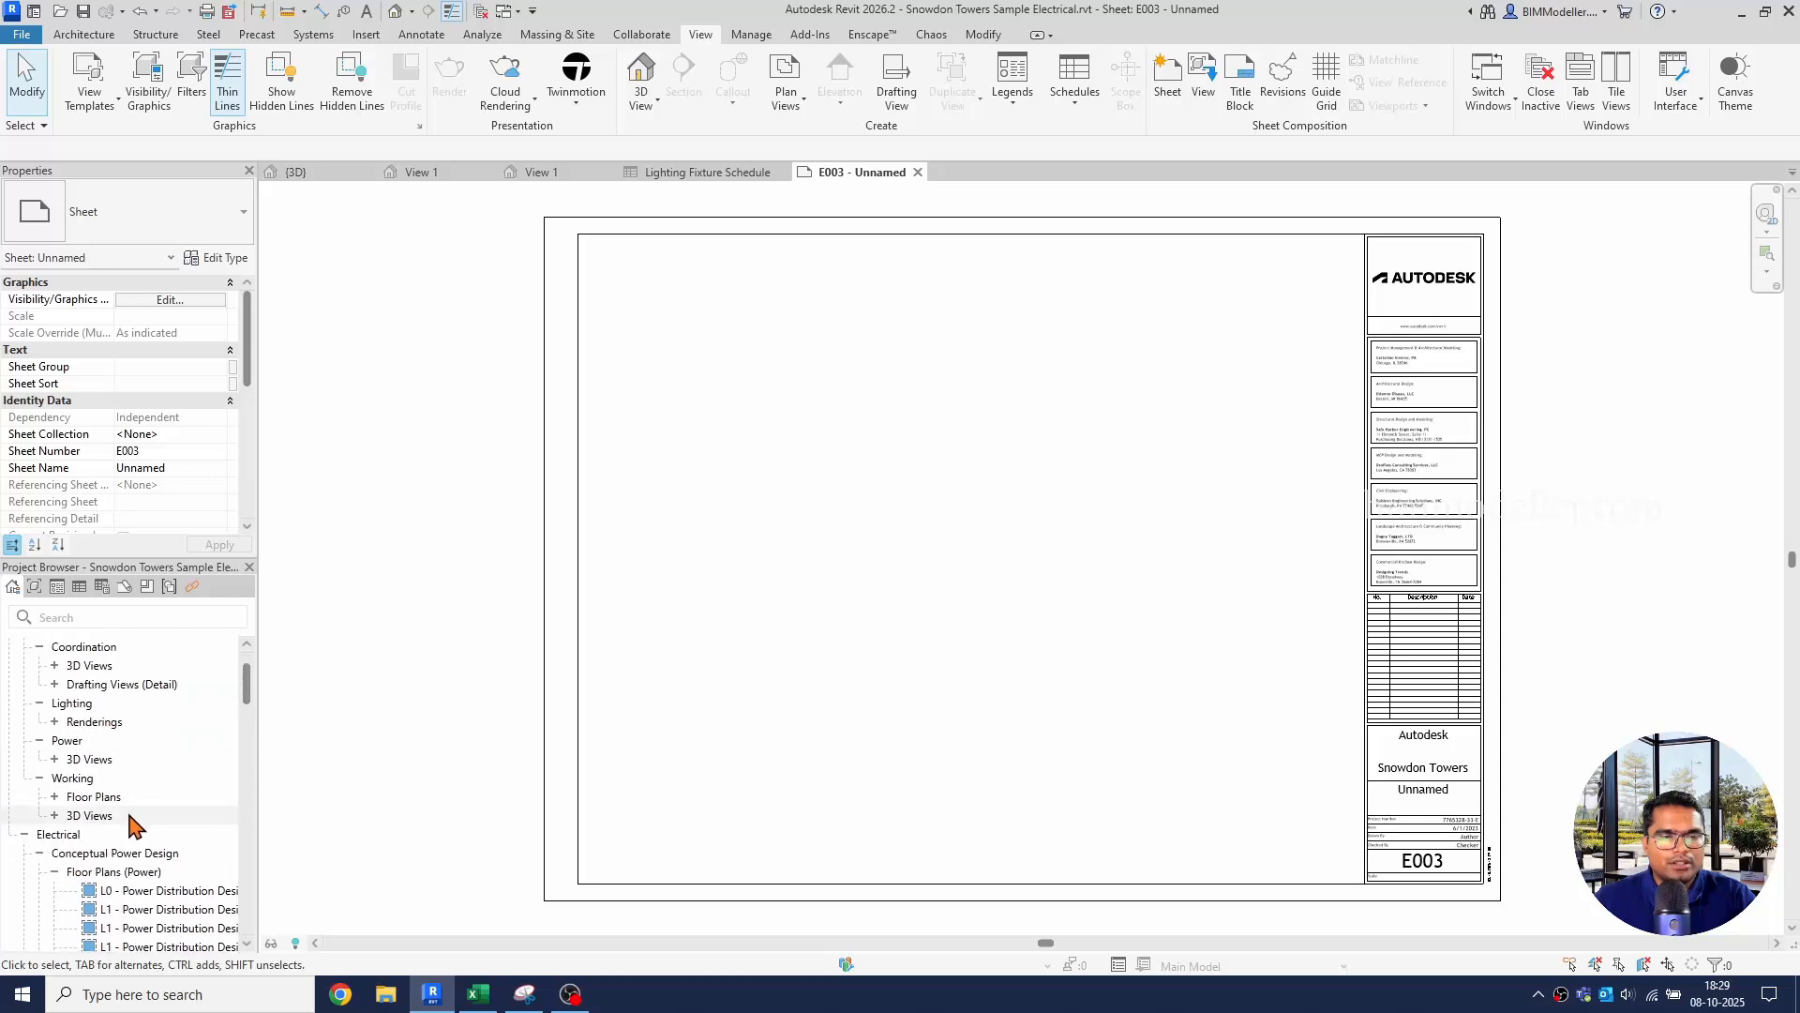
pyautogui.scroll(-1, 127, 815)
pyautogui.click(128, 834)
pyautogui.scroll(-5, 129, 842)
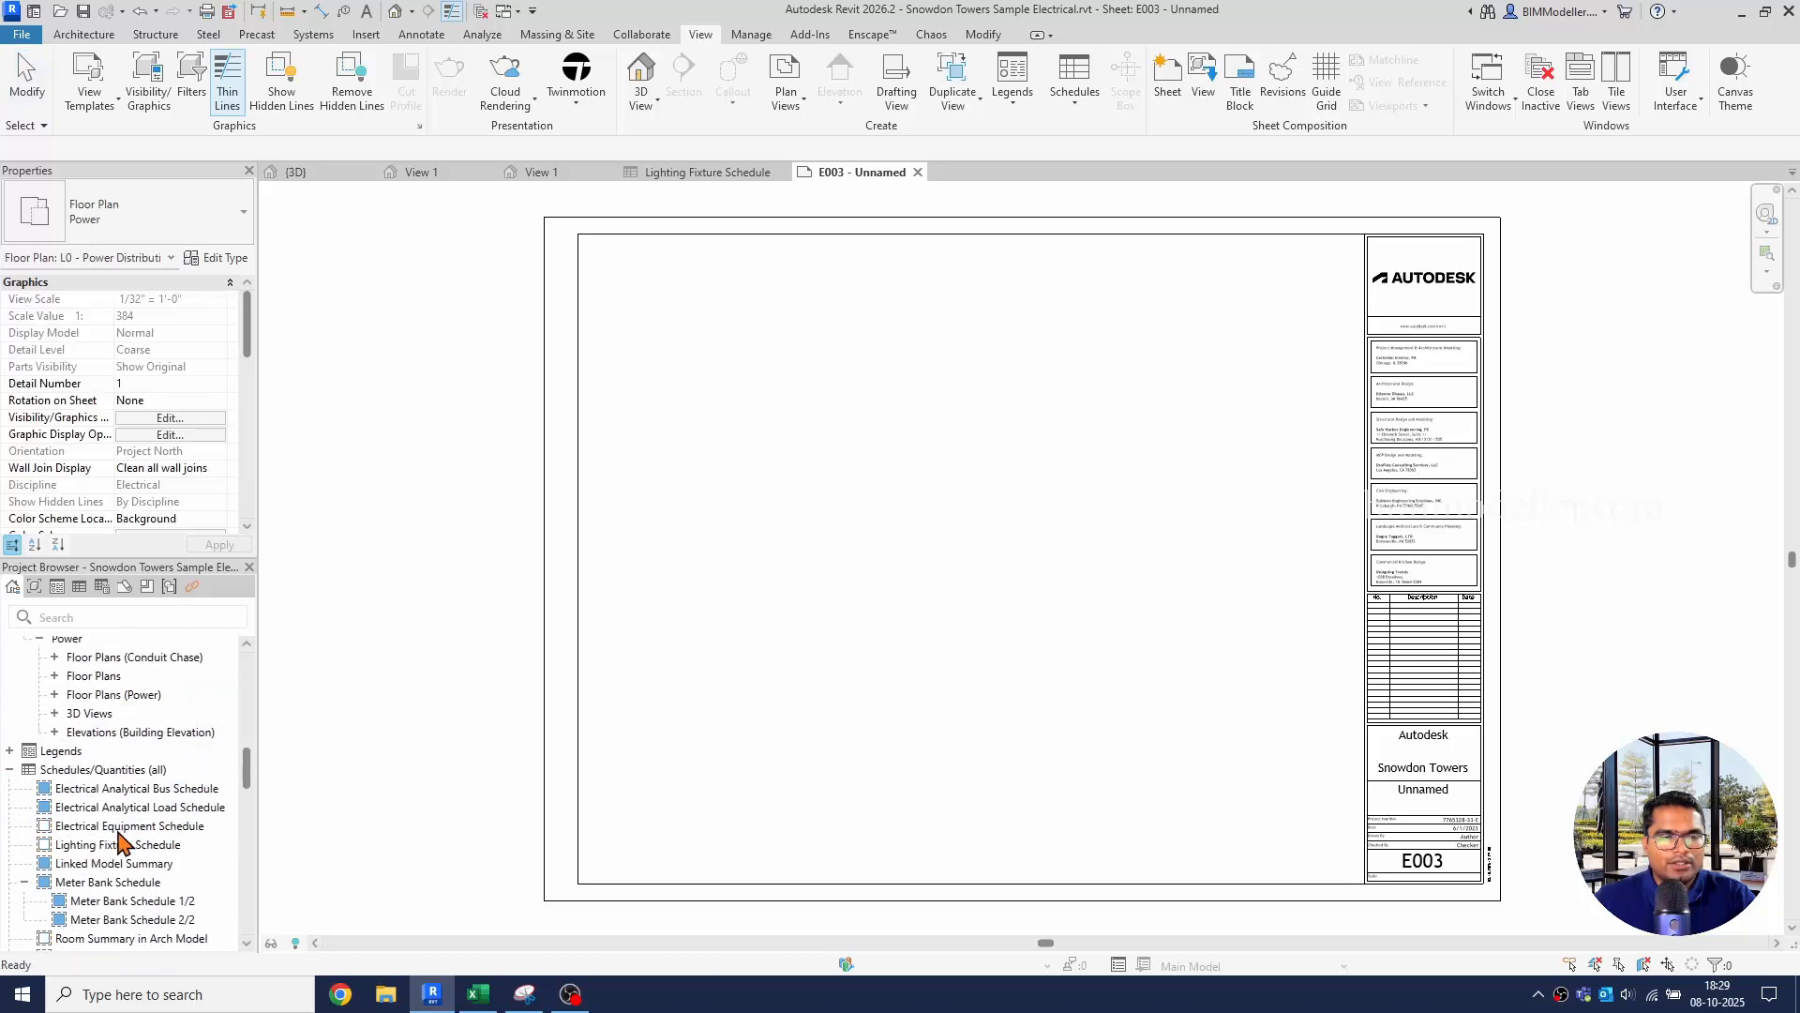
pyautogui.click(143, 844)
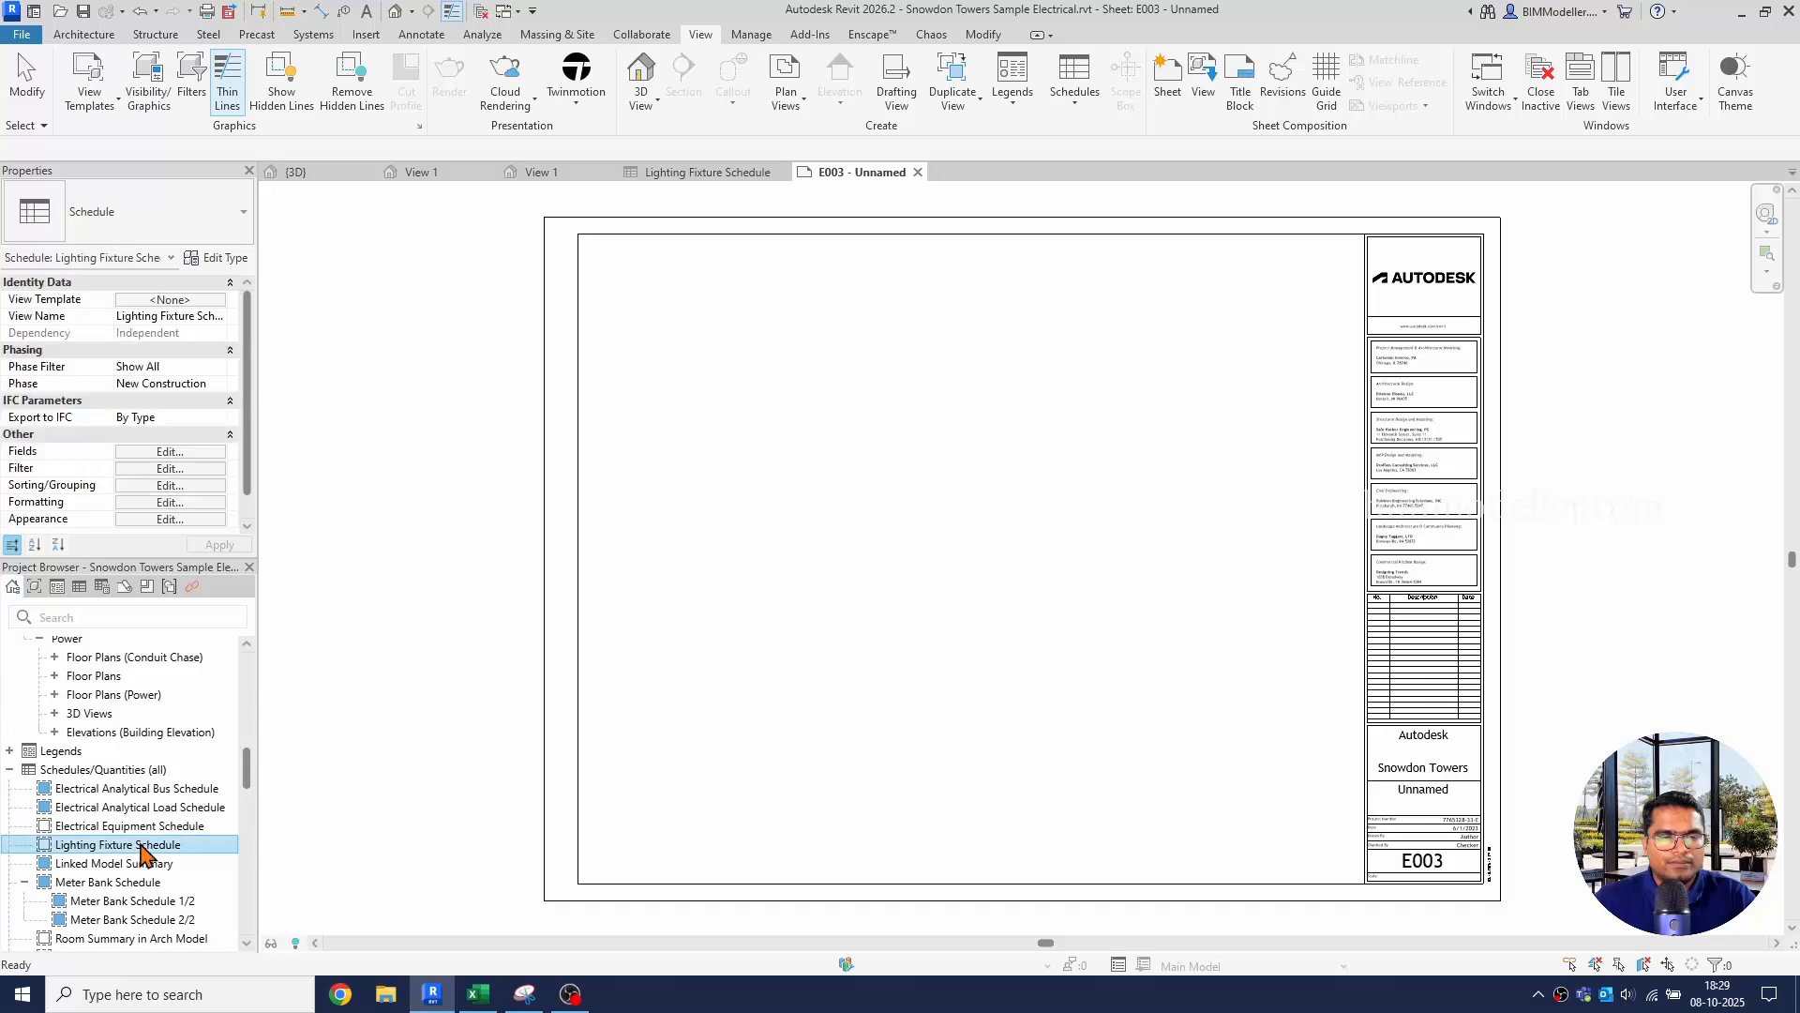
pyautogui.click(91, 841)
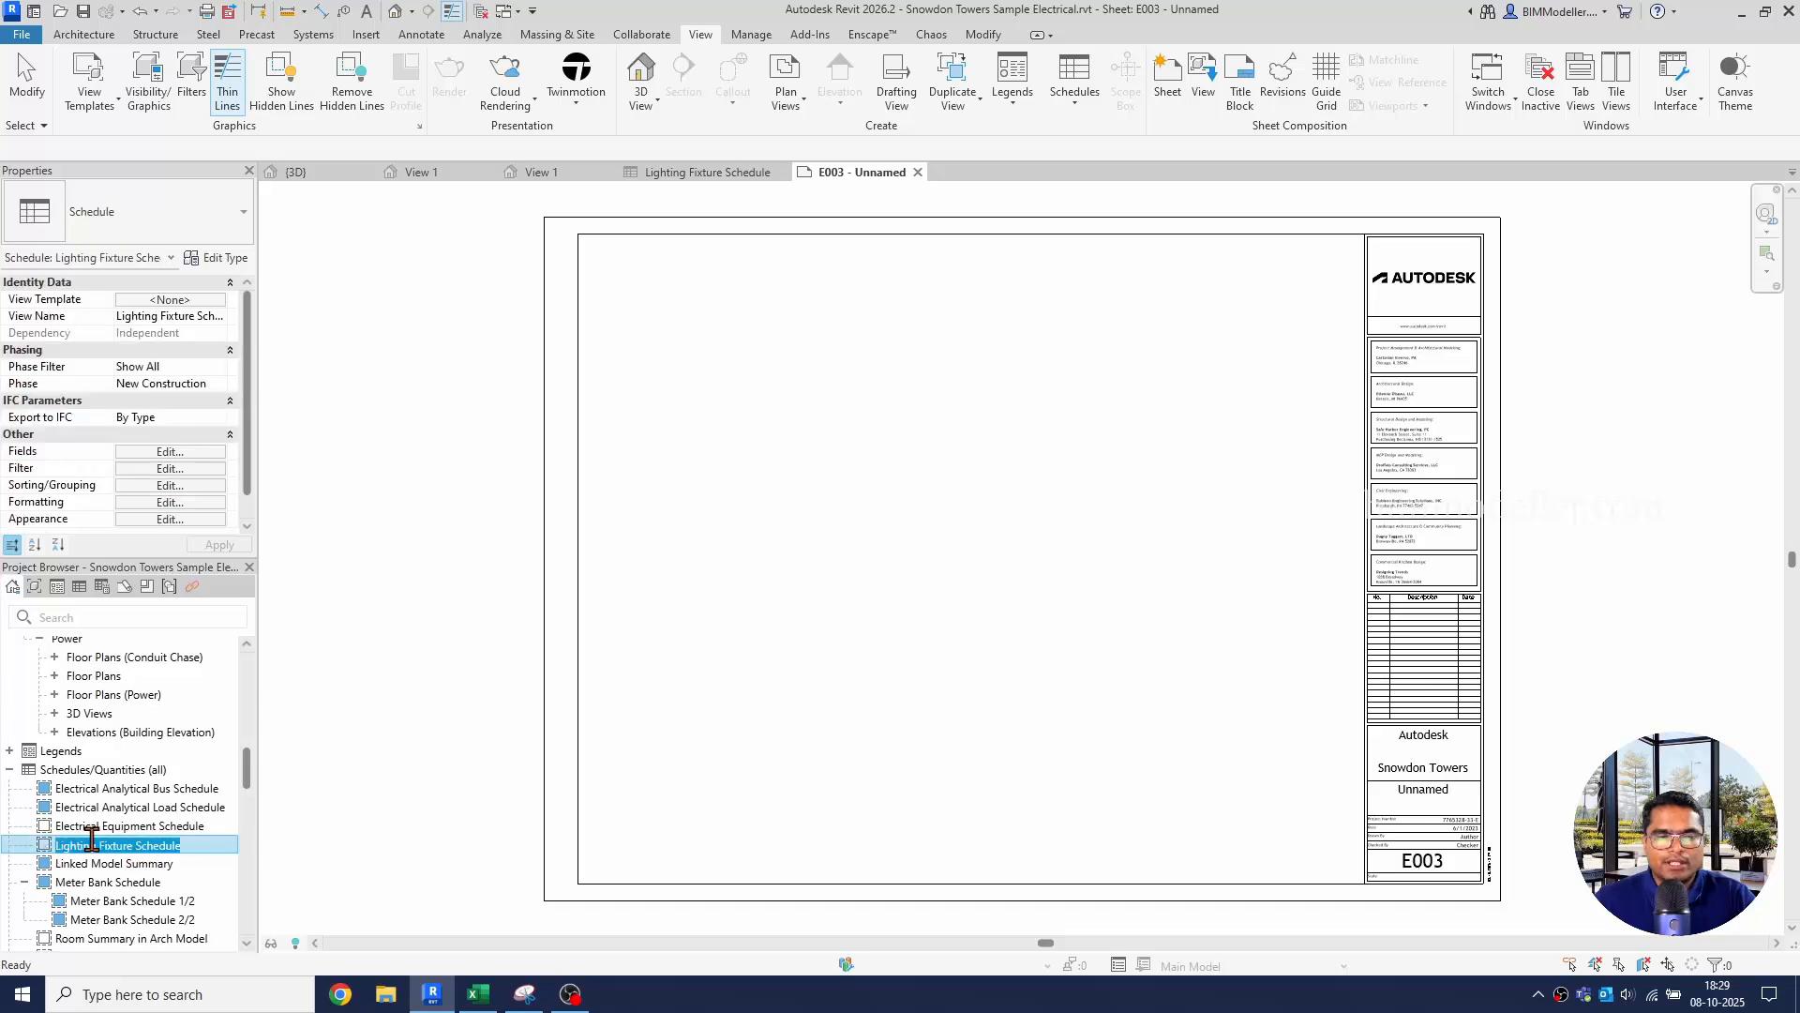
pyautogui.moveTo(95, 847); pyautogui.dragTo(280, 850)
pyautogui.click(185, 847)
pyautogui.moveTo(152, 850); pyautogui.dragTo(427, 839)
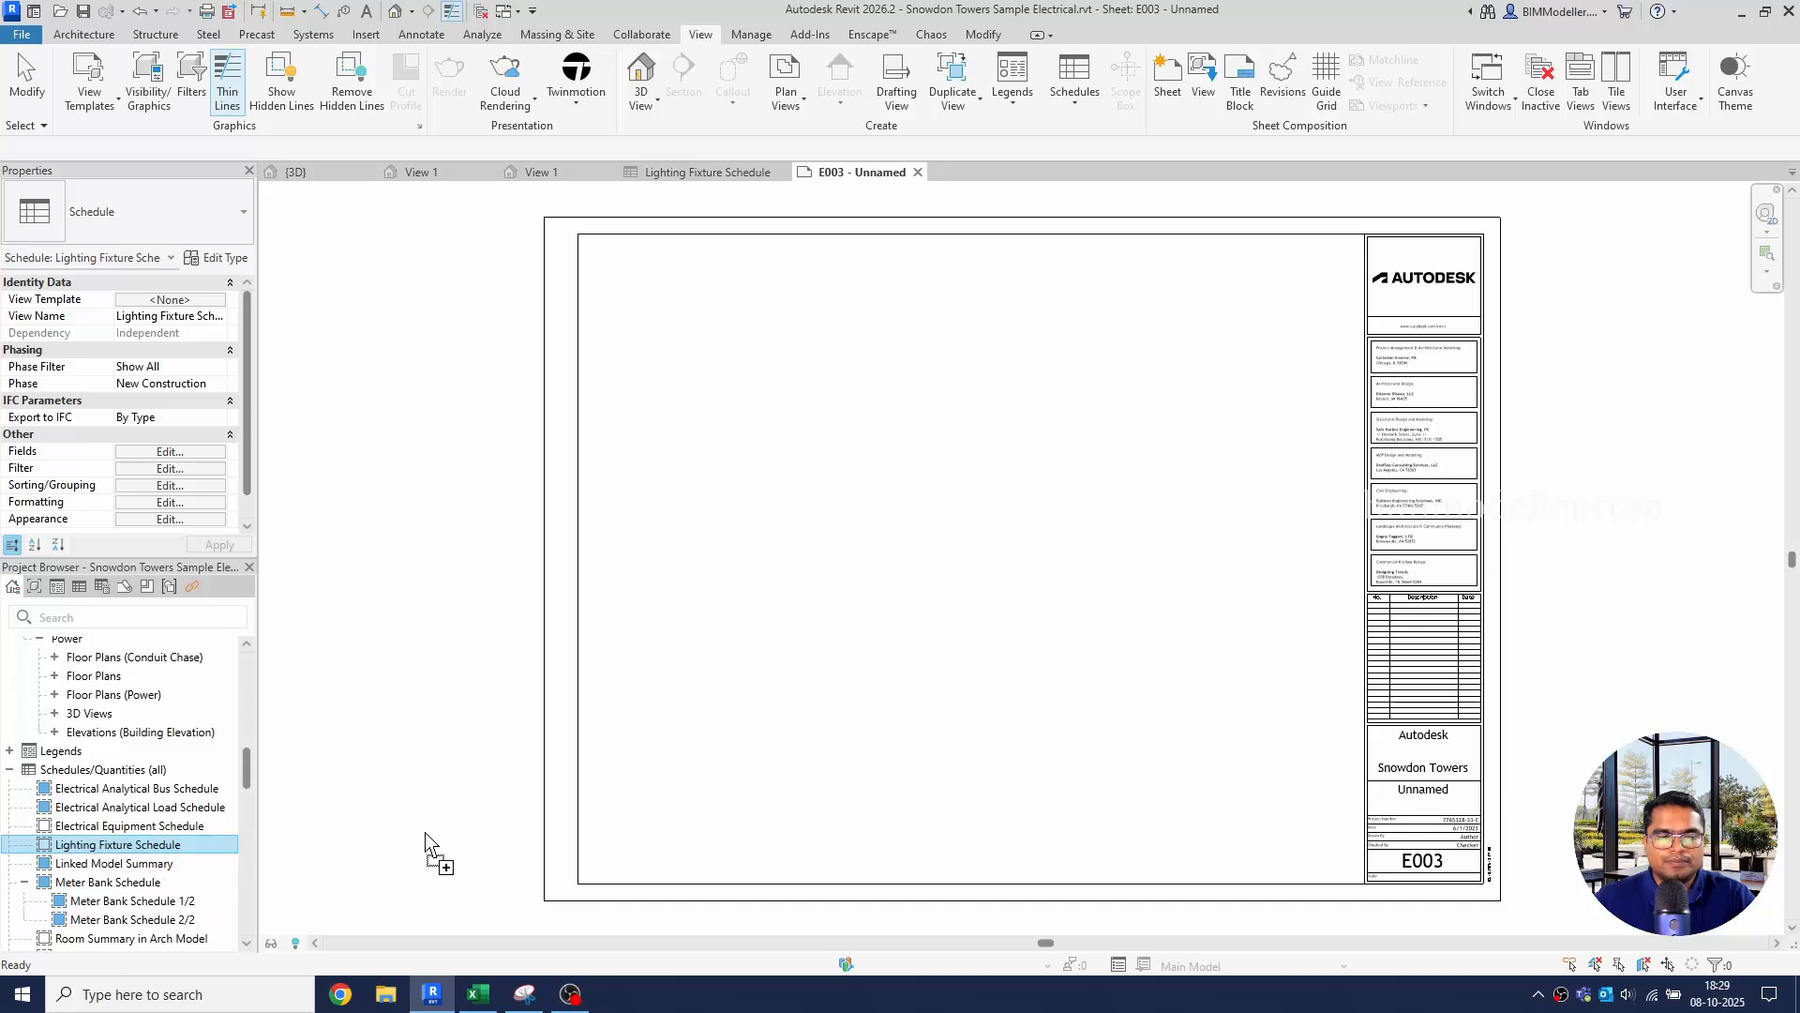
pyautogui.moveTo(765, 763); pyautogui.dragTo(766, 763)
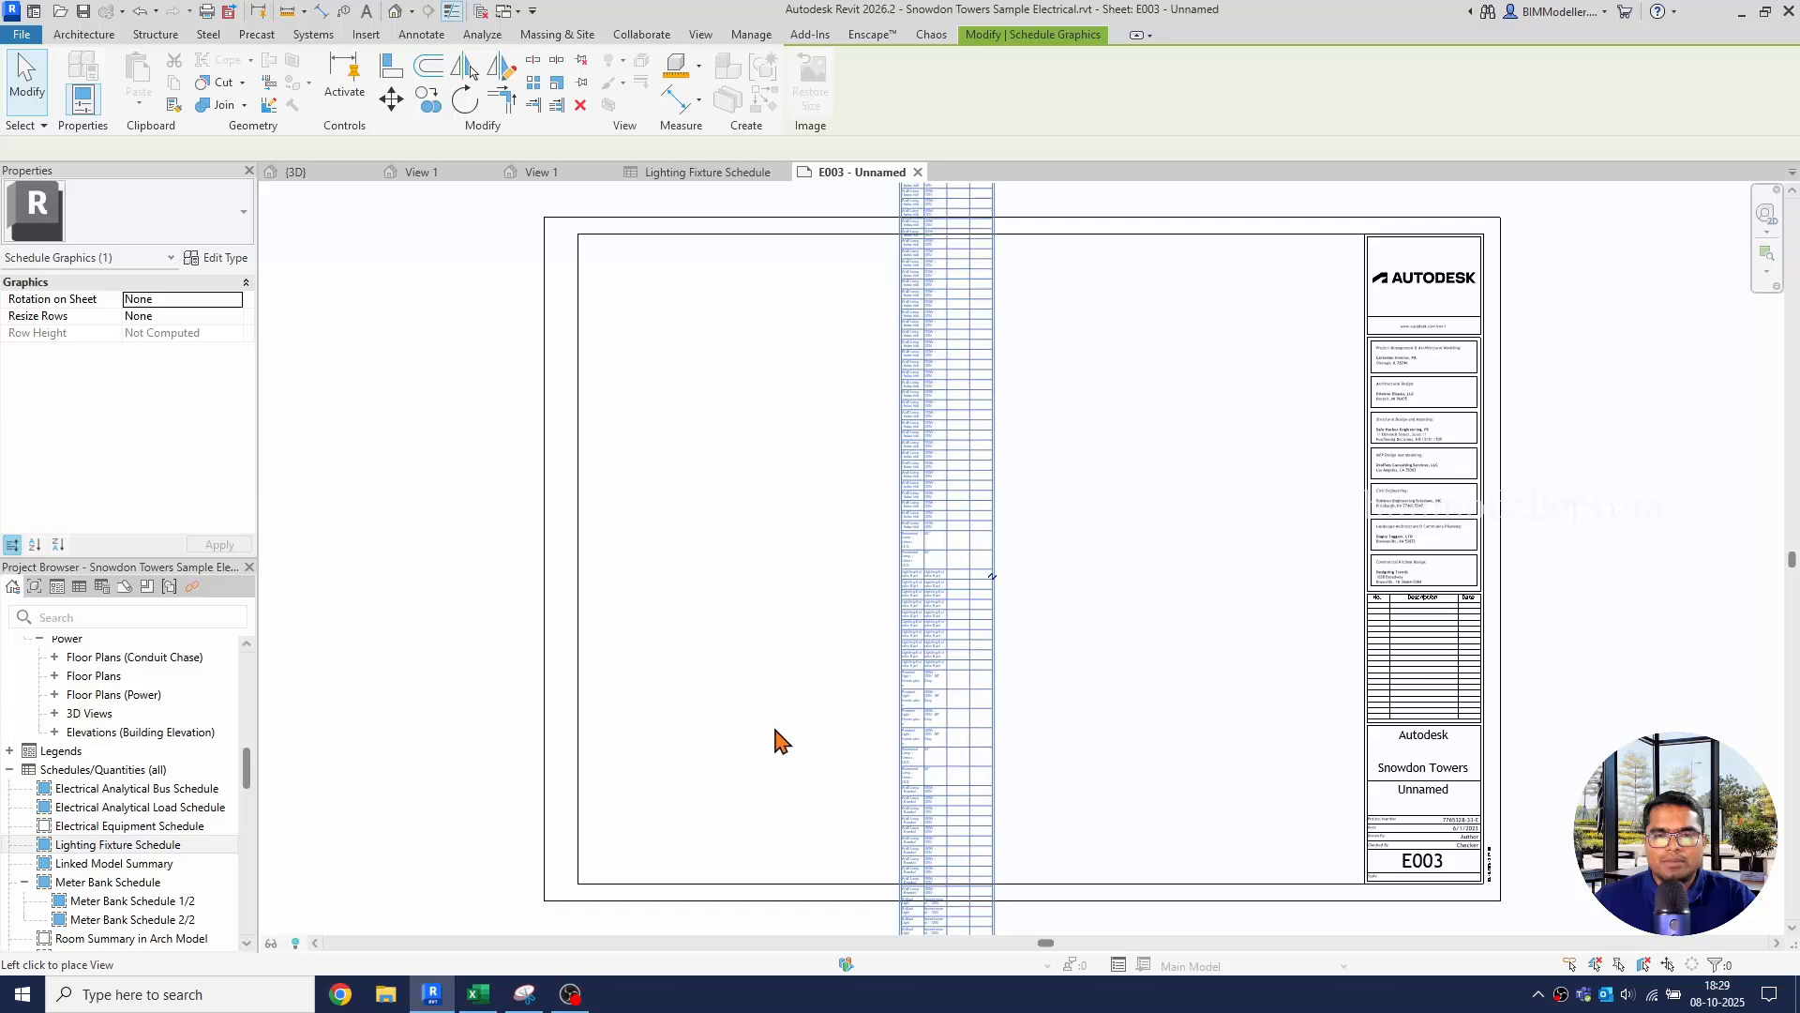
pyautogui.click(746, 791)
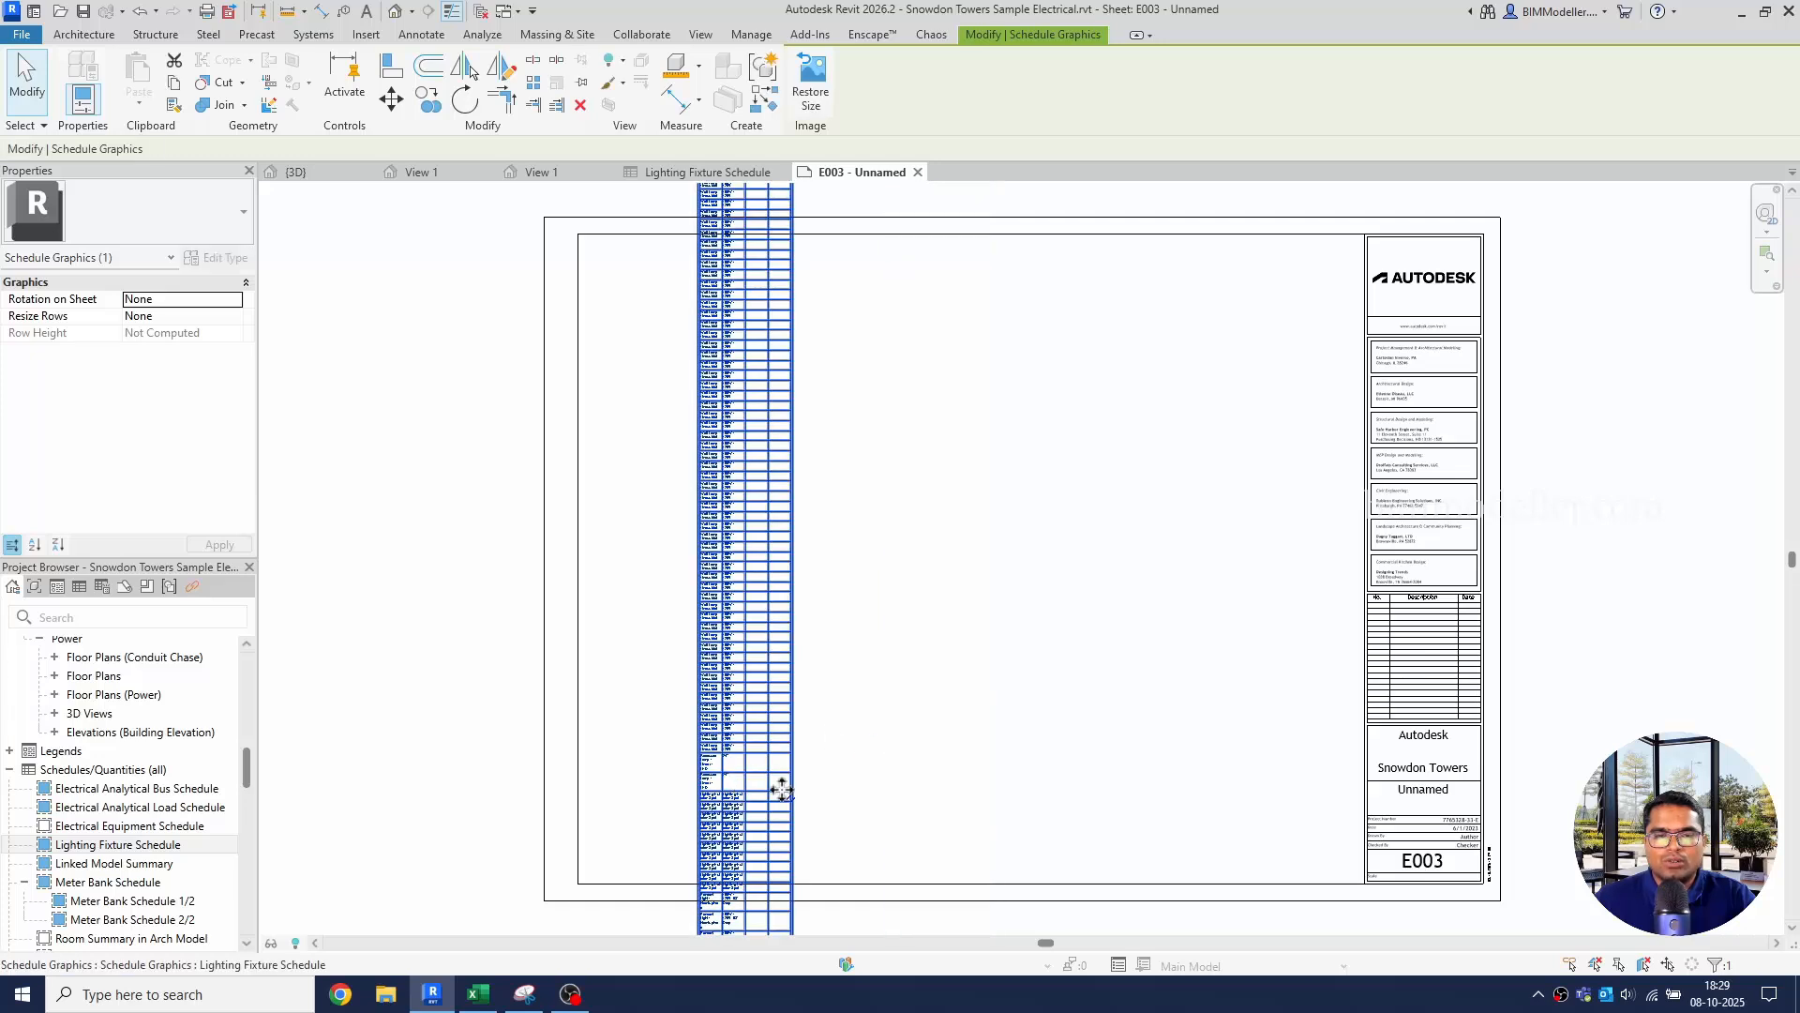
pyautogui.press('Escape')
# Examine the placed schedule's extent against the sheet and the Pendant-Dome pictures in its Type Image column.
pyautogui.scroll(-4, 825, 777)
pyautogui.scroll(1, 853, 760)
pyautogui.scroll(-5, 862, 753)
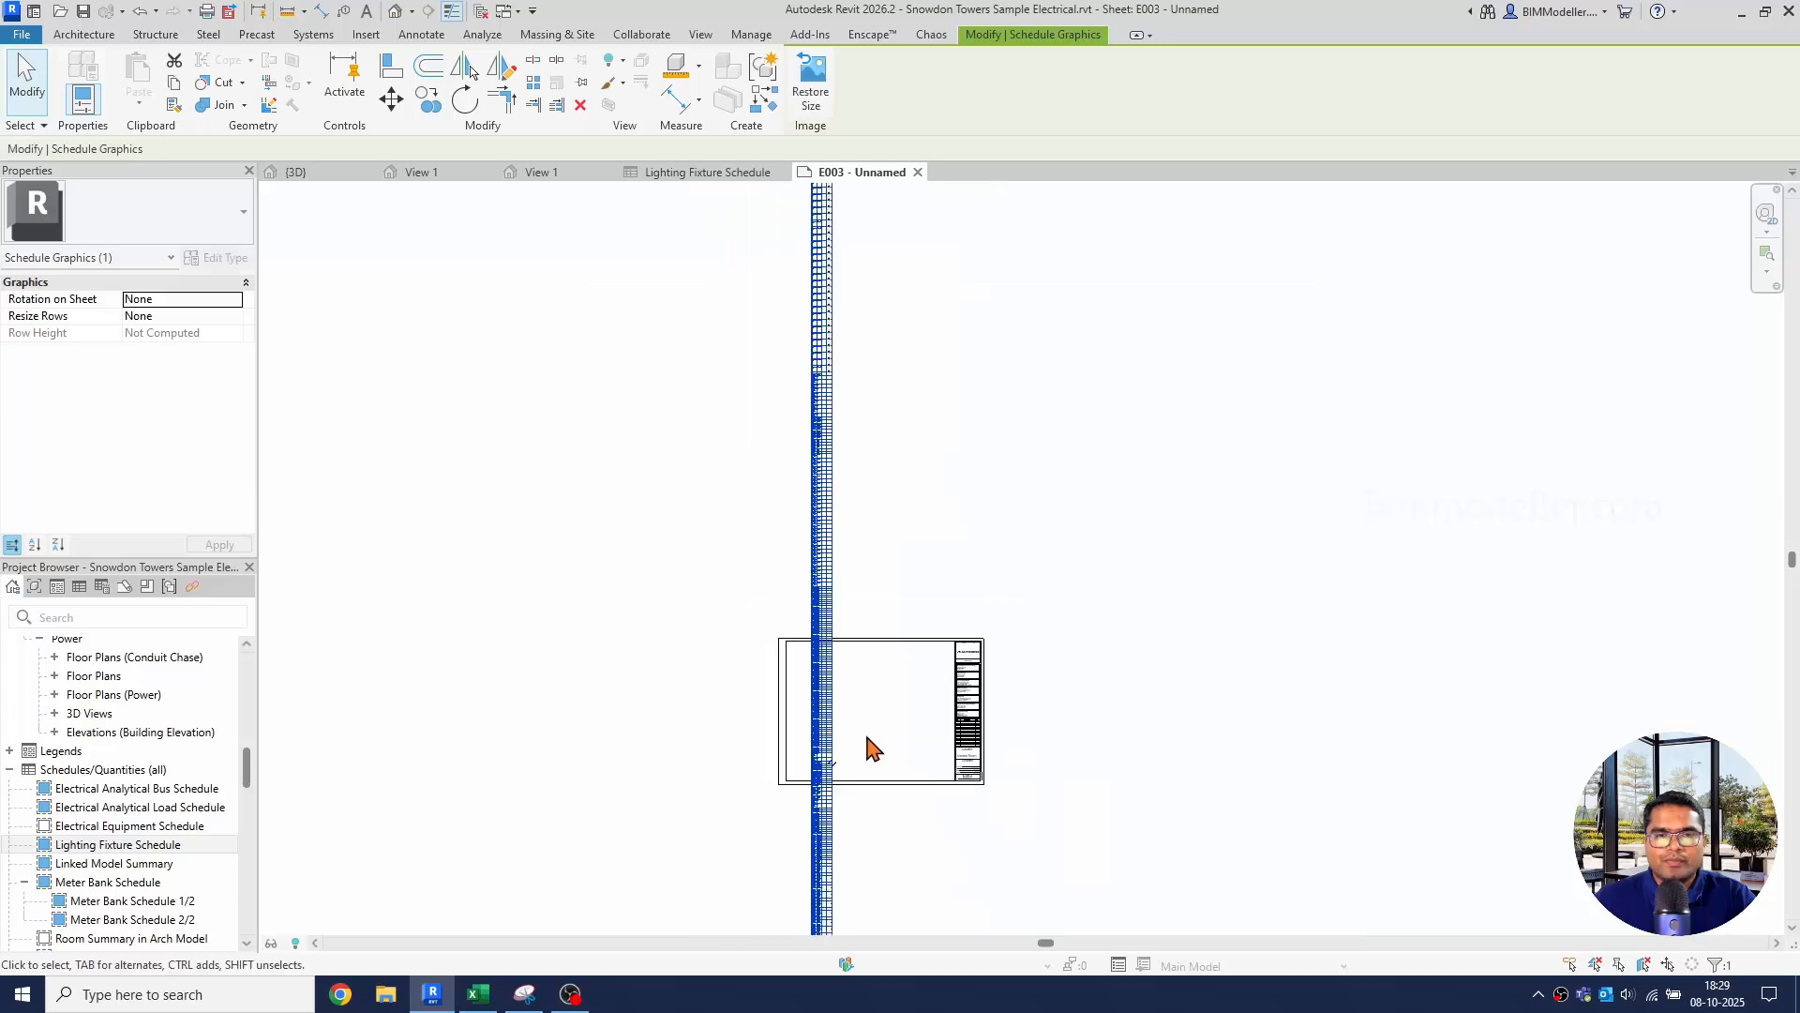
pyautogui.scroll(8, 849, 328)
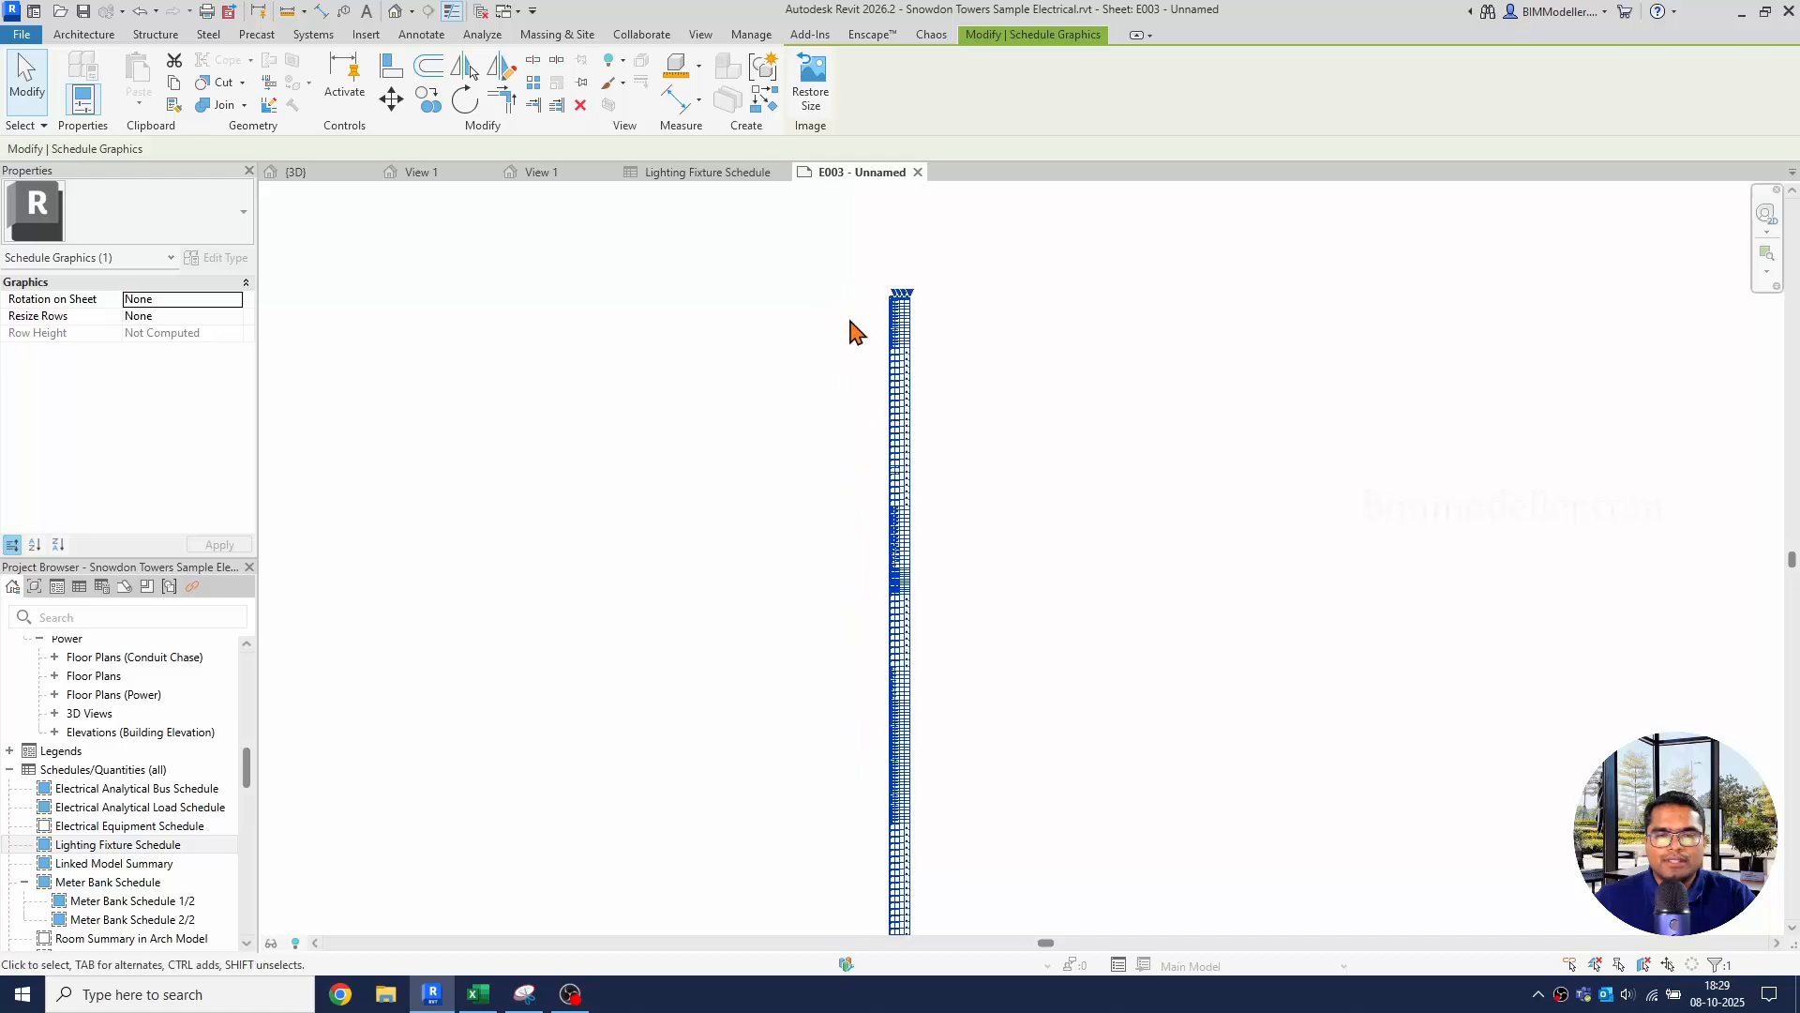
pyautogui.press('Escape')
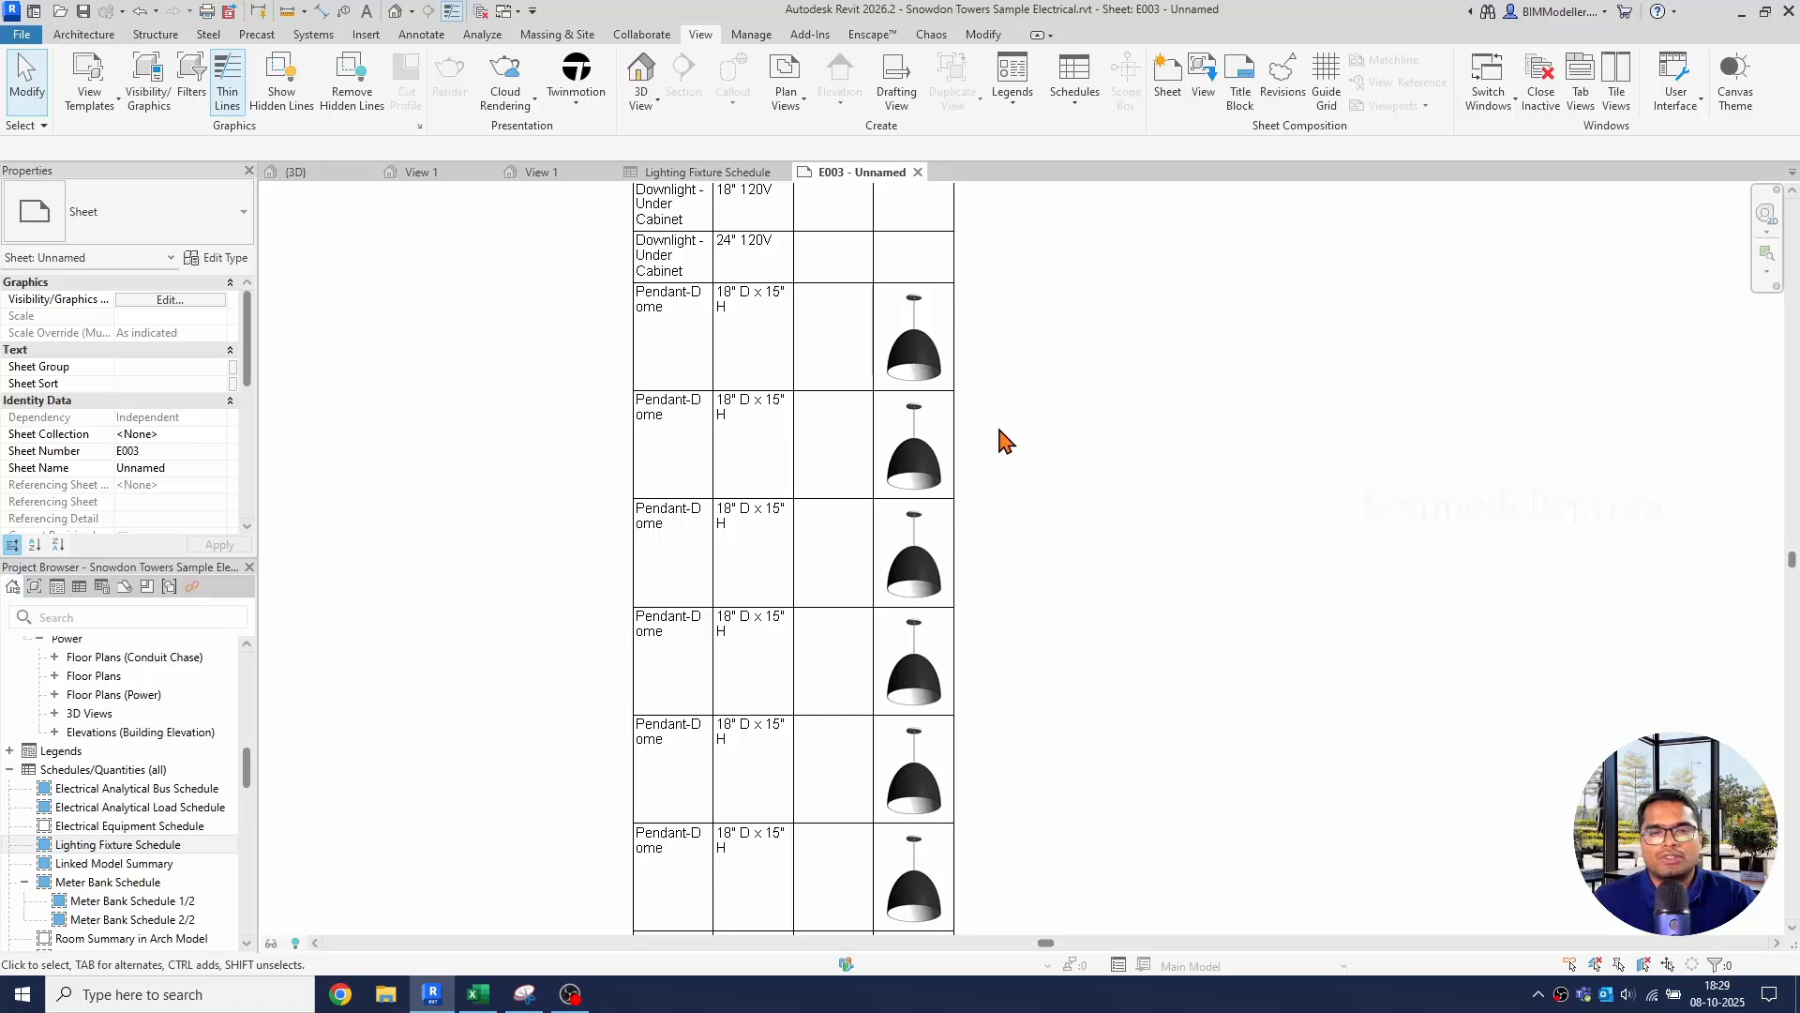
pyautogui.scroll(3, 997, 434)
pyautogui.scroll(-2, 980, 535)
# Widen the Family and Type columns of the placed schedule so their entries fit on one line.
pyautogui.click(980, 534)
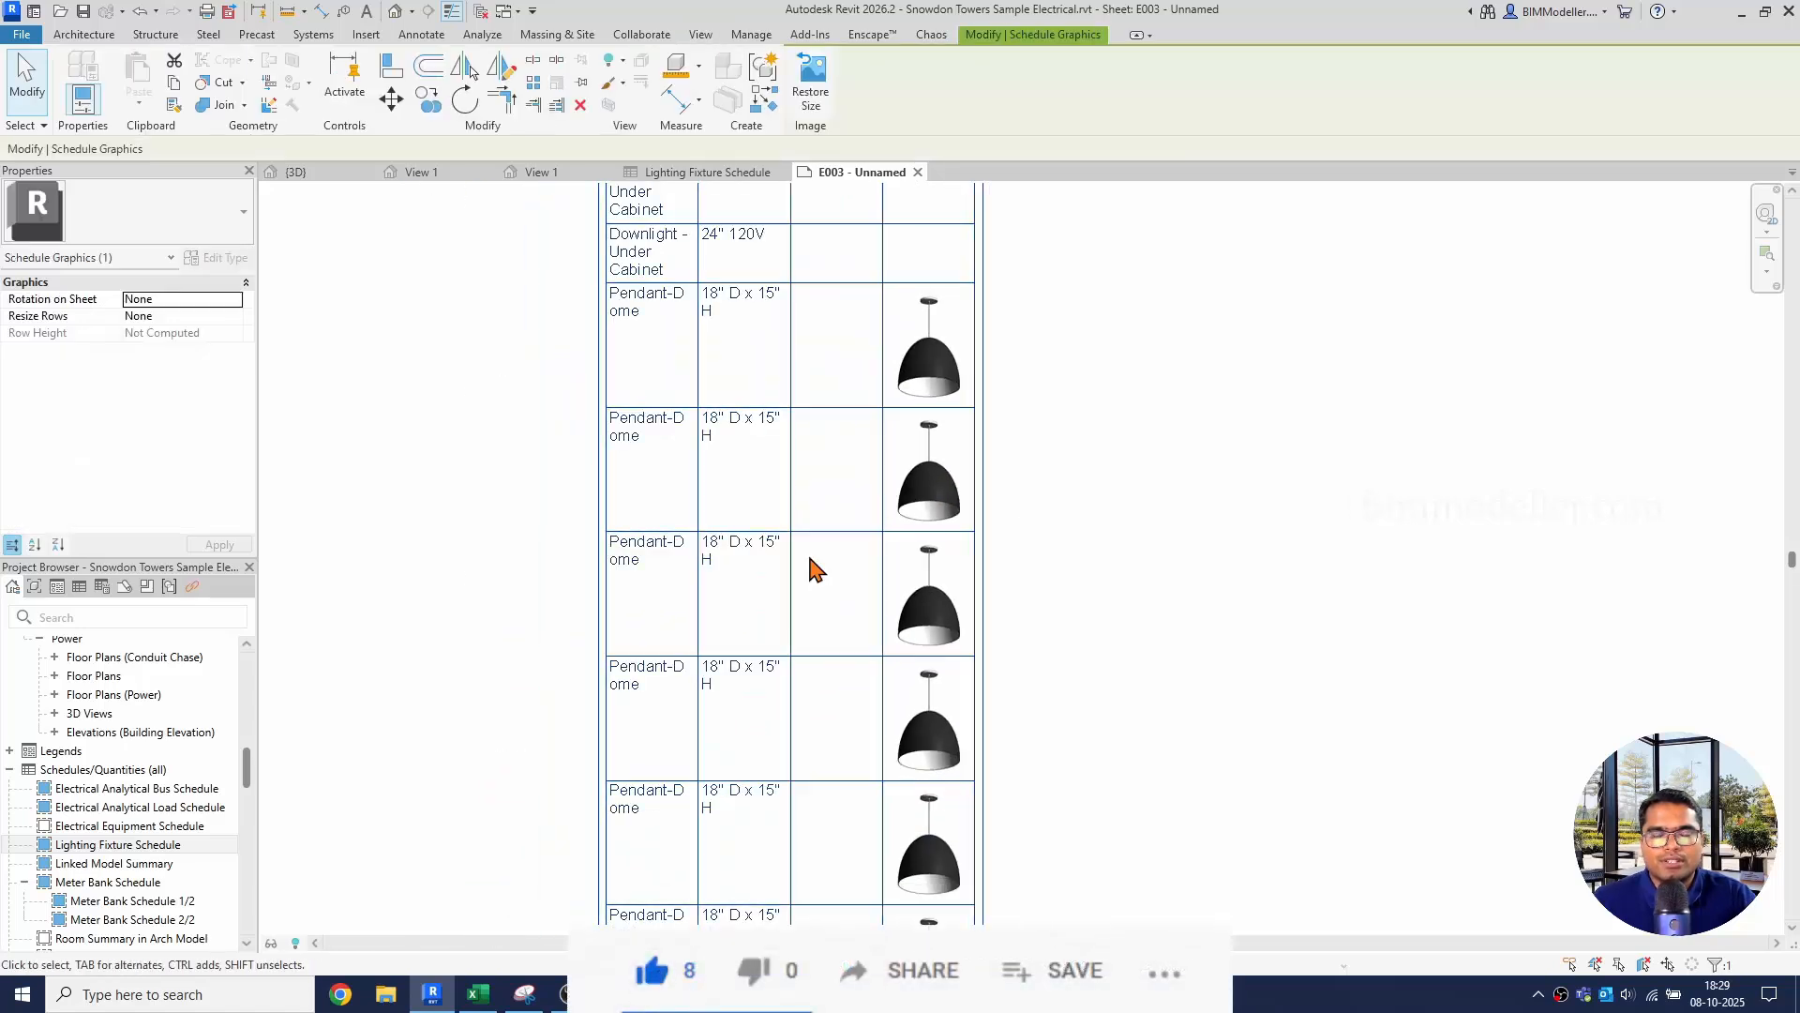
pyautogui.scroll(-5, 806, 550)
pyautogui.scroll(5, 773, 208)
pyautogui.scroll(3, 788, 201)
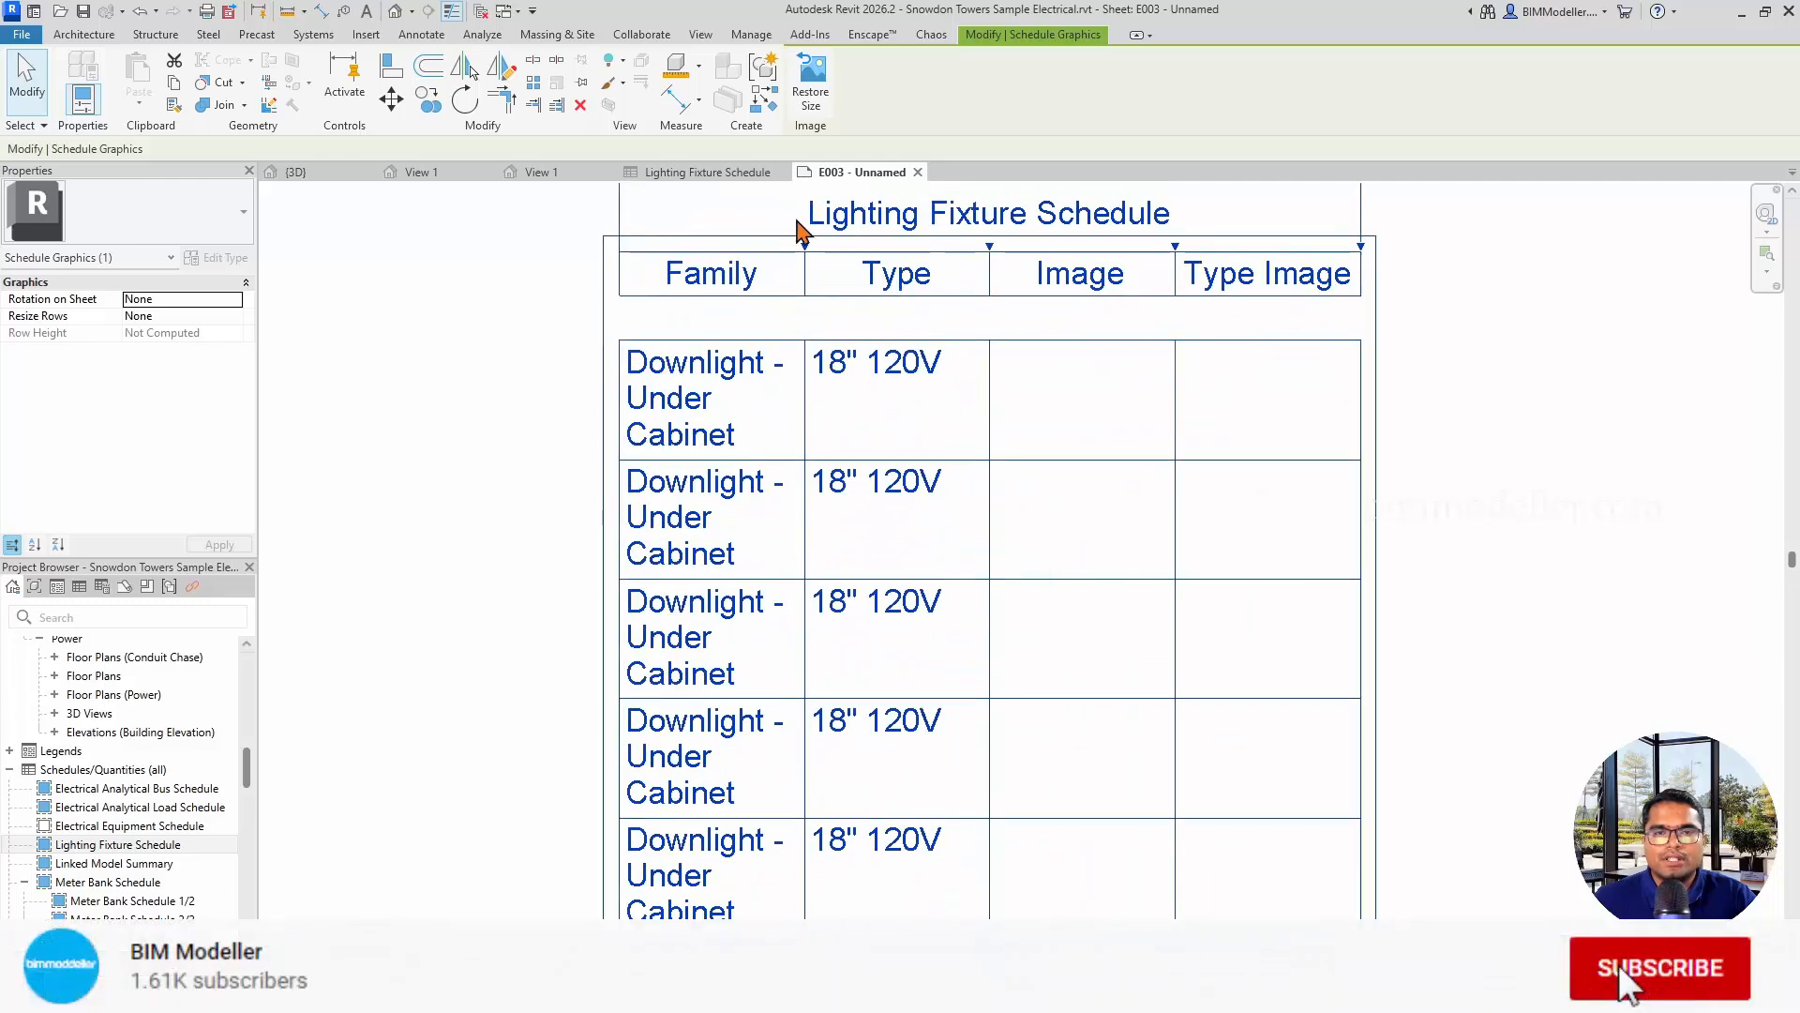
pyautogui.moveTo(804, 248); pyautogui.dragTo(1029, 263)
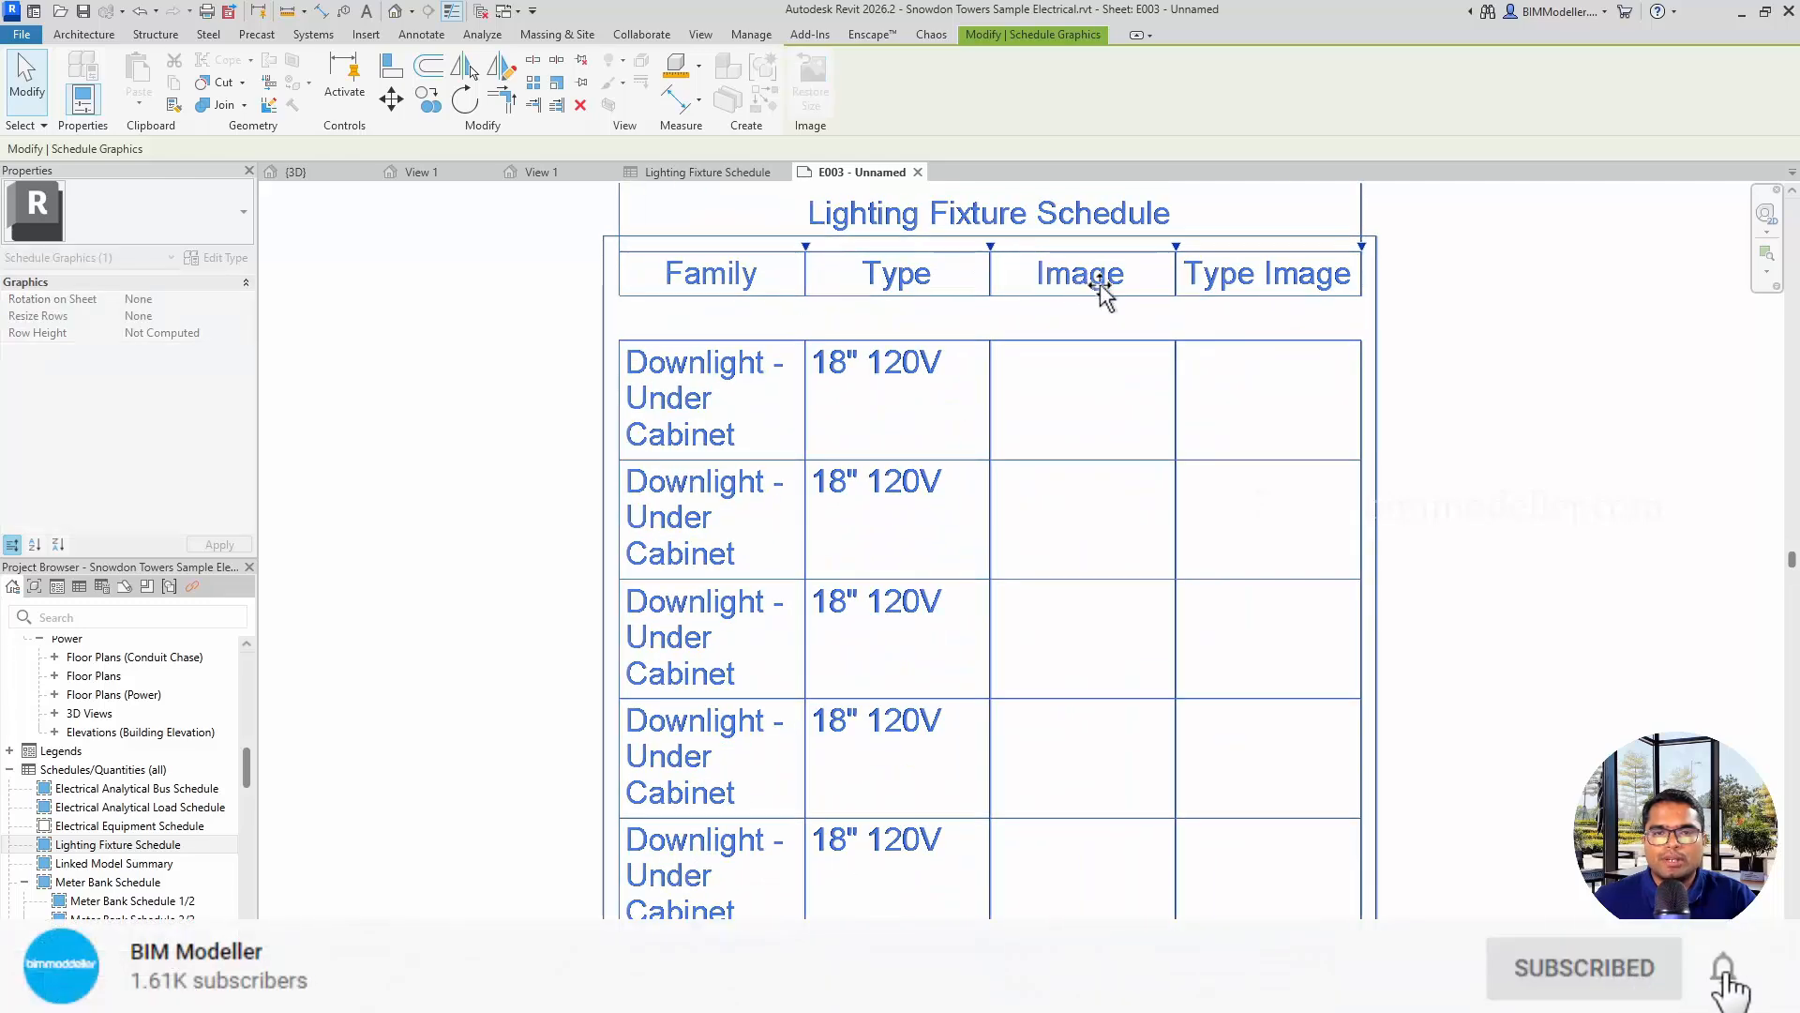
pyautogui.moveTo(1216, 247); pyautogui.dragTo(1294, 249)
# Inspect the fixture pictures along the full length of the resized schedule on the sheet, finishing at the Pendant-Dome rows.
pyautogui.scroll(-4, 1104, 392)
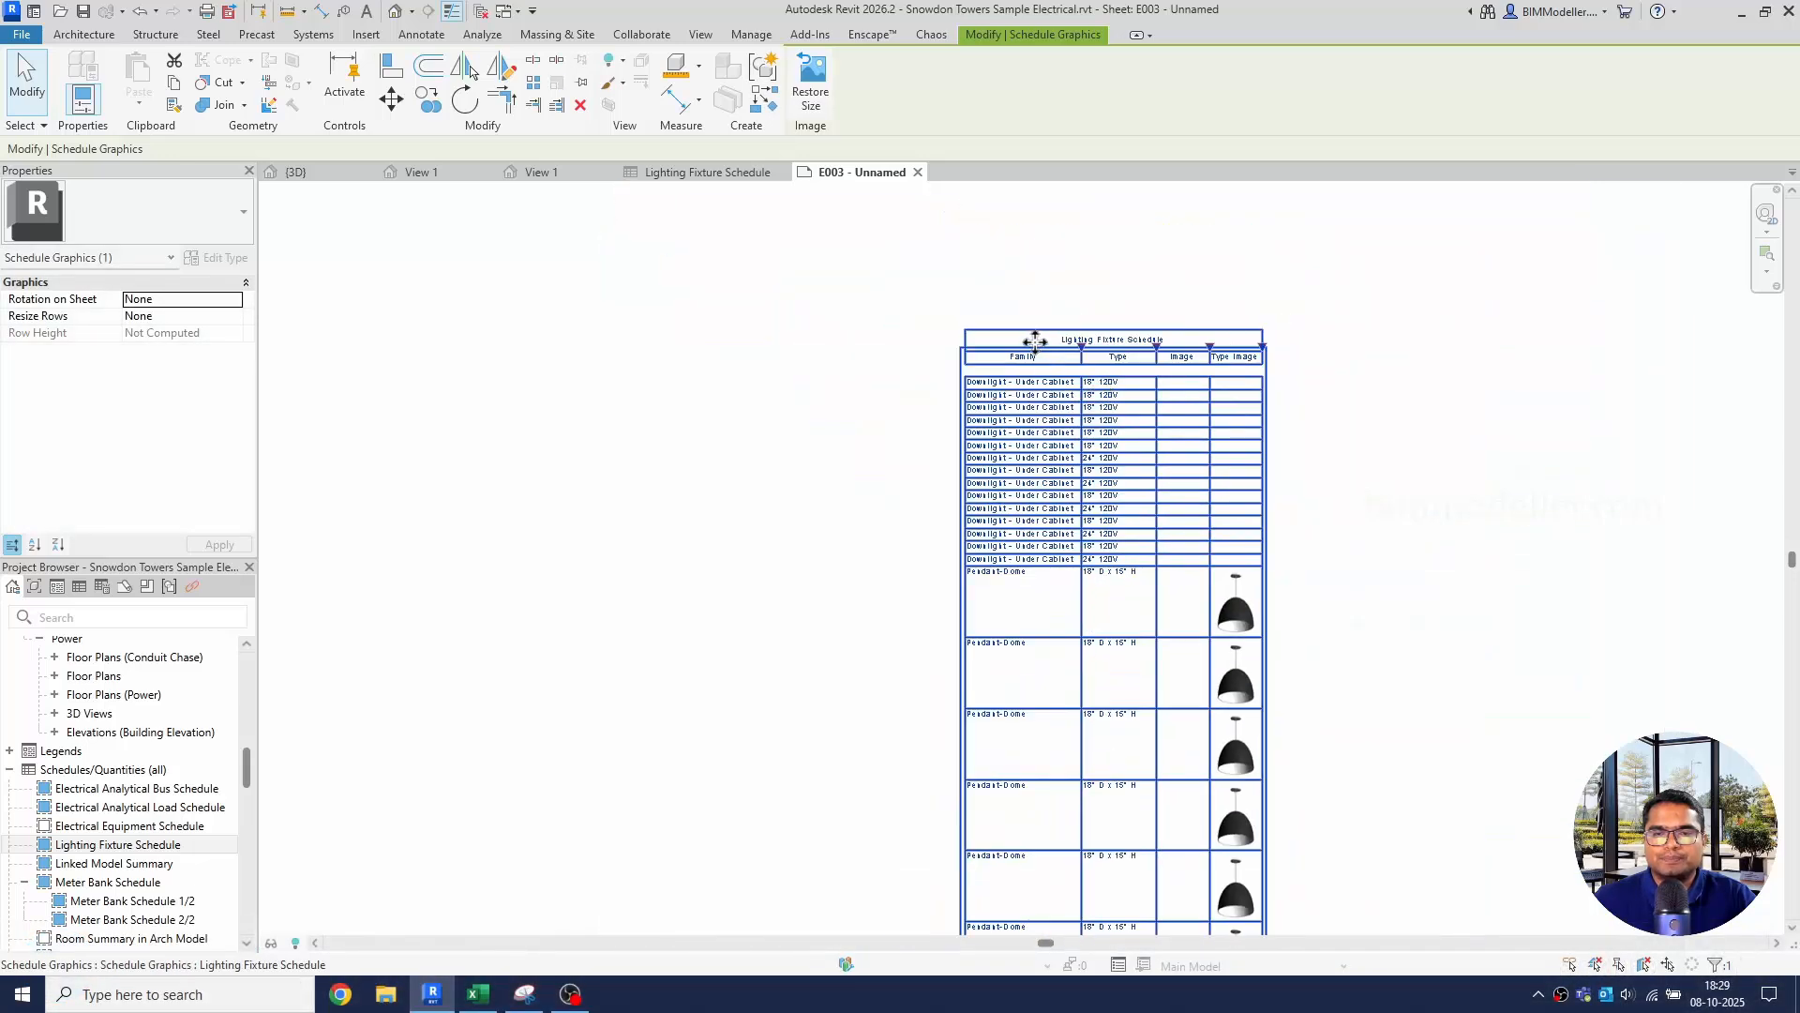
pyautogui.scroll(-4, 1032, 337)
pyautogui.scroll(3, 1082, 486)
pyautogui.scroll(2, 1105, 557)
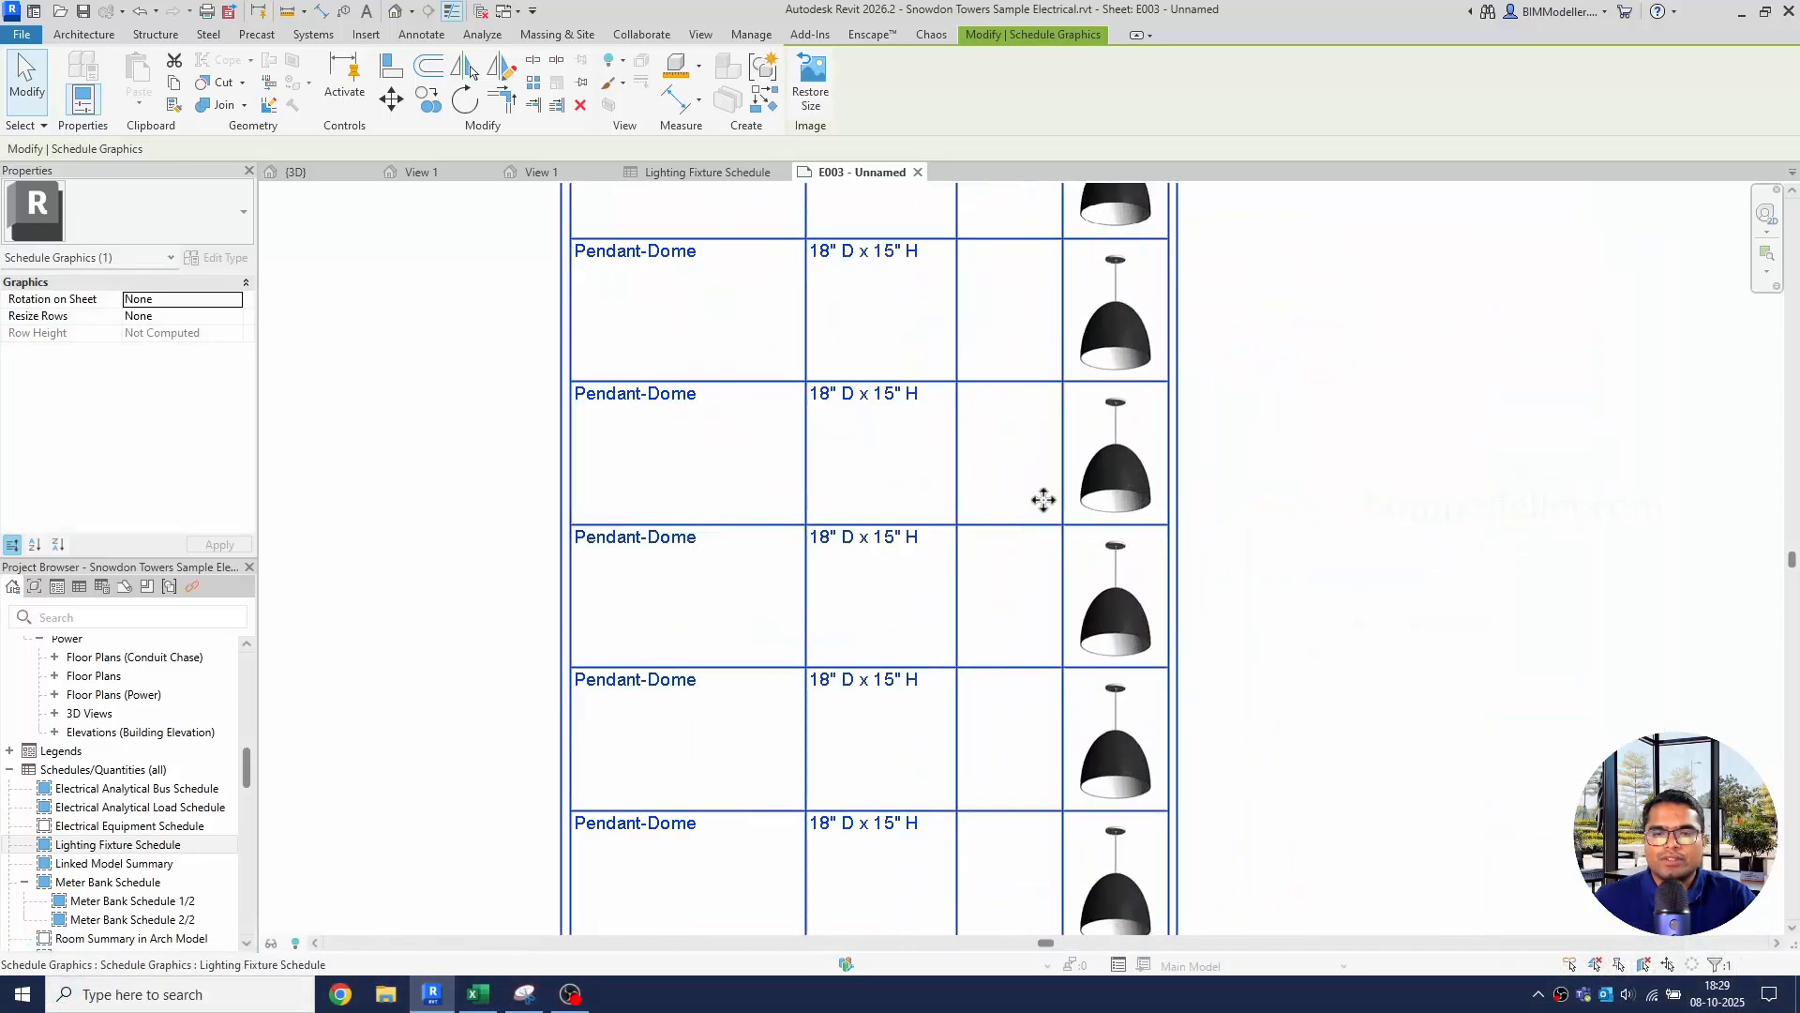
pyautogui.scroll(-6, 1041, 498)
pyautogui.scroll(2, 960, 672)
pyautogui.scroll(4, 956, 673)
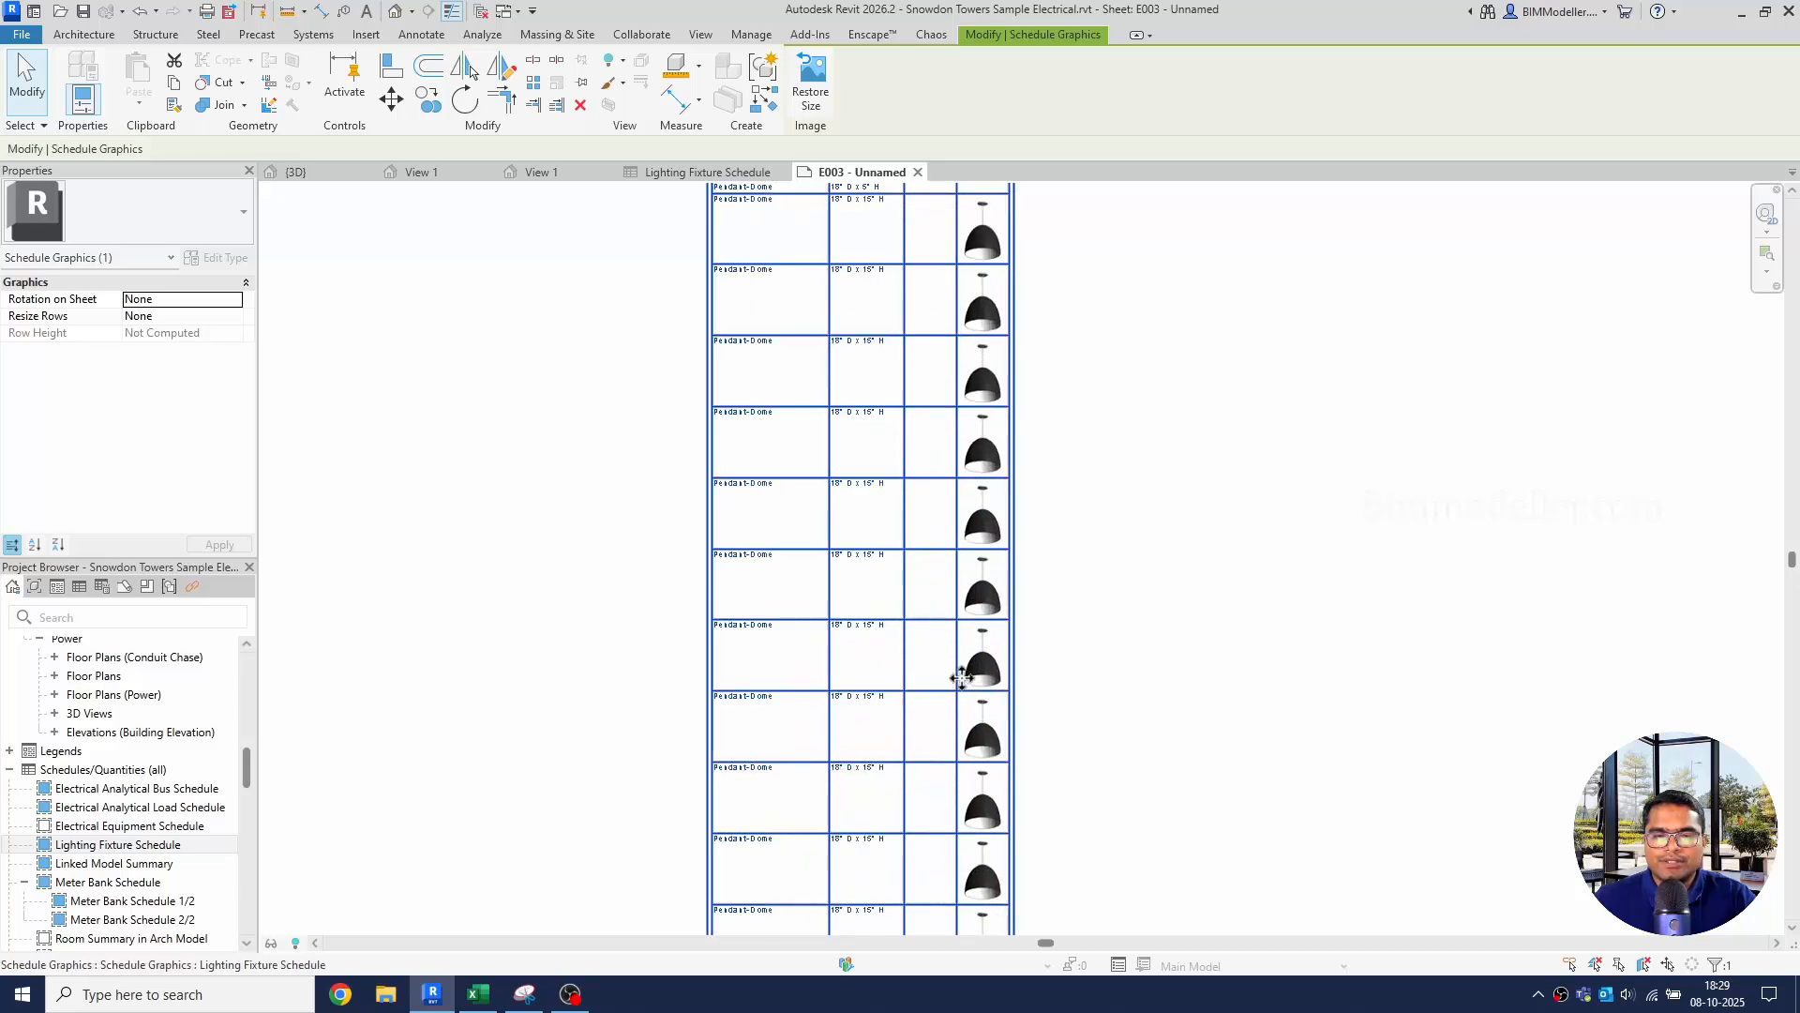
pyautogui.scroll(-5, 880, 510)
pyautogui.scroll(-2, 880, 510)
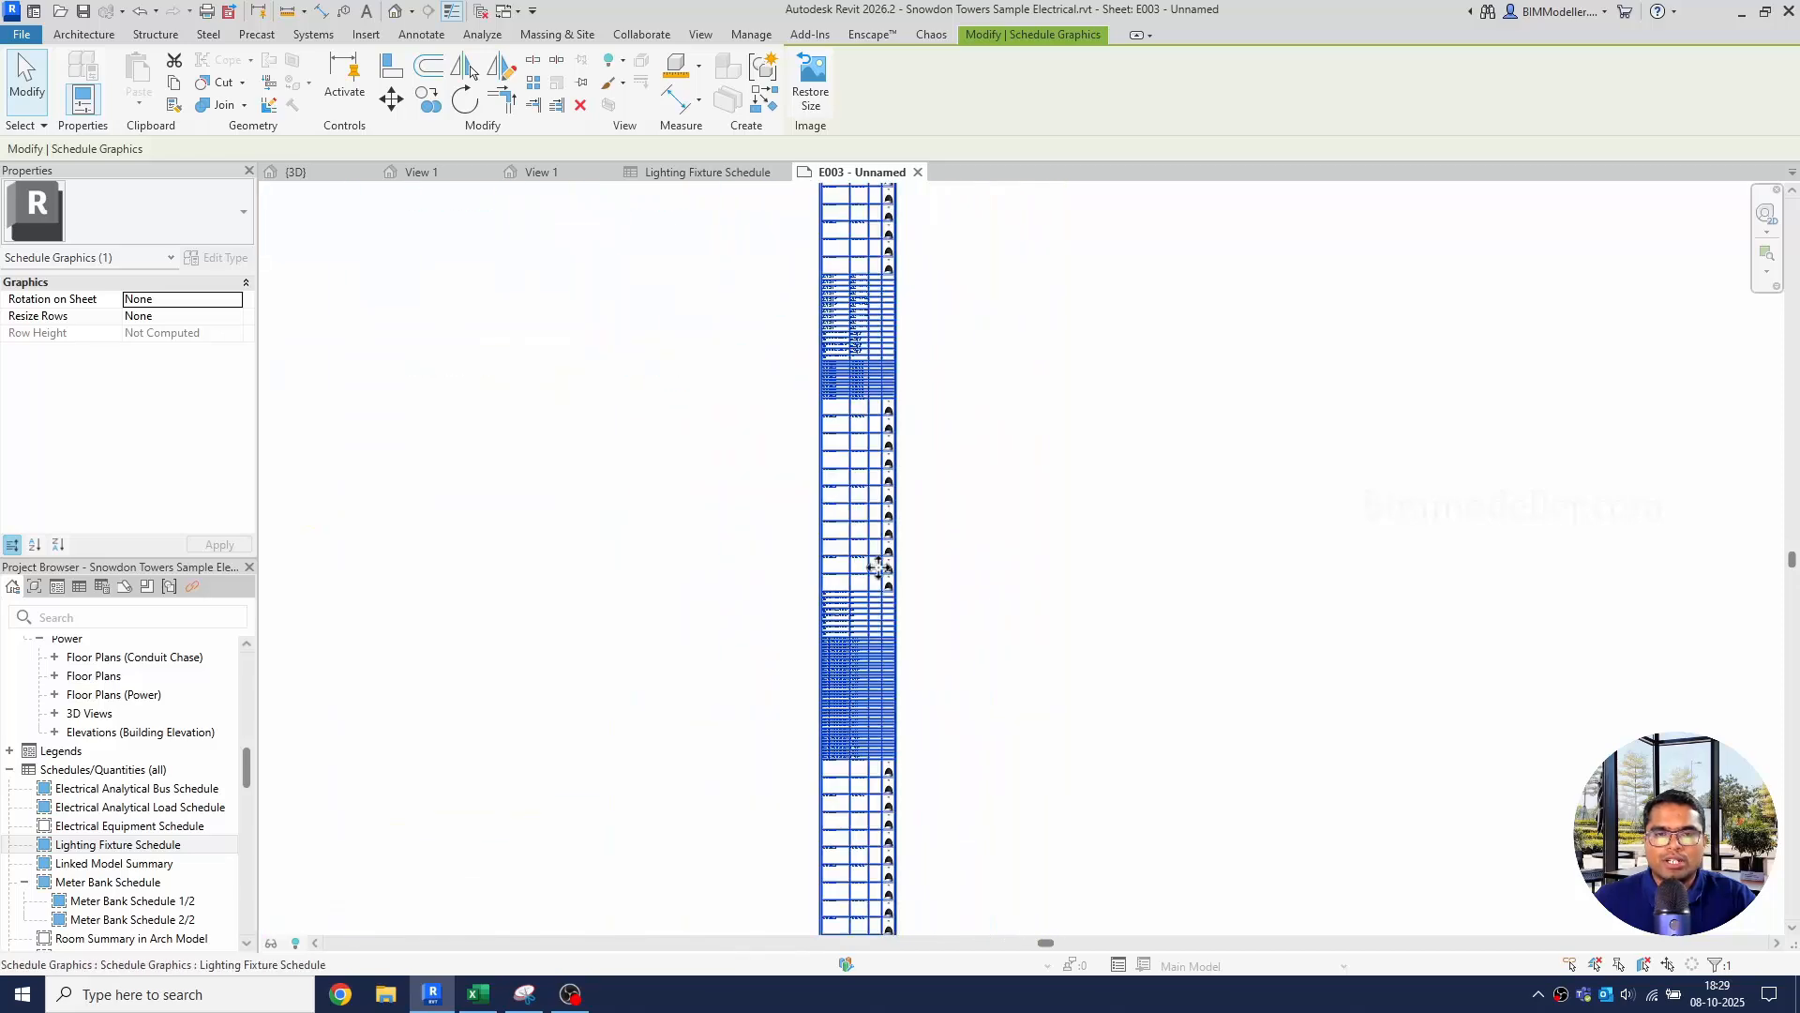
pyautogui.scroll(-3, 908, 672)
pyautogui.moveTo(968, 834); pyautogui.dragTo(852, 563, button='middle')
pyautogui.scroll(-2, 868, 775)
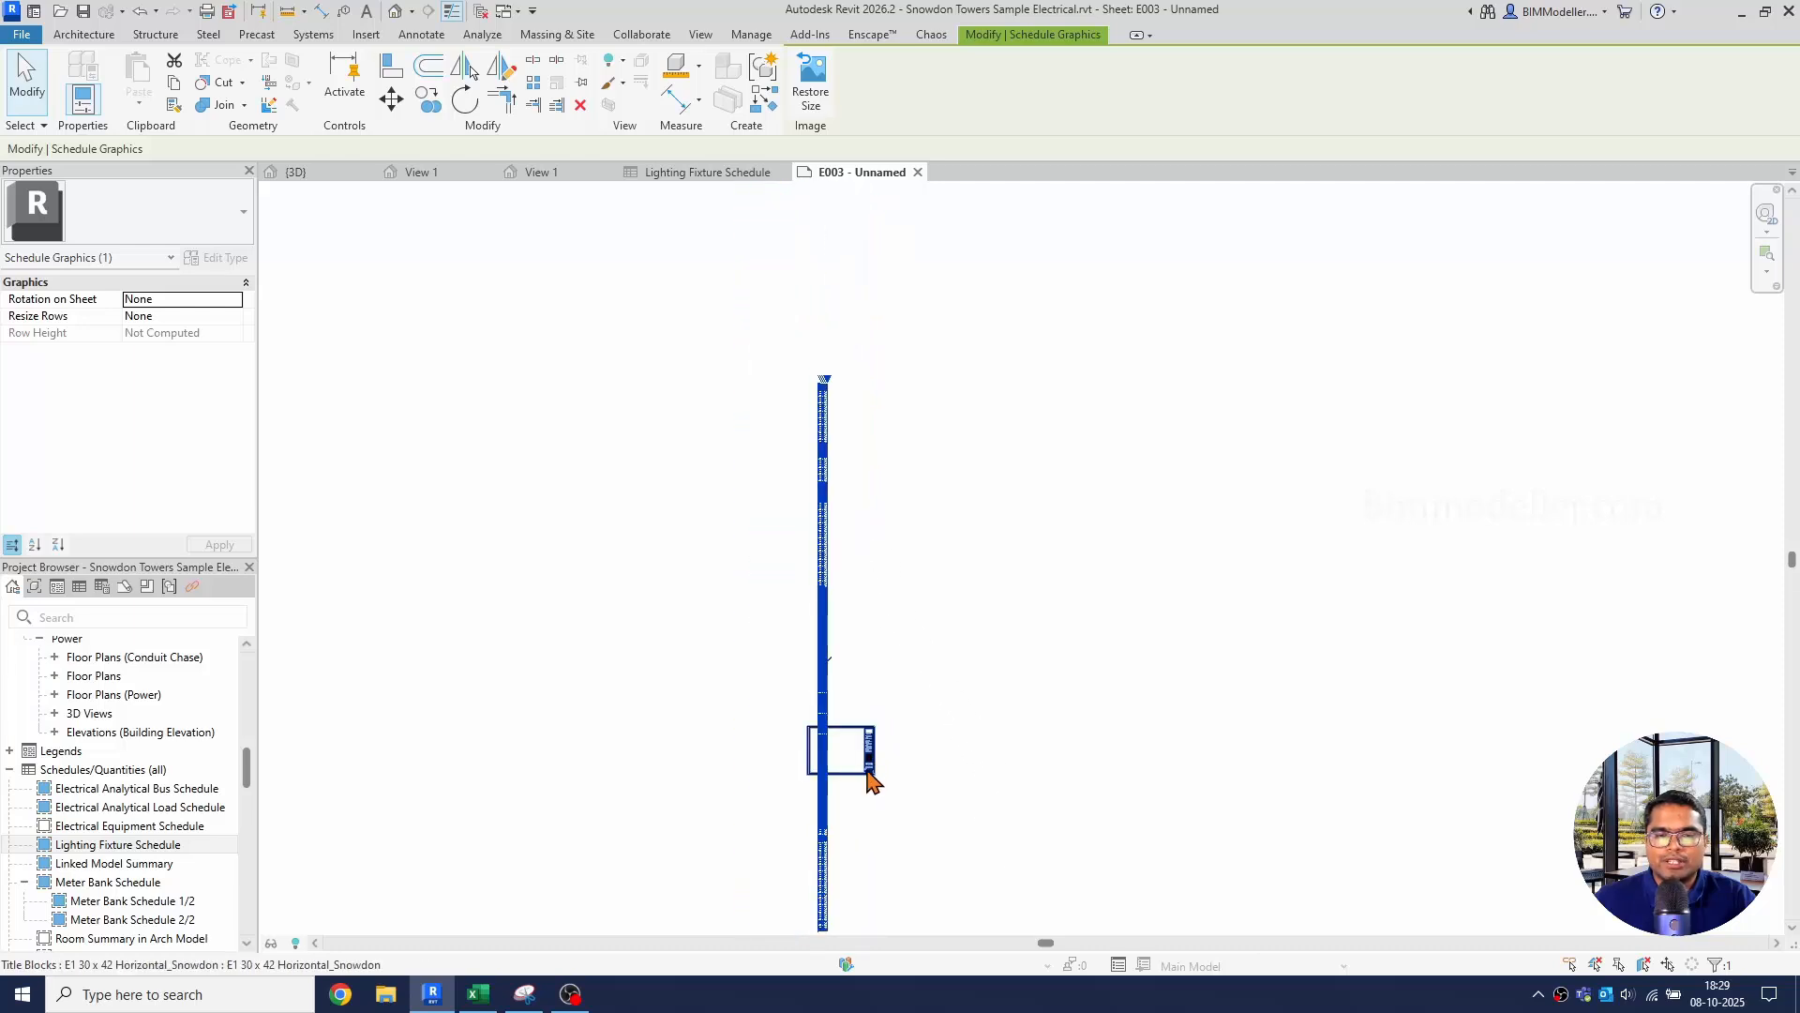
pyautogui.scroll(4, 827, 759)
pyautogui.scroll(-5, 852, 833)
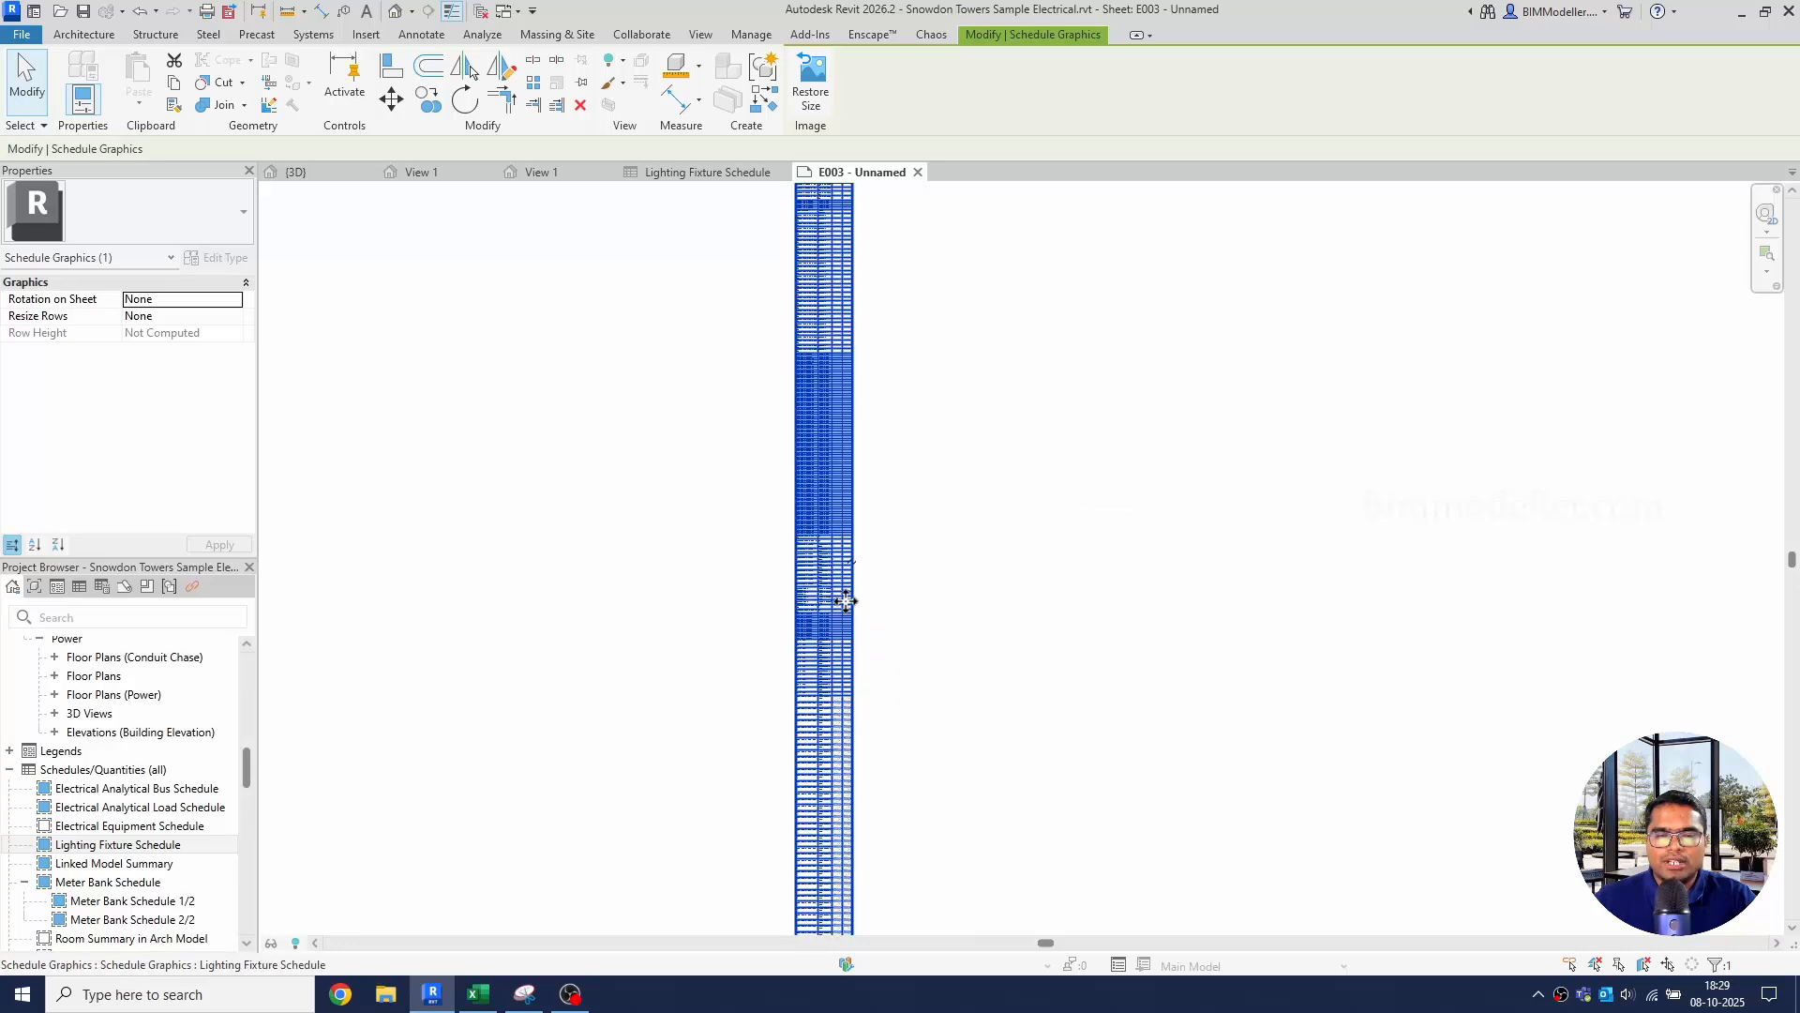
pyautogui.scroll(4, 844, 598)
pyautogui.scroll(-2, 967, 769)
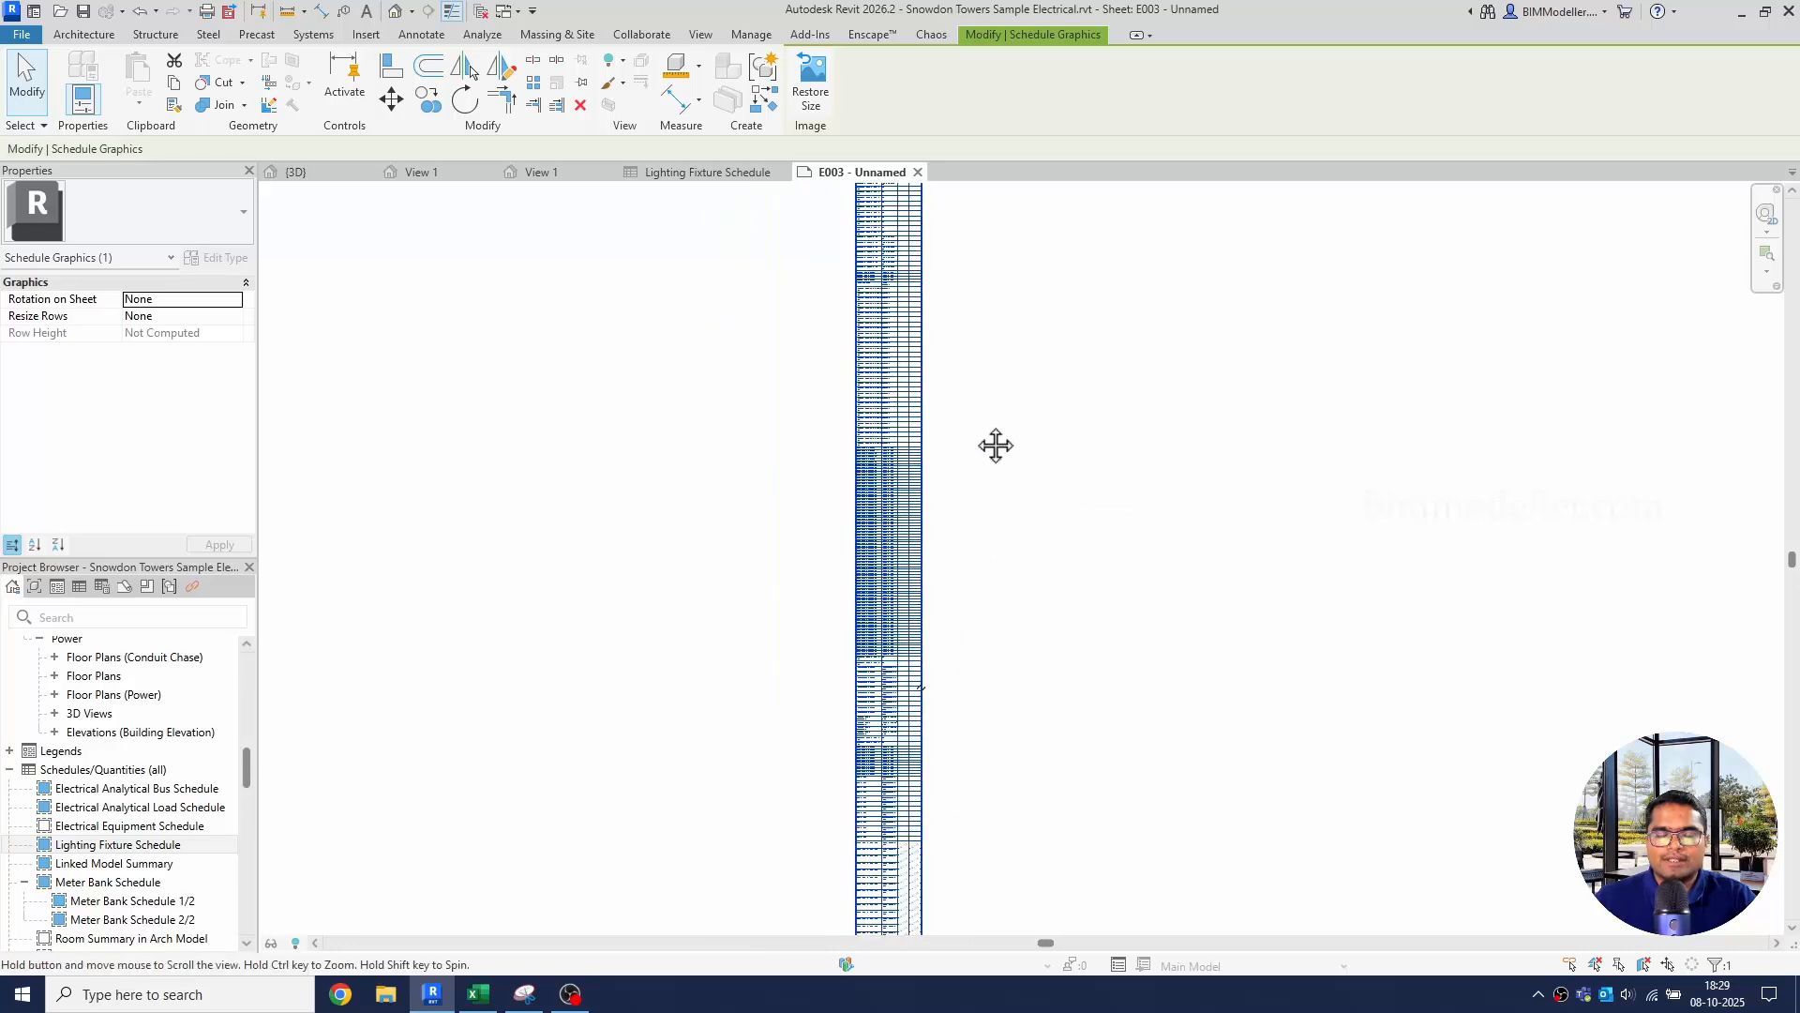
pyautogui.scroll(5, 969, 825)
pyautogui.scroll(4, 764, 475)
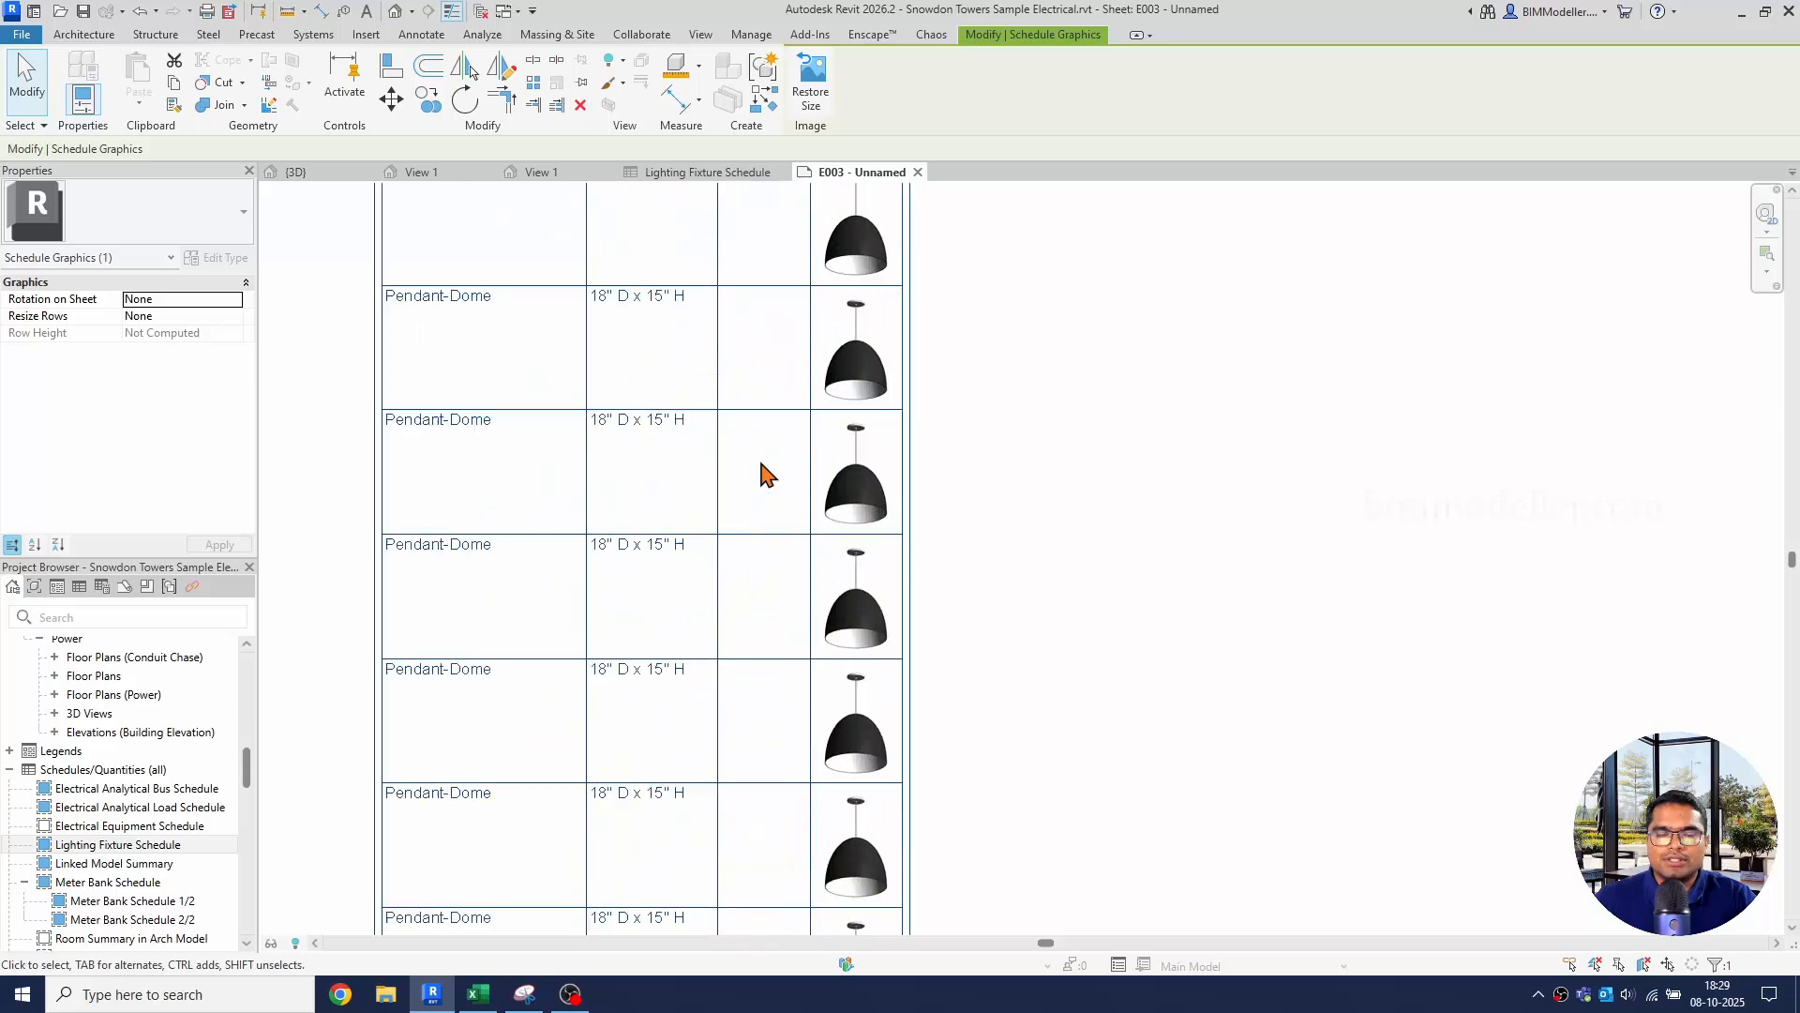
pyautogui.click(1031, 594)
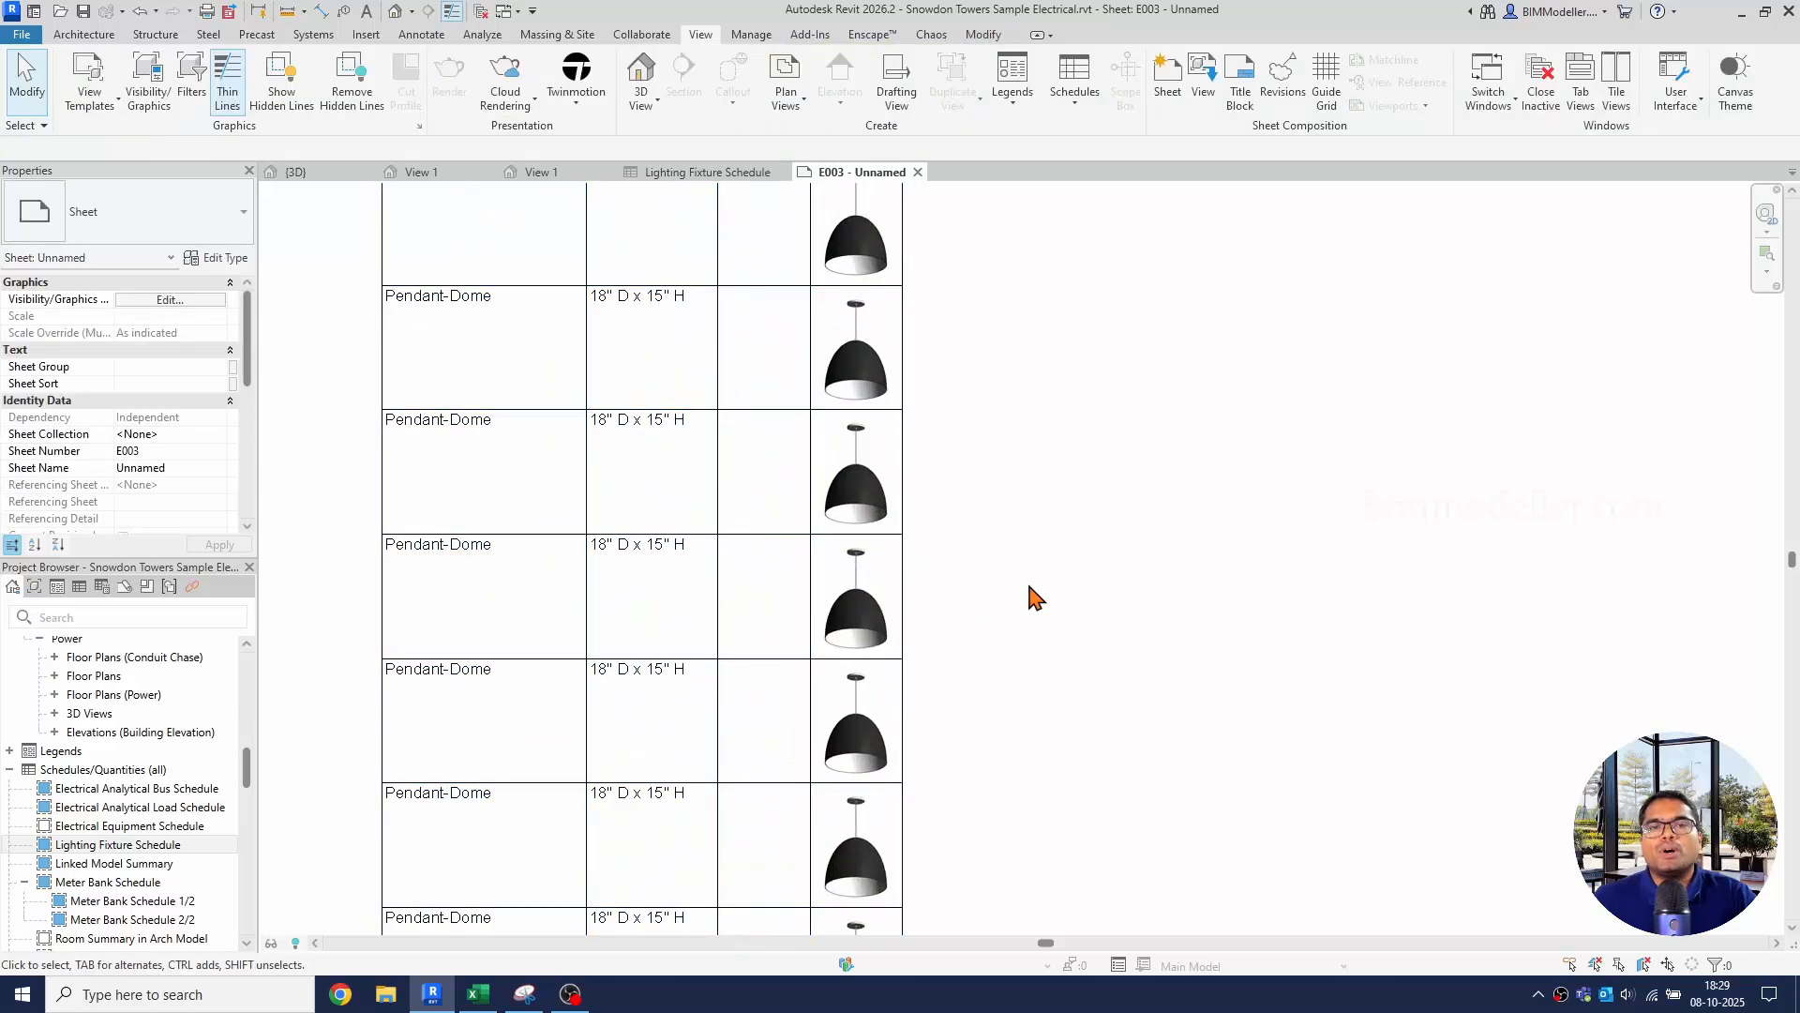